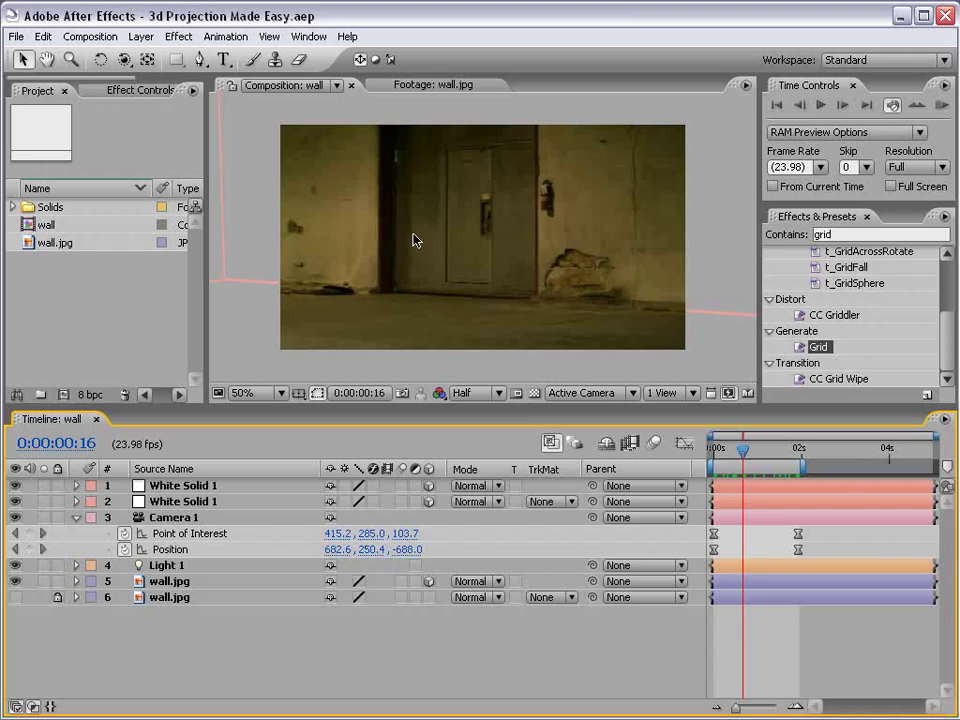
# Orbit the camera around the projected wall scene at frame 0:00:00:16 and undo the camera move
pyautogui.press('c')
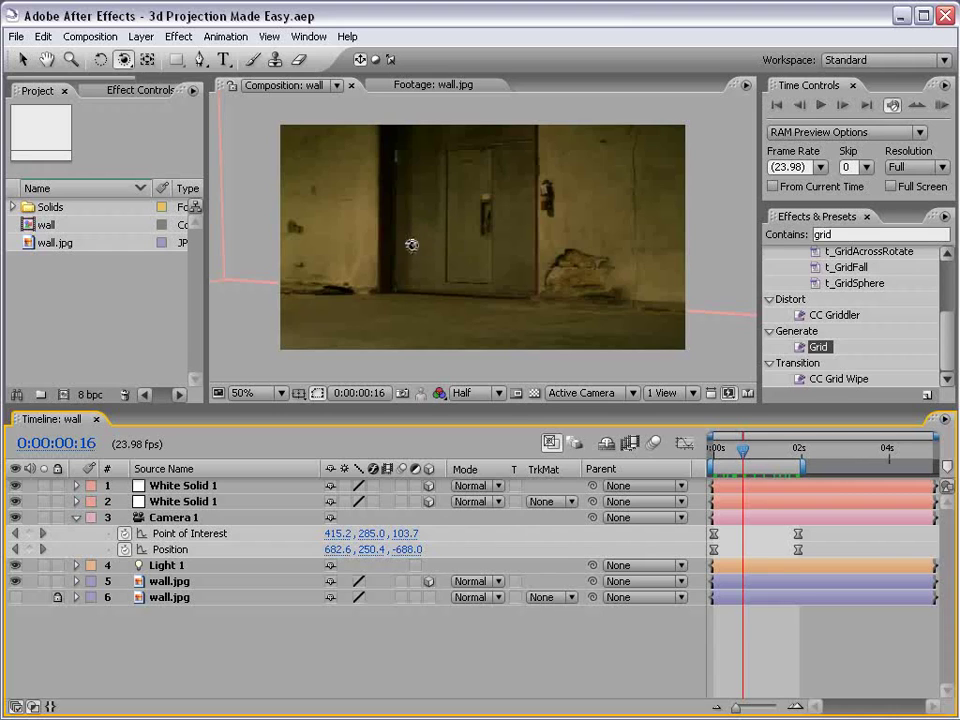
pyautogui.moveTo(411, 245); pyautogui.dragTo(553, 313)
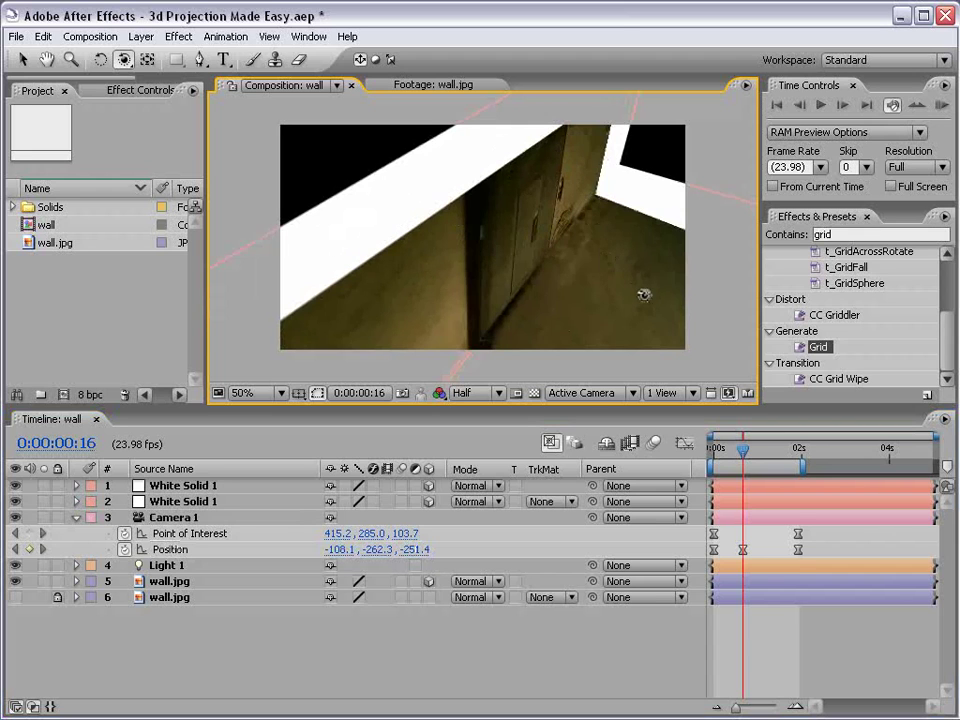
pyautogui.moveTo(643, 295); pyautogui.dragTo(518, 220)
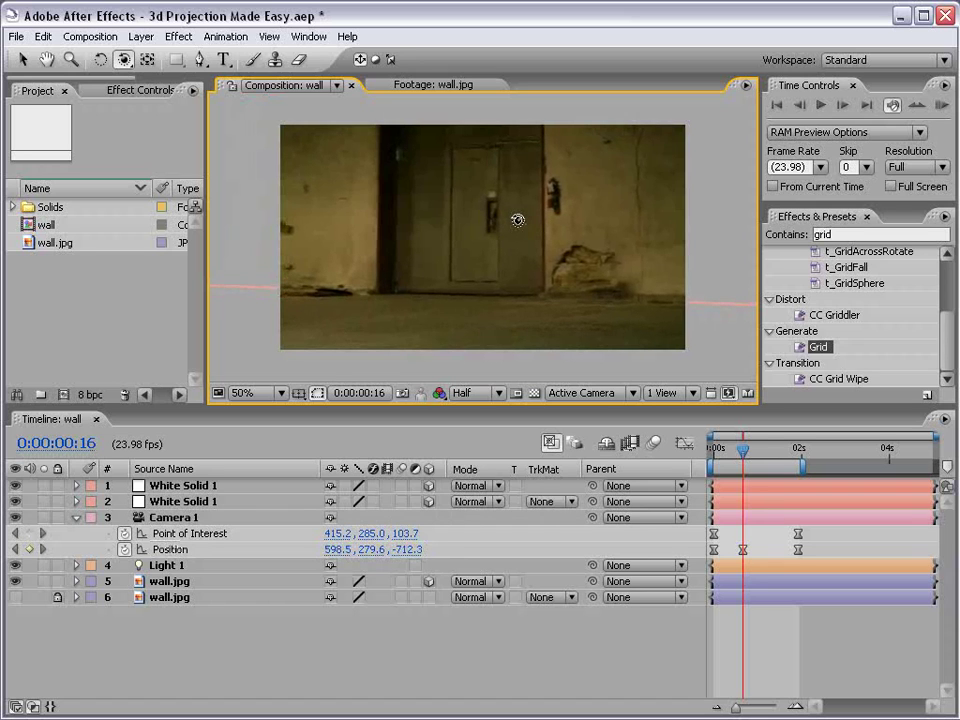
pyautogui.click(743, 549)
pyautogui.hotkey('ctrl', 'z')
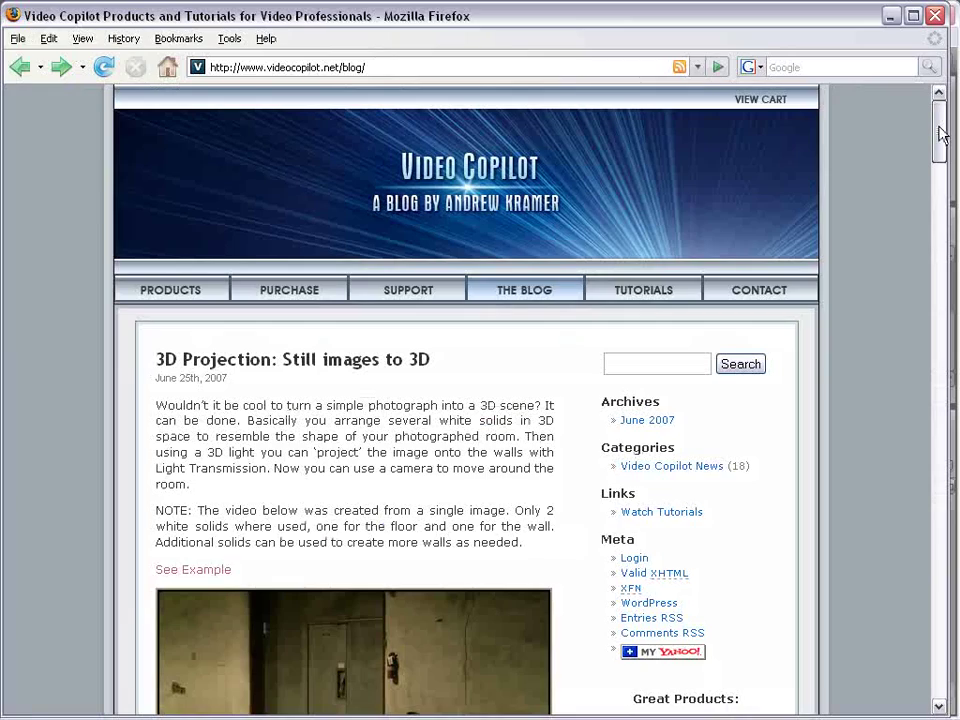
pyautogui.moveTo(942, 133)
pyautogui.mouseDown()
pyautogui.moveTo(949, 336)
pyautogui.moveTo(934, 130)
pyautogui.mouseUp()
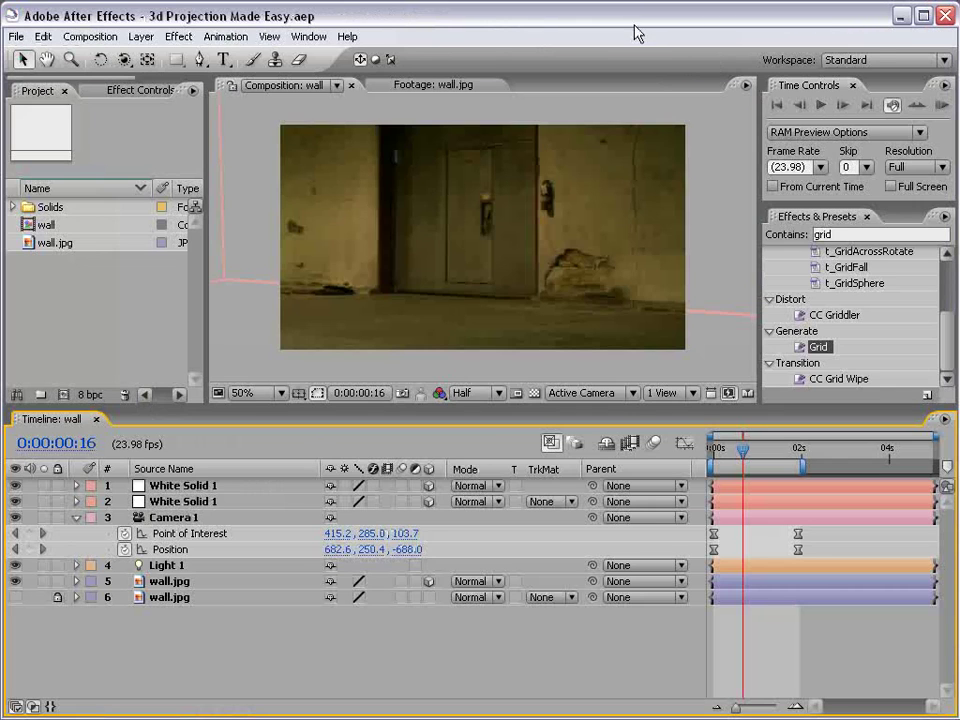
pyautogui.rightClick(618, 465)
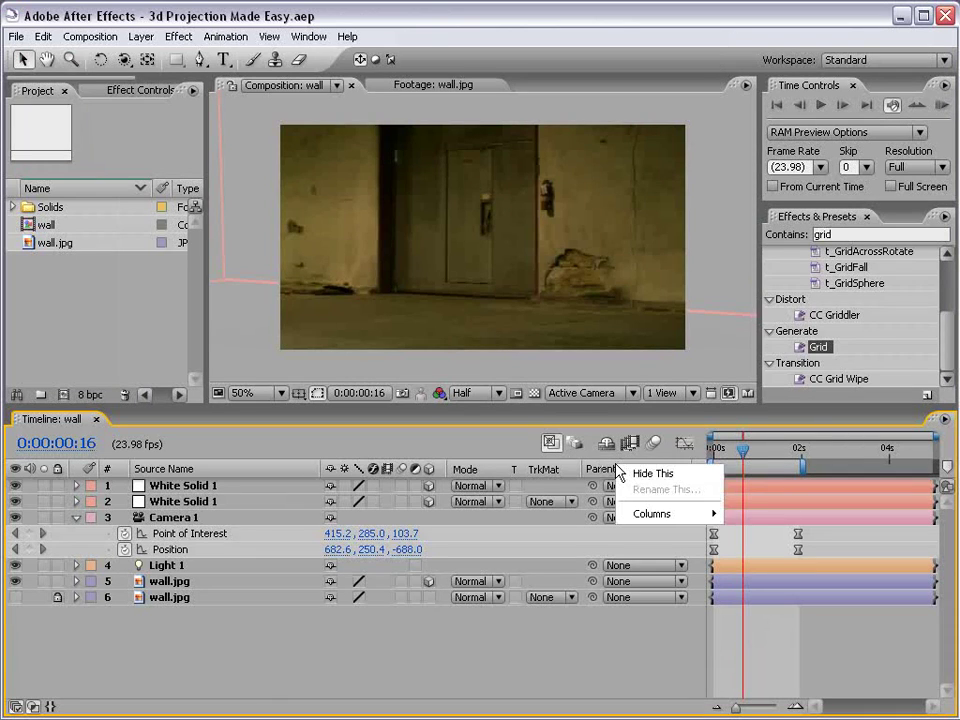
pyautogui.click(707, 440)
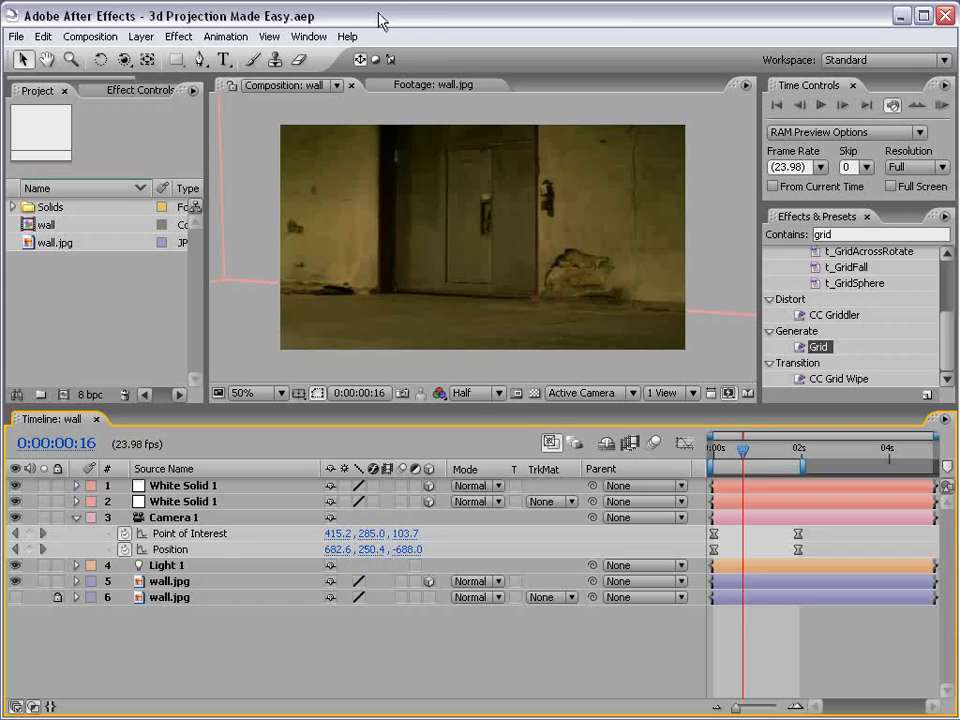
pyautogui.click(95, 238)
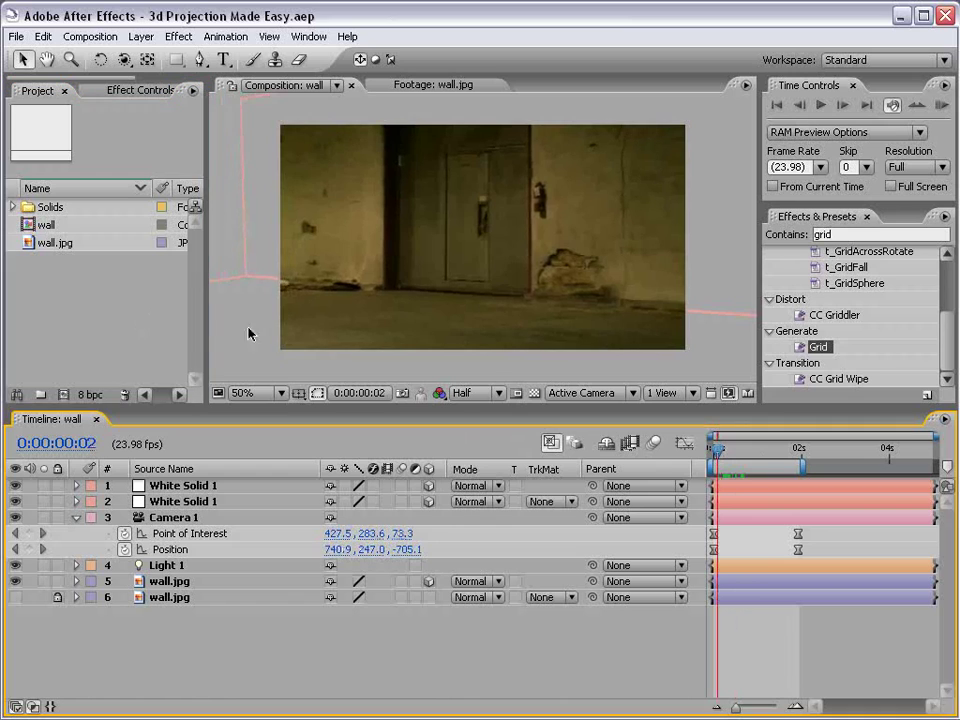
pyautogui.rightClick(110, 333)
pyautogui.click(58, 289)
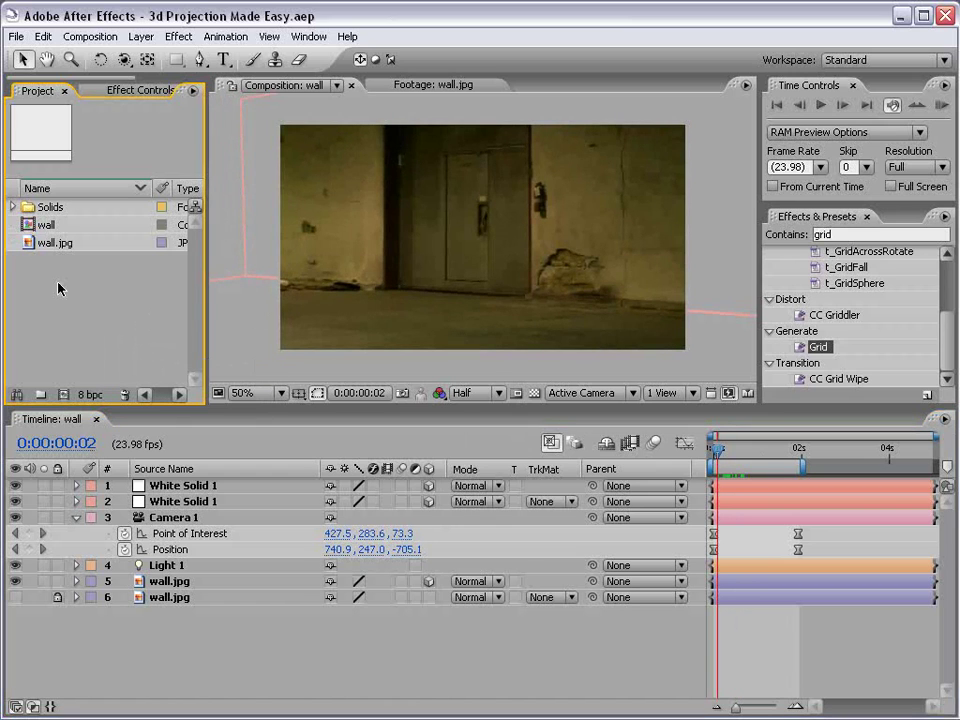
# Open the wall.jpg source footage and view it enlarged to examine the wall and floor
pyautogui.click(27, 243)
pyautogui.doubleClick(27, 243)
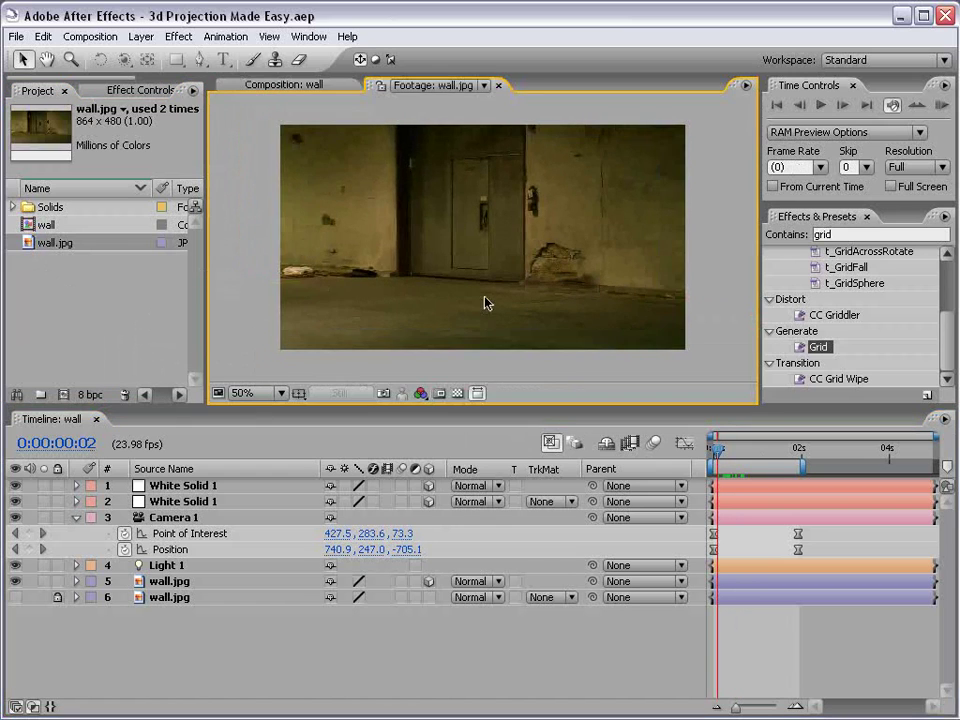
pyautogui.press('`')
pyautogui.press('`')
pyautogui.click(17, 262)
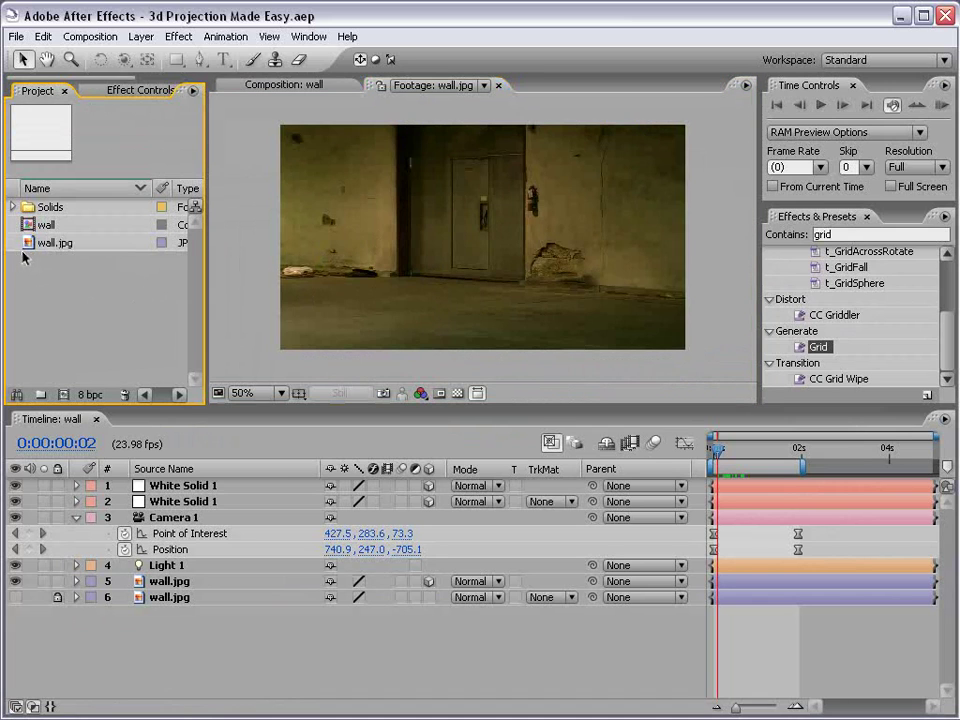
# Create a composition from wall.jpg and hide the Mode and TrkMat columns, keeping the layer switches displayed in its timeline
pyautogui.moveTo(28, 245); pyautogui.dragTo(64, 396)
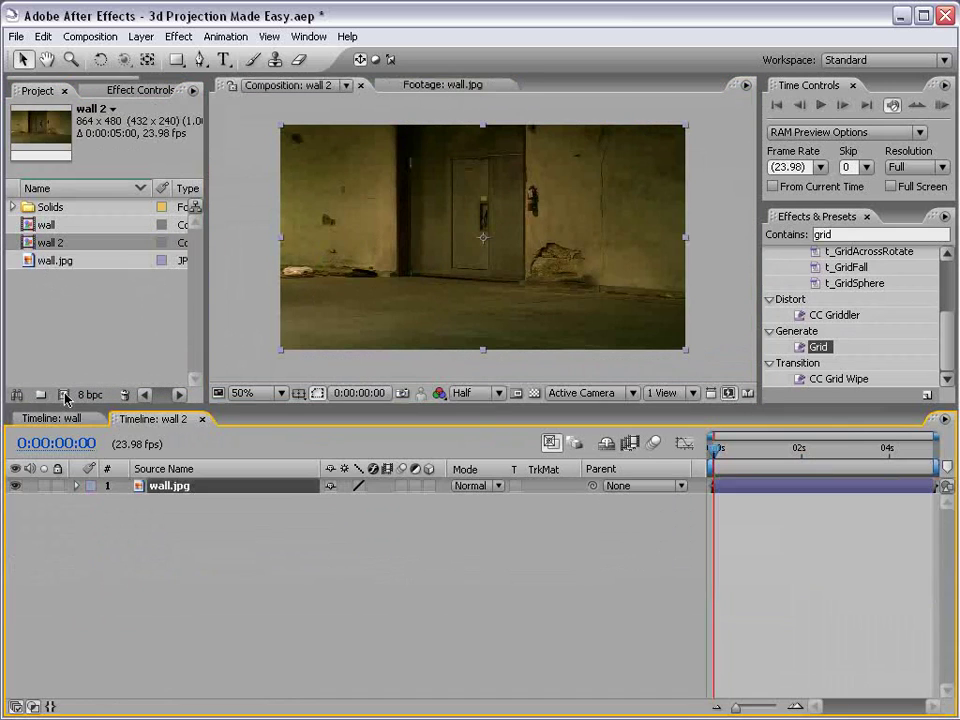
pyautogui.rightClick(614, 474)
pyautogui.click(506, 549)
pyautogui.rightClick(372, 474)
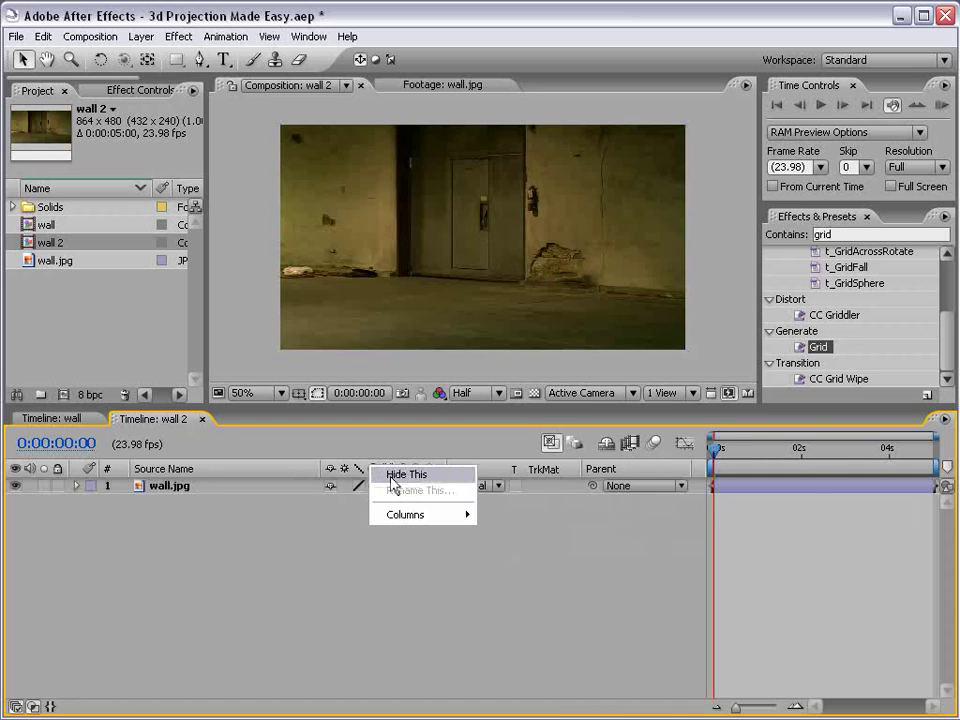
pyautogui.click(392, 476)
pyautogui.press('F4')
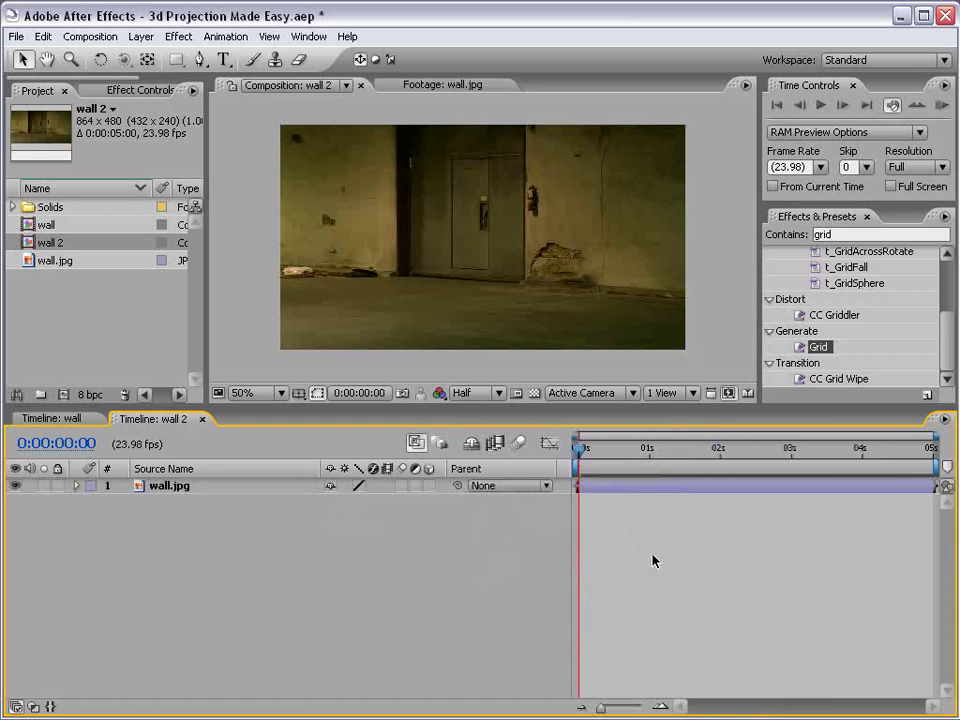
# Add a camera layer named Camera 1 with the 35mm preset to the wall 2 composition
pyautogui.click(628, 486)
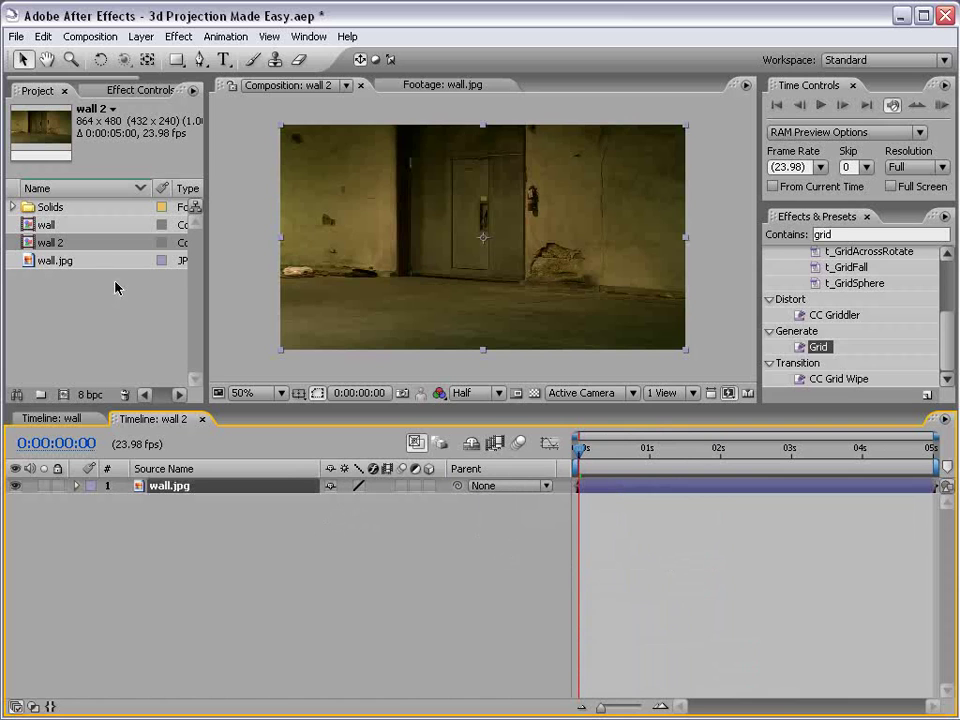
pyautogui.click(141, 36)
pyautogui.moveTo(200, 56)
pyautogui.click(392, 106)
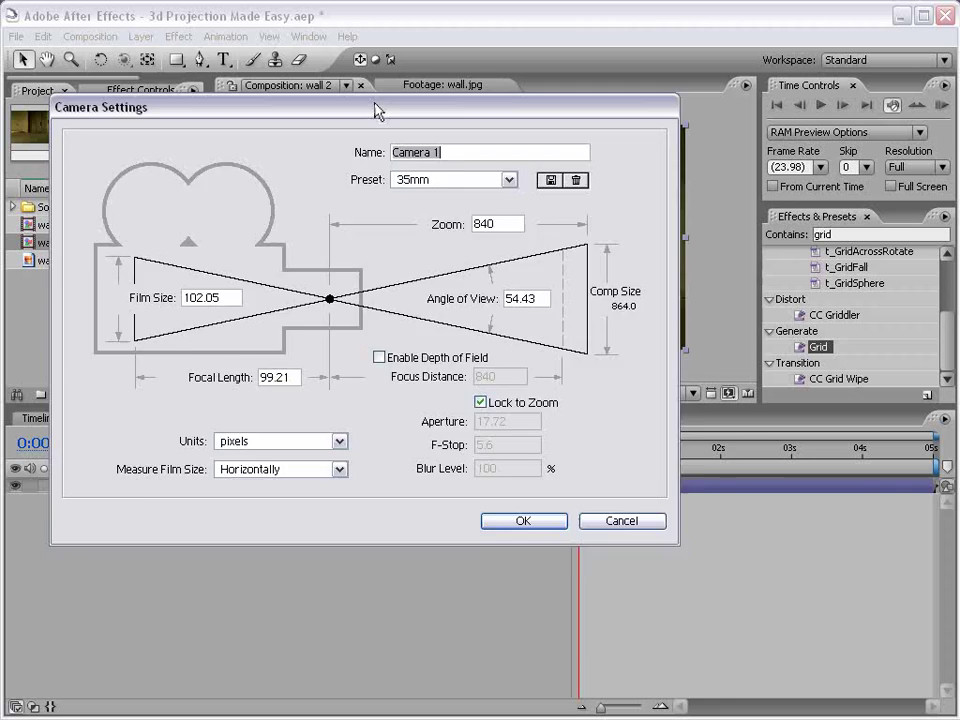
pyautogui.moveTo(377, 111); pyautogui.dragTo(476, 221)
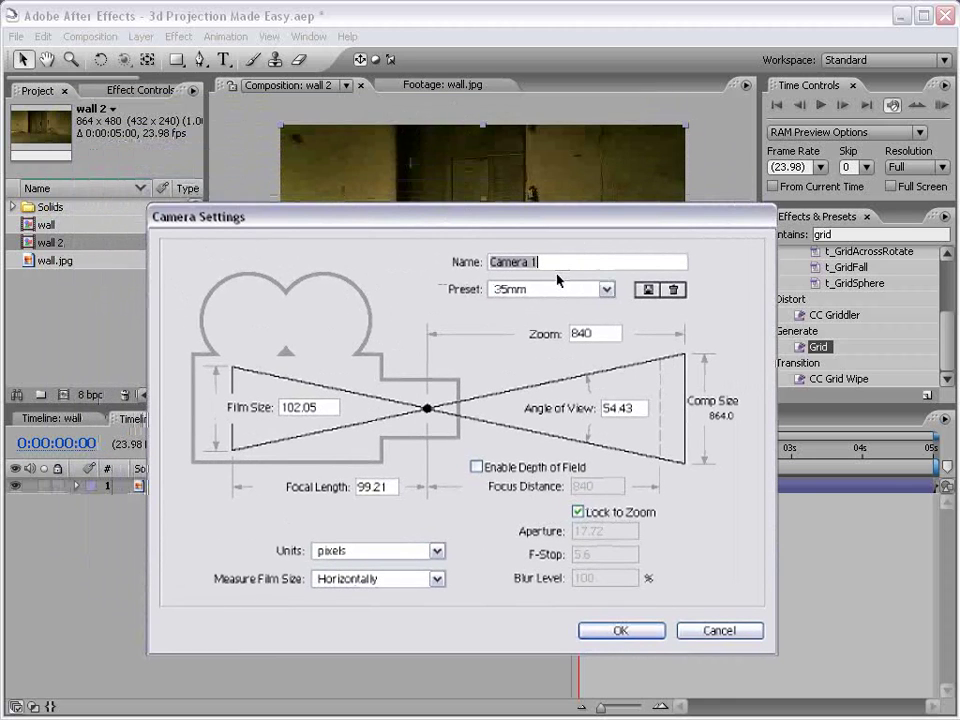
pyautogui.click(553, 288)
pyautogui.click(534, 388)
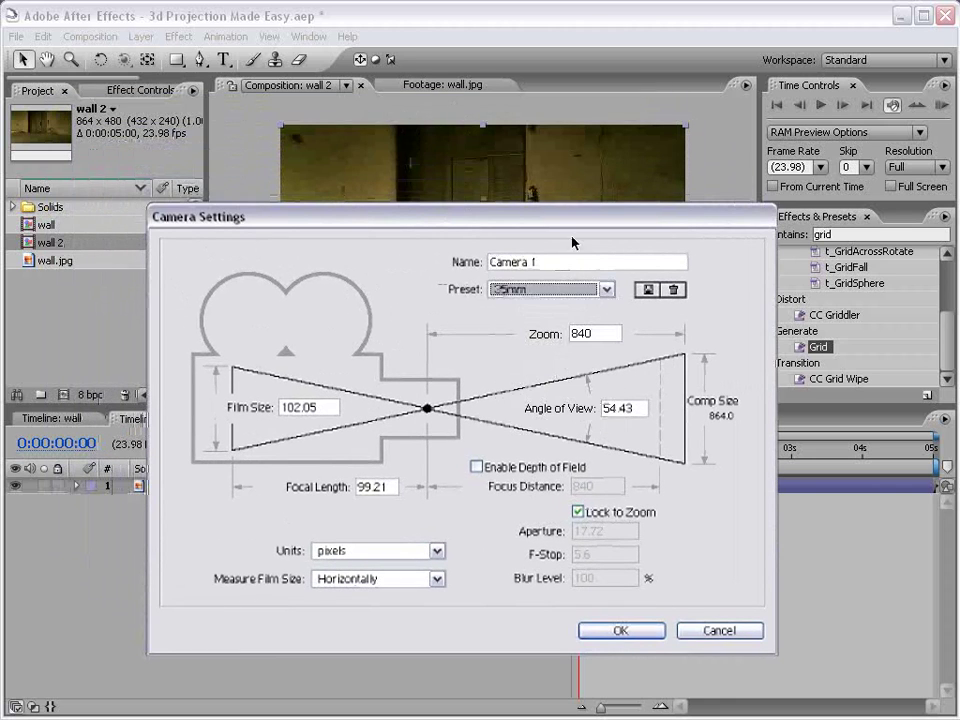
pyautogui.click(621, 631)
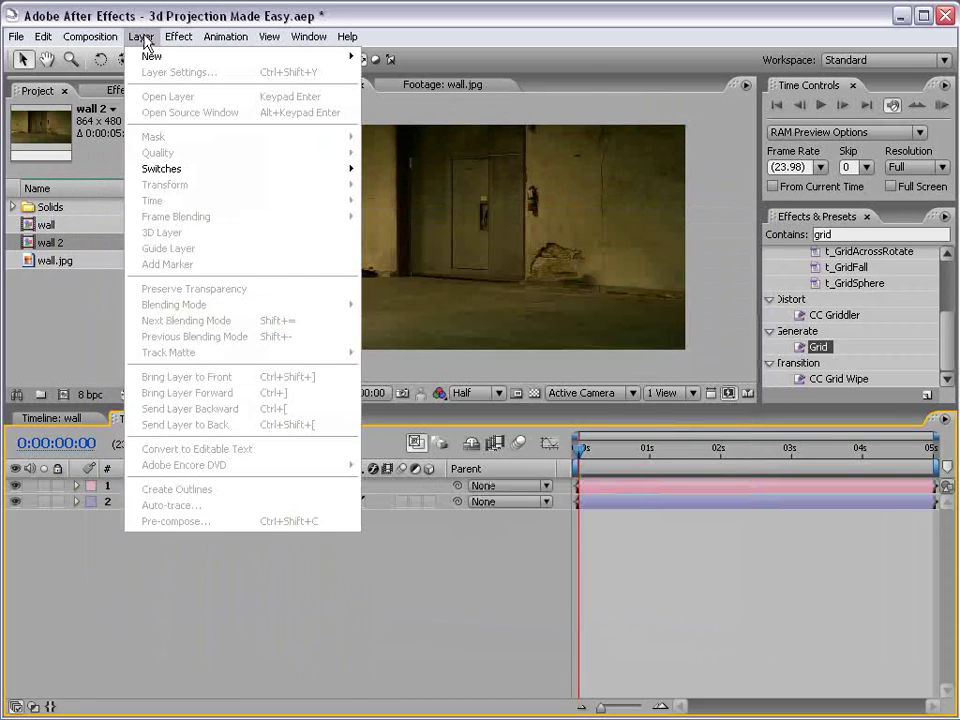
# Create a white solid named walls, 864 by 480 pixels
pyautogui.click(140, 37)
pyautogui.moveTo(250, 56)
pyautogui.click(437, 73)
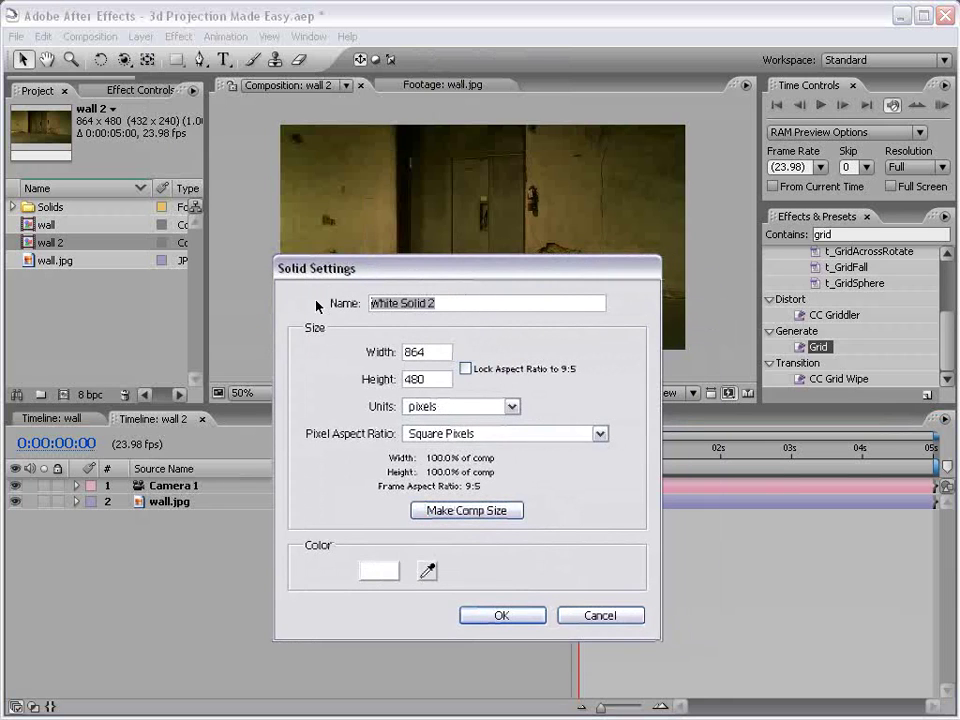
pyautogui.write('walls')
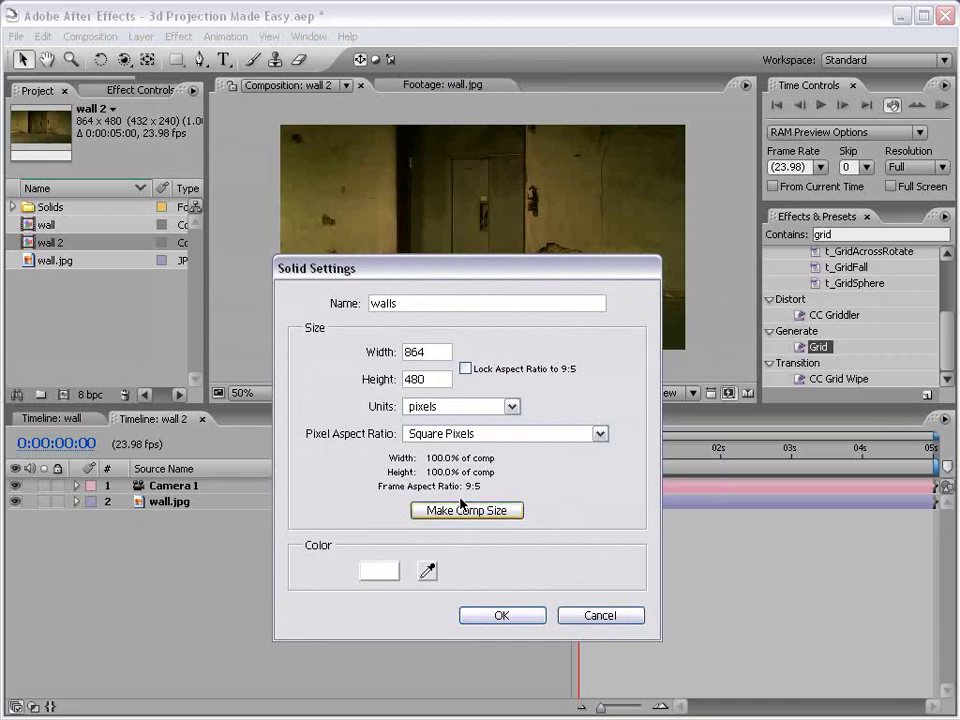
pyautogui.click(378, 570)
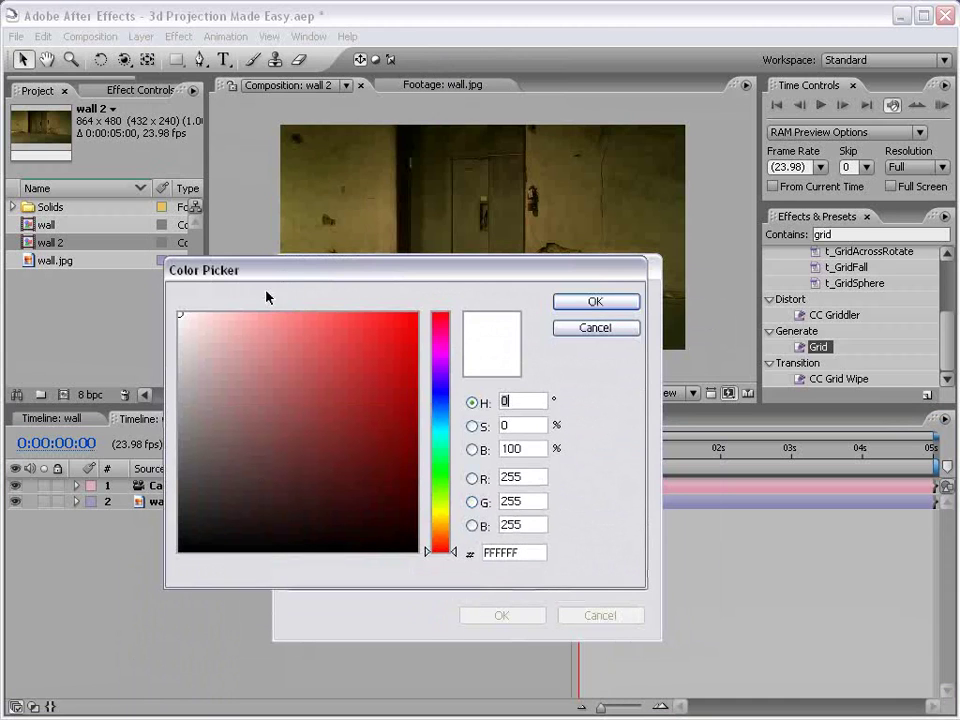
pyautogui.click(596, 301)
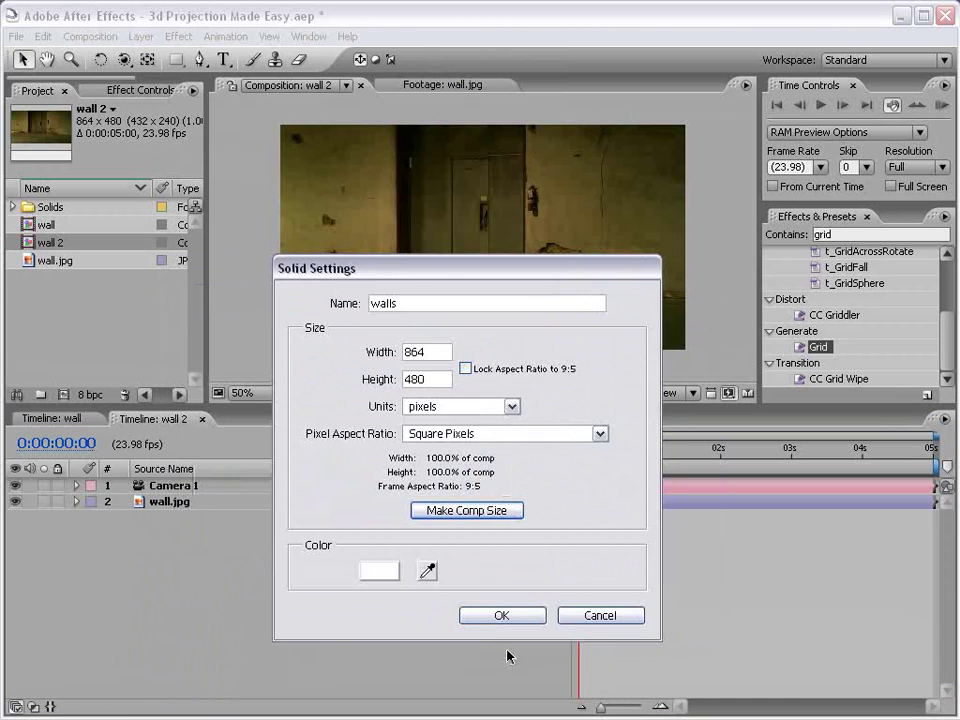
pyautogui.click(503, 615)
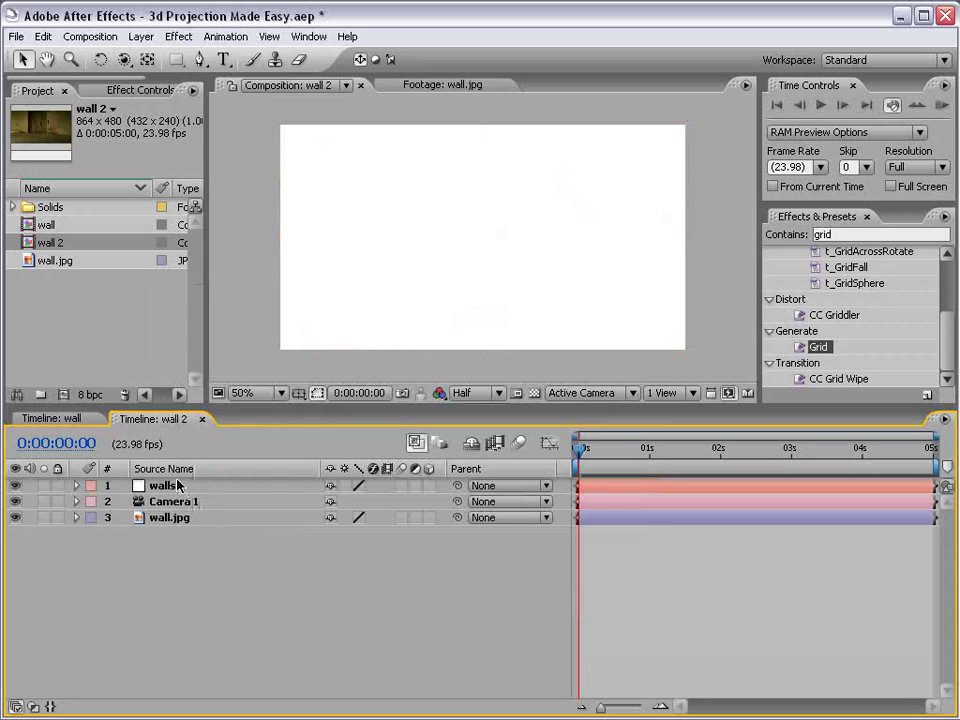
# Duplicate the walls solid and hide both walls layers so the photo shows
pyautogui.click(44, 37)
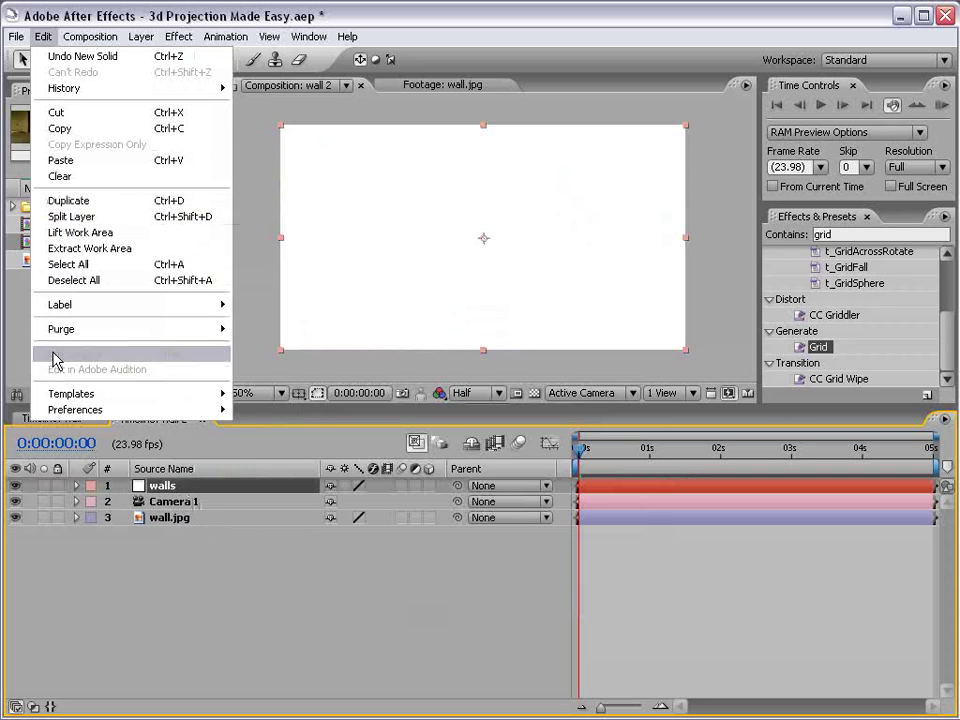
pyautogui.click(72, 201)
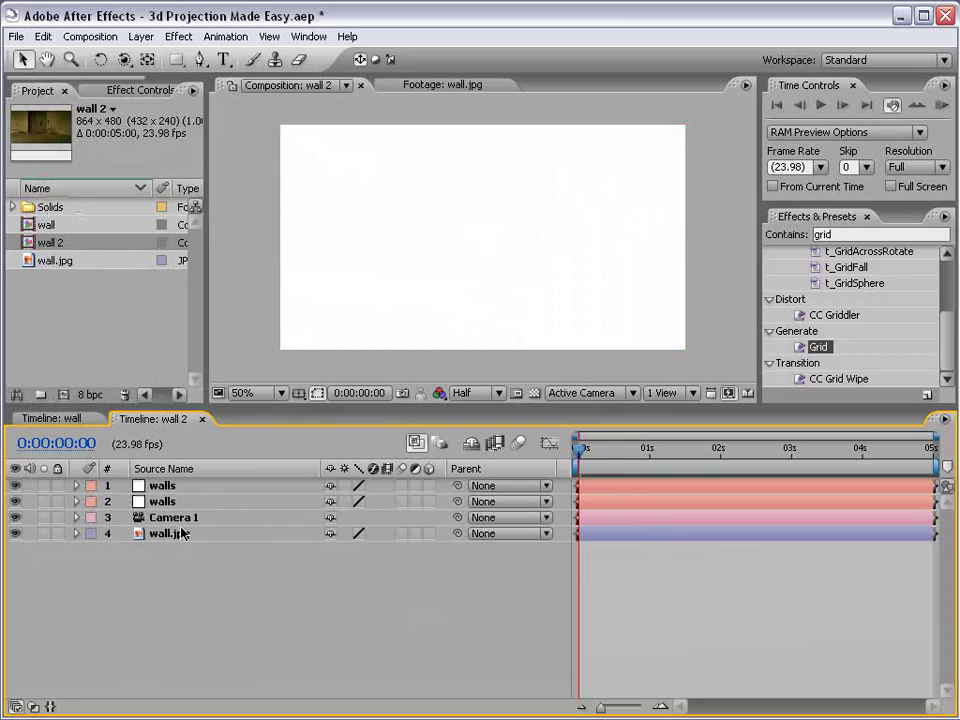
pyautogui.click(160, 501)
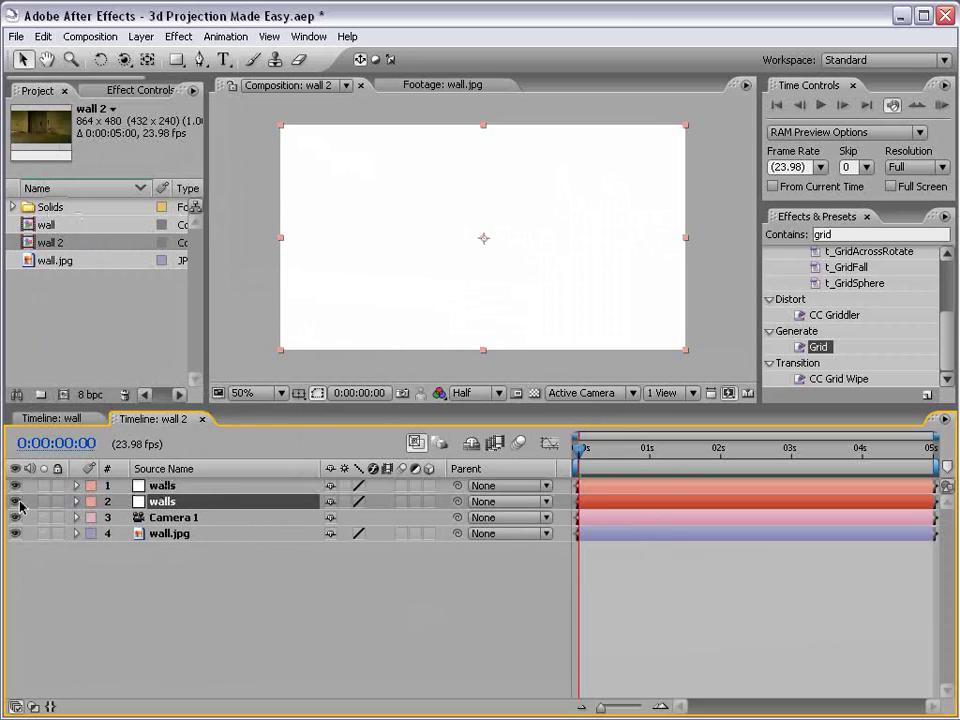
pyautogui.moveTo(15, 501); pyautogui.dragTo(15, 485)
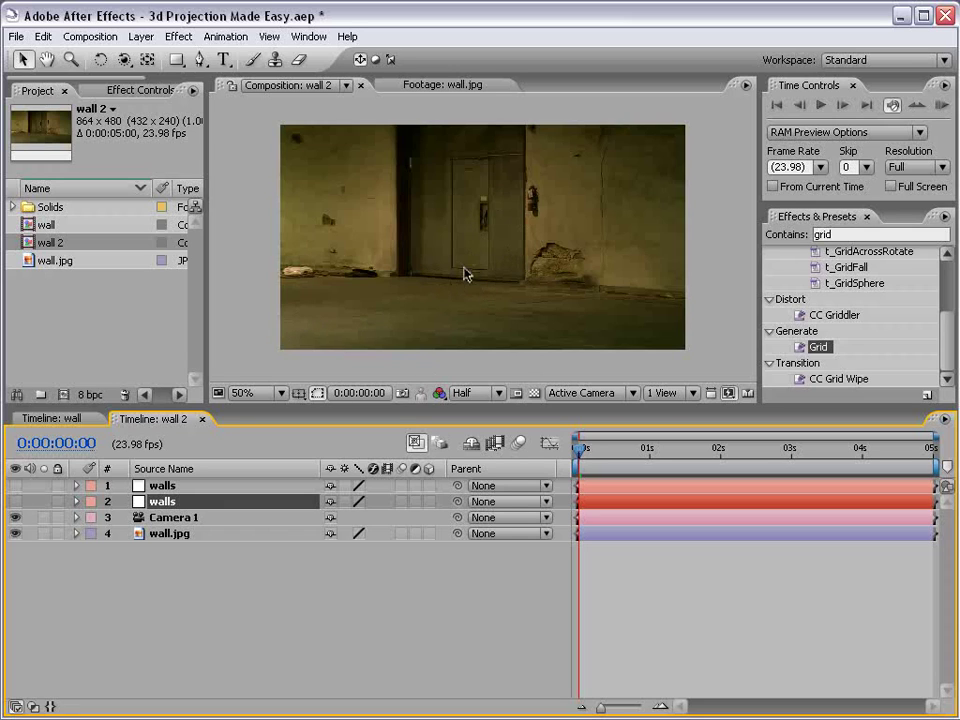
pyautogui.click(256, 550)
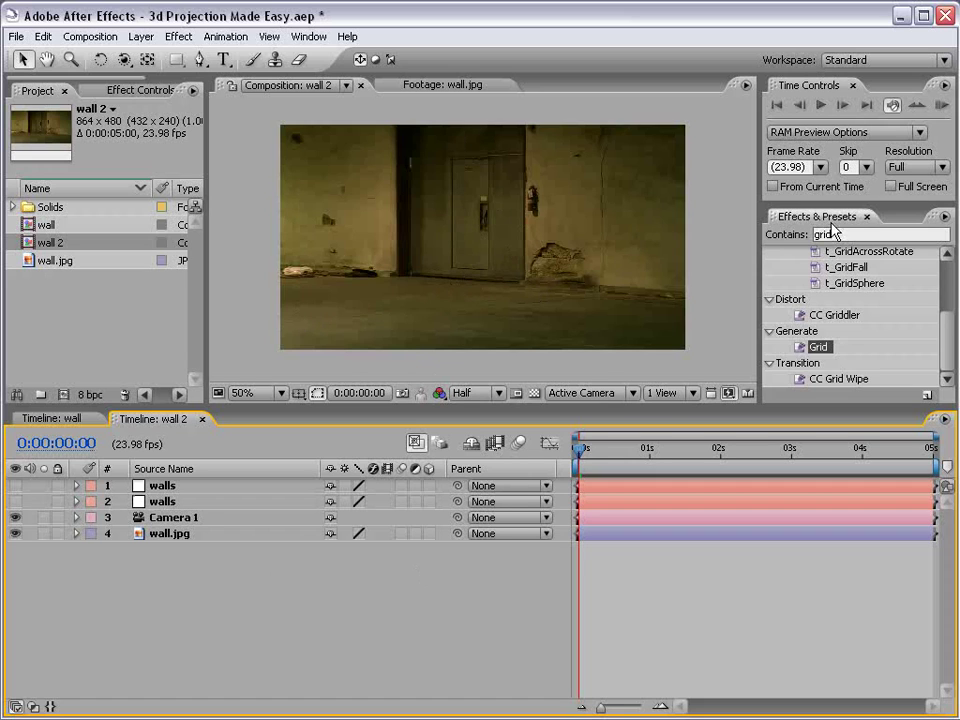
# Find the Grid effect, apply it to the upper walls layer, and leave only that walls layer visible over the photo
pyautogui.click(830, 234)
pyautogui.press('BackSpace')
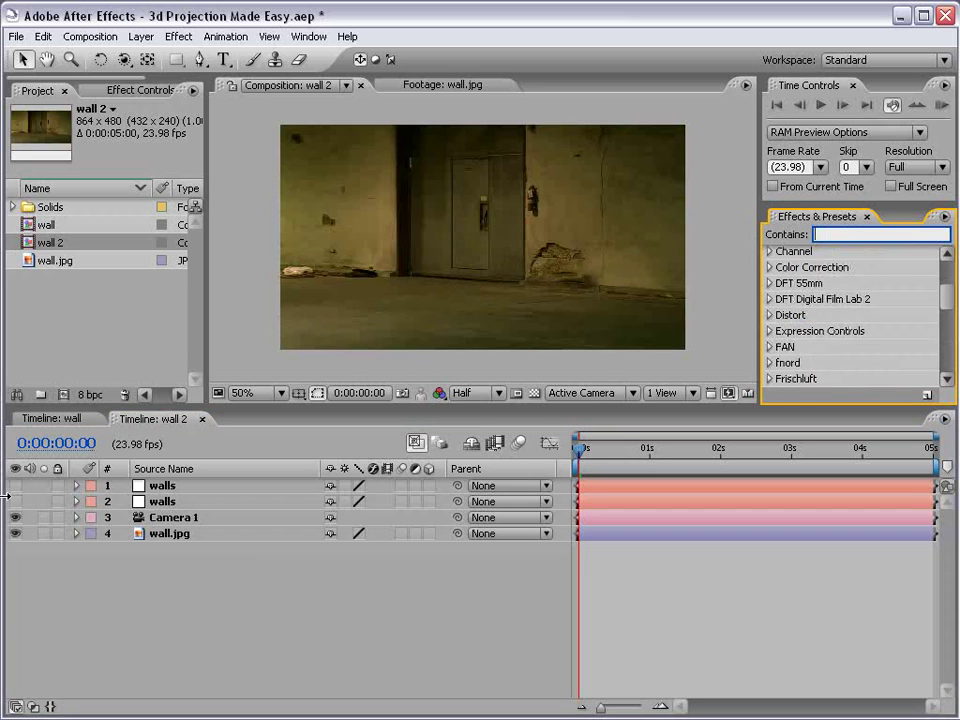
pyautogui.moveTo(15, 485); pyautogui.dragTo(15, 501)
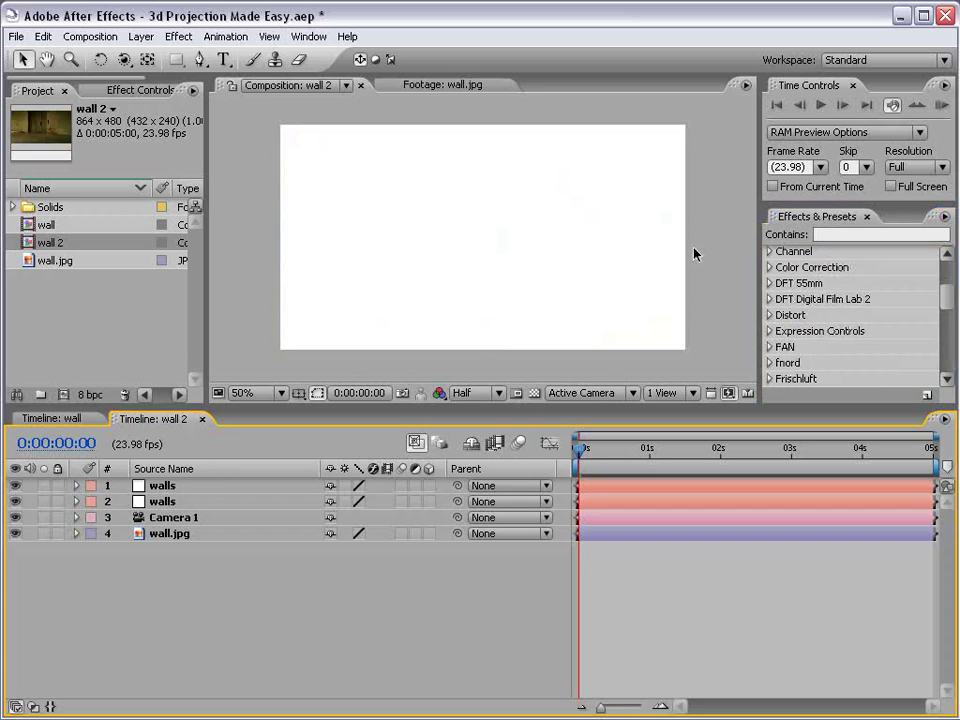
pyautogui.click(820, 234)
pyautogui.write('gre')
pyautogui.press('BackSpace')
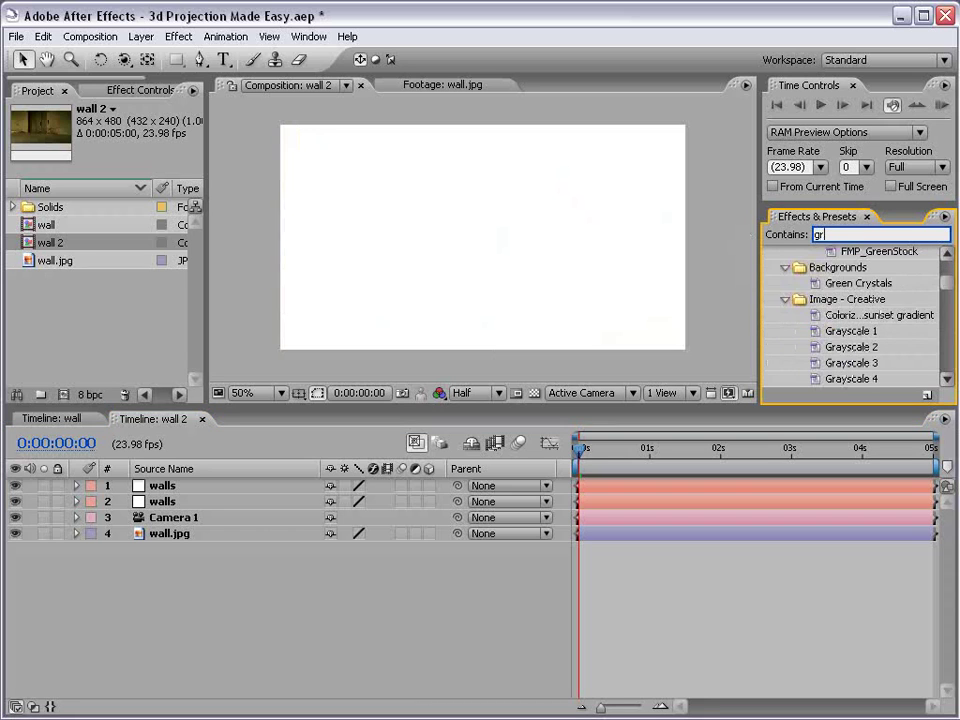
pyautogui.write('id')
pyautogui.moveTo(818, 347); pyautogui.dragTo(438, 256)
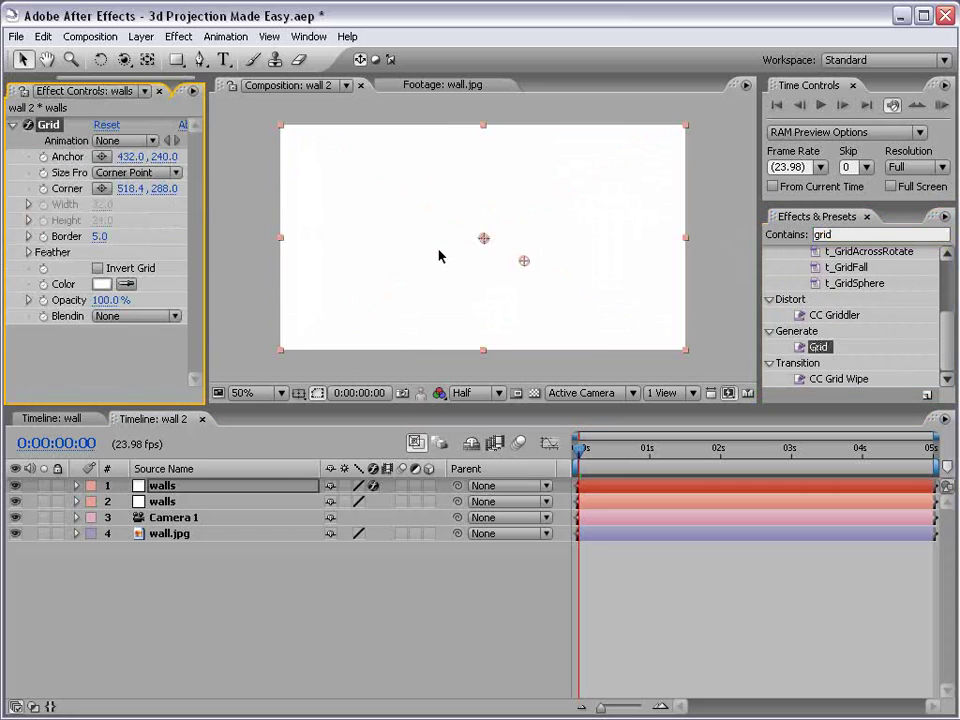
pyautogui.click(15, 501)
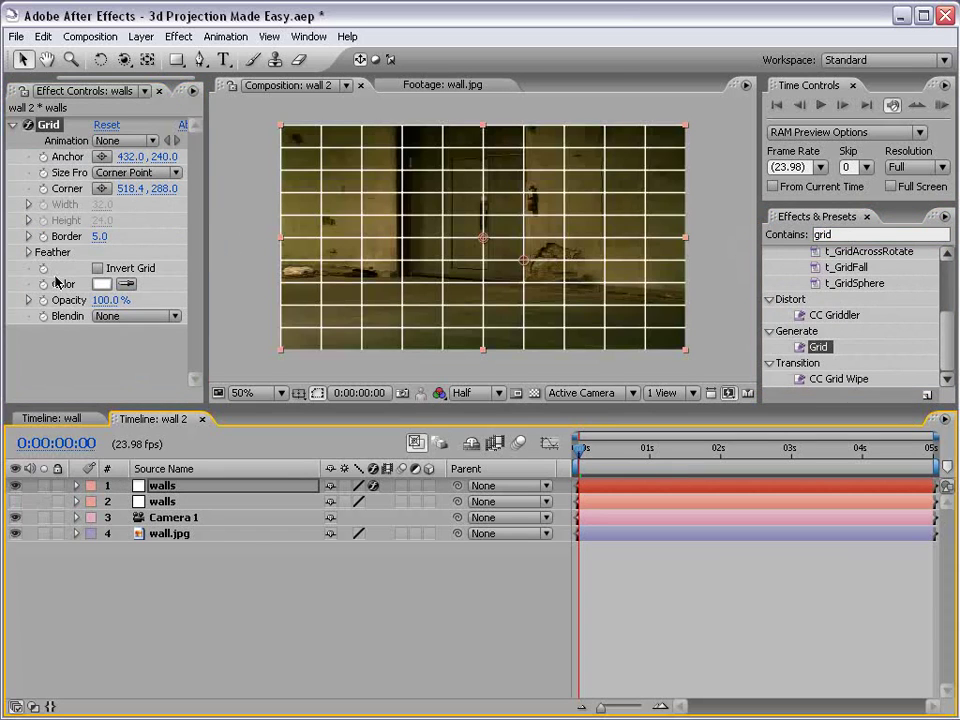
# Set the Grid effect's border to 3.0, size it from the Width Slider, and set its width to about 48.1
pyautogui.click(100, 237)
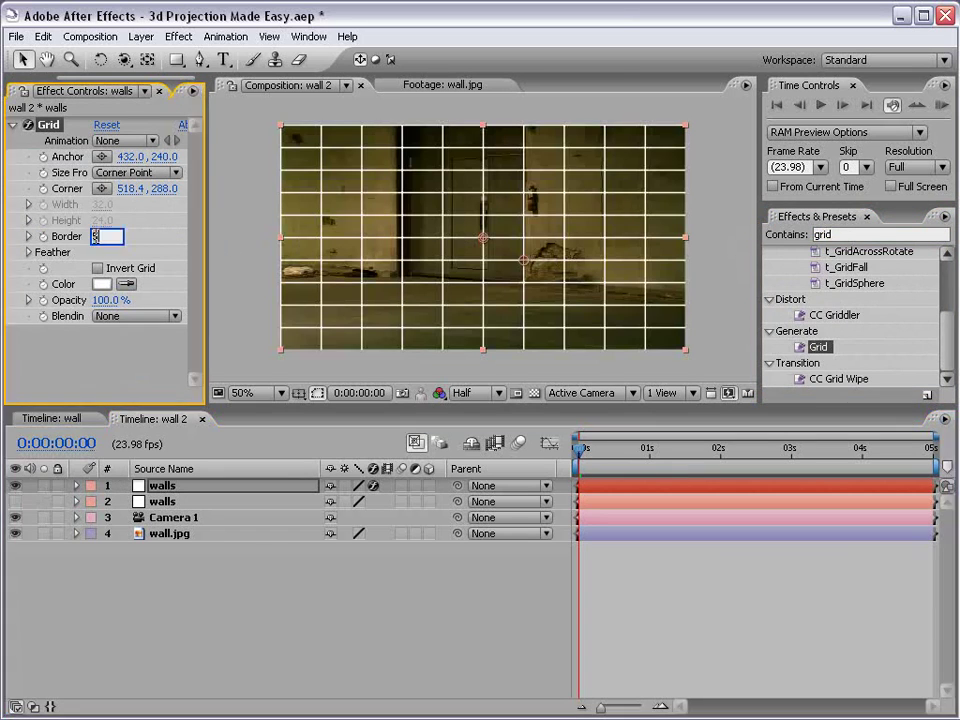
pyautogui.write('3')
pyautogui.press('Return')
pyautogui.press('.')
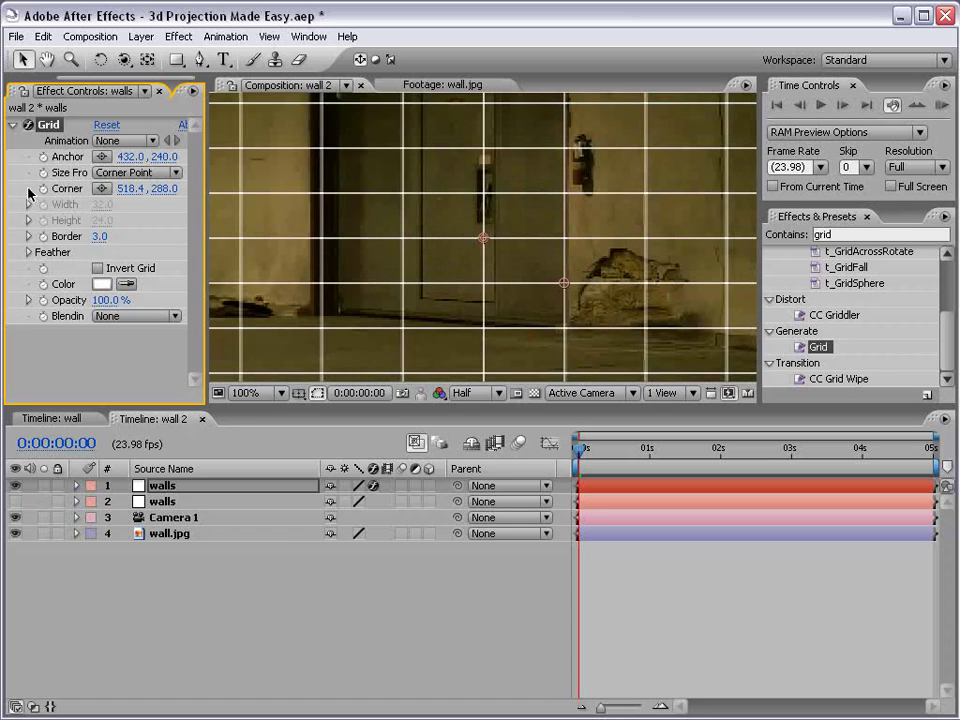
pyautogui.click(135, 173)
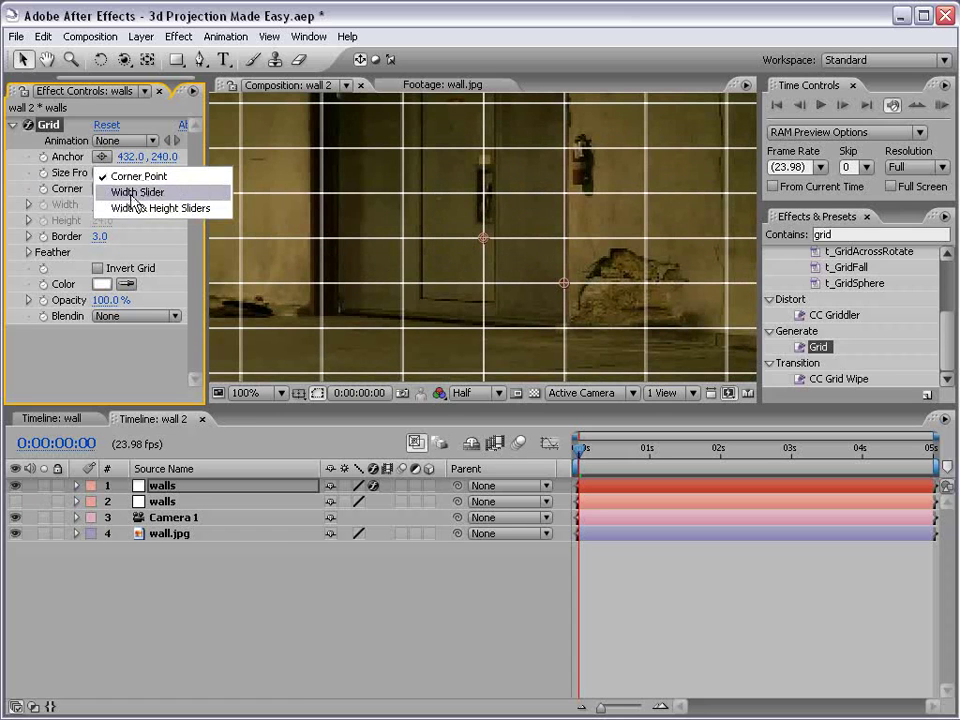
pyautogui.click(188, 193)
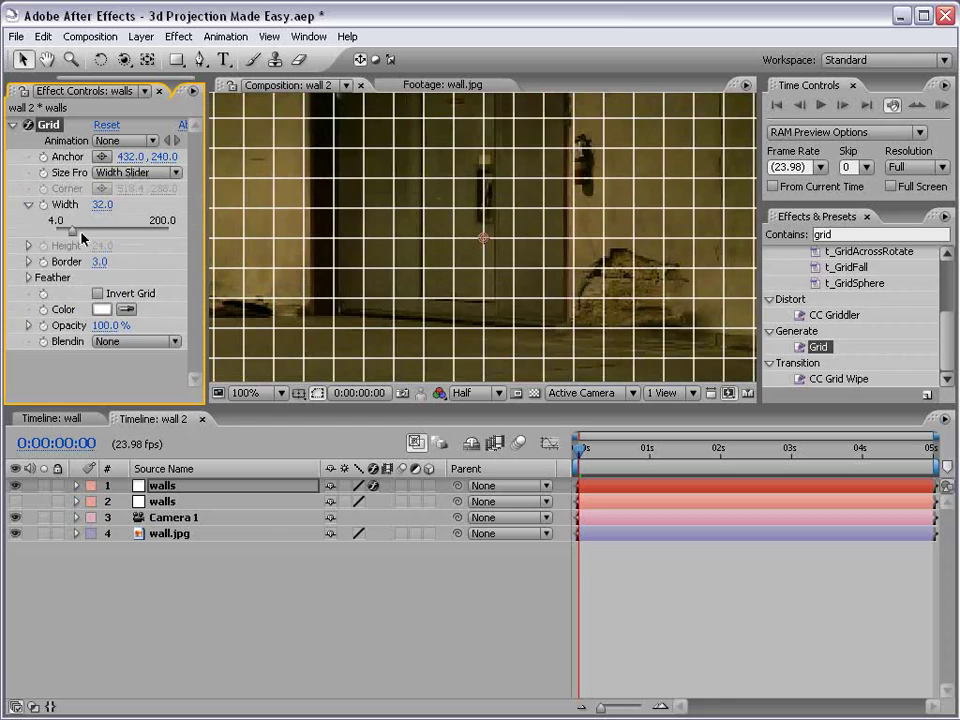
pyautogui.scroll(-2, 394, 238)
pyautogui.moveTo(71, 231); pyautogui.dragTo(82, 233)
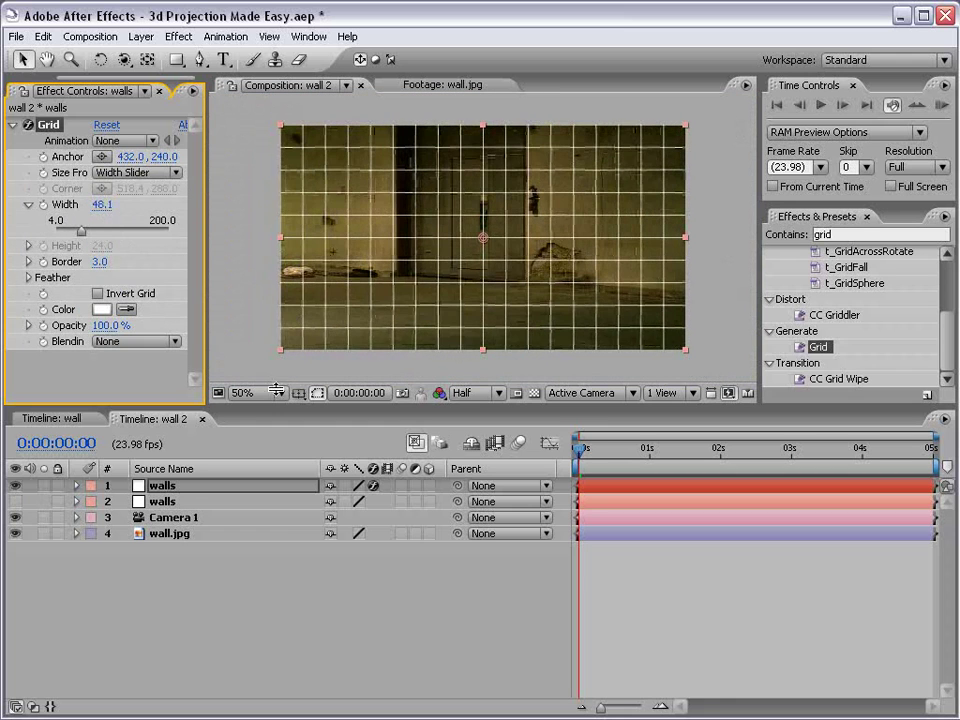
# Paste the Grid effect onto the lower walls layer, show that layer, and make both walls layers 3D
pyautogui.click(154, 500)
pyautogui.hotkey('ctrl', 'v')
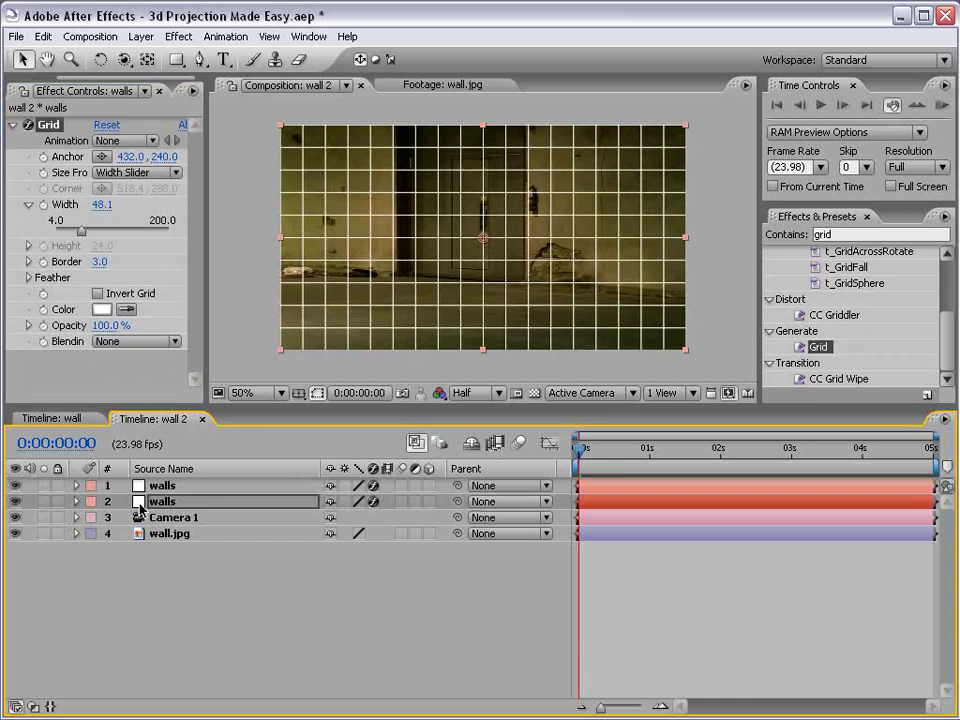
pyautogui.click(150, 488)
pyautogui.click(16, 486)
pyautogui.click(16, 486)
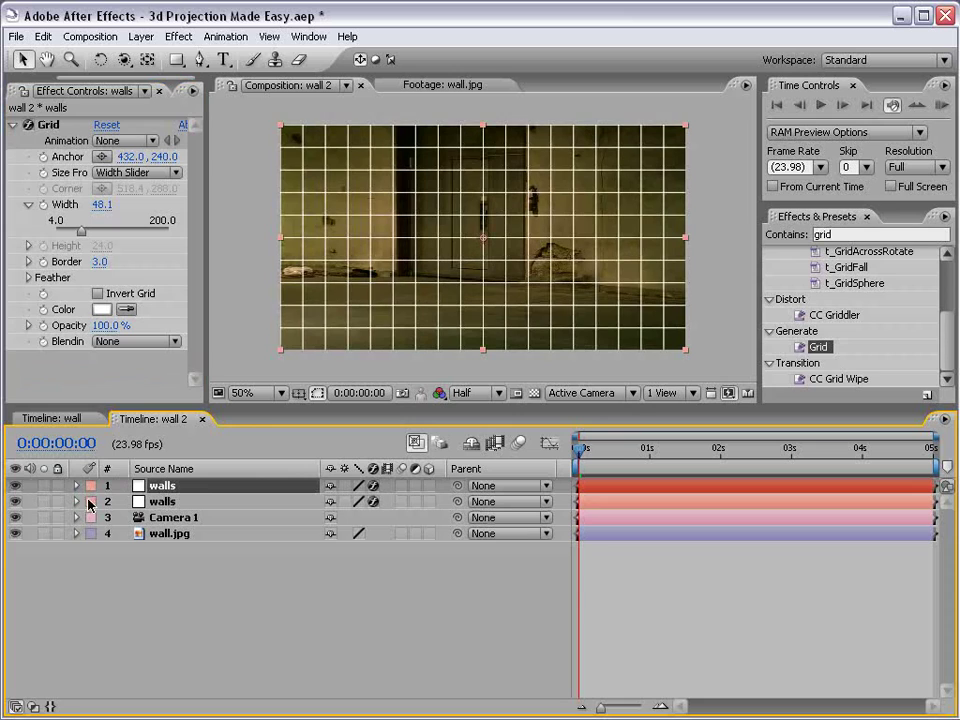
pyautogui.keyDown('shift'); pyautogui.click(165, 505); pyautogui.keyUp('shift')
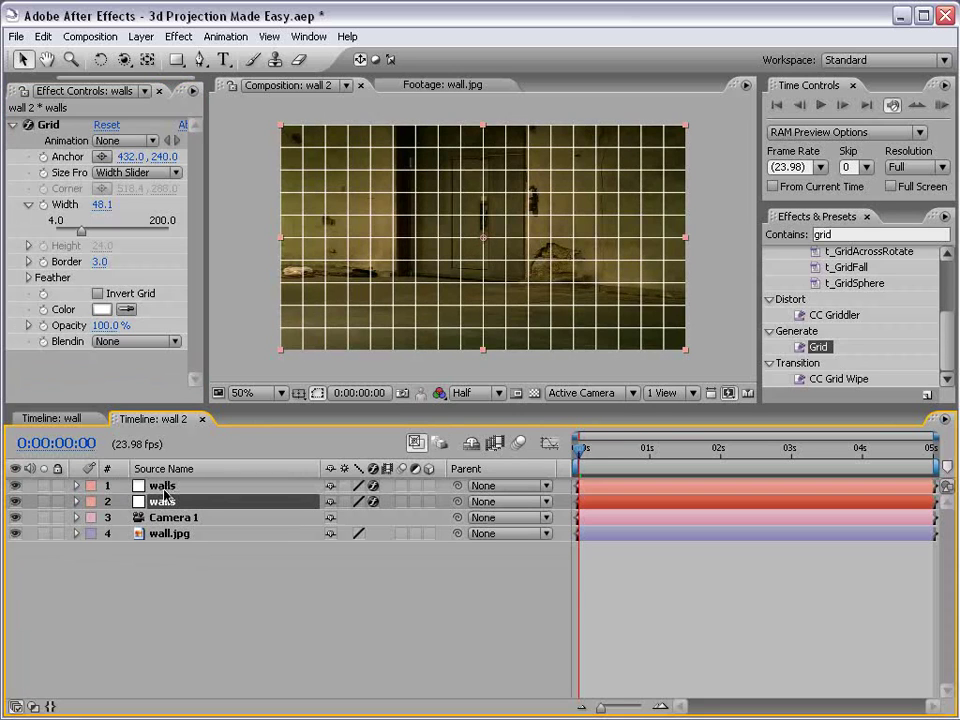
pyautogui.click(429, 501)
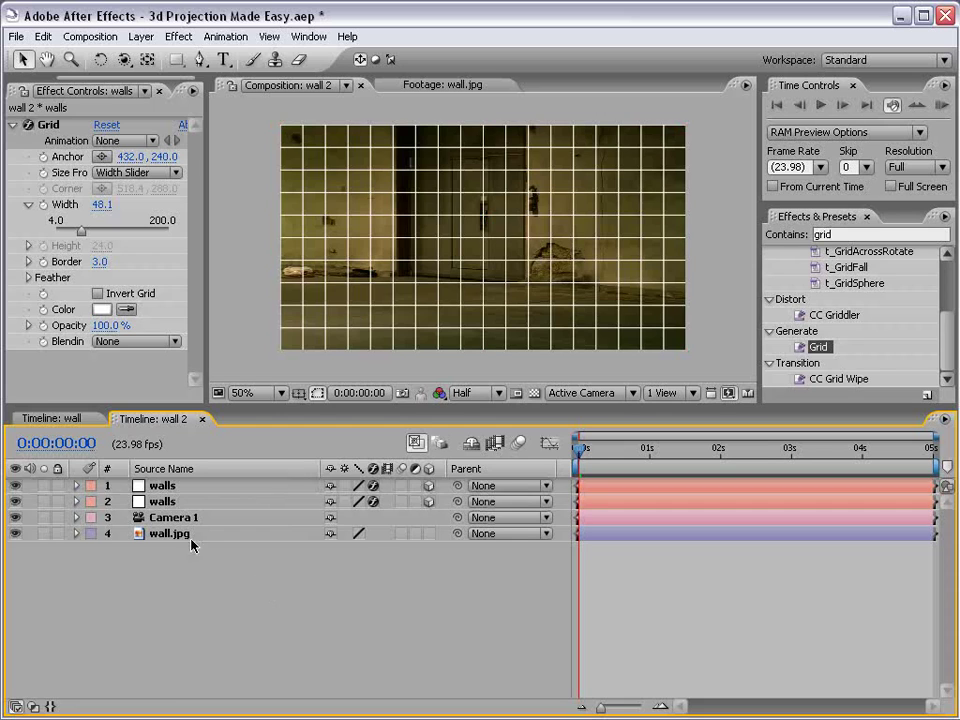
# Rotate the orientation of the lower walls layer about its X axis until it lies flat as a floor plane
pyautogui.click(162, 501)
pyautogui.press('.')
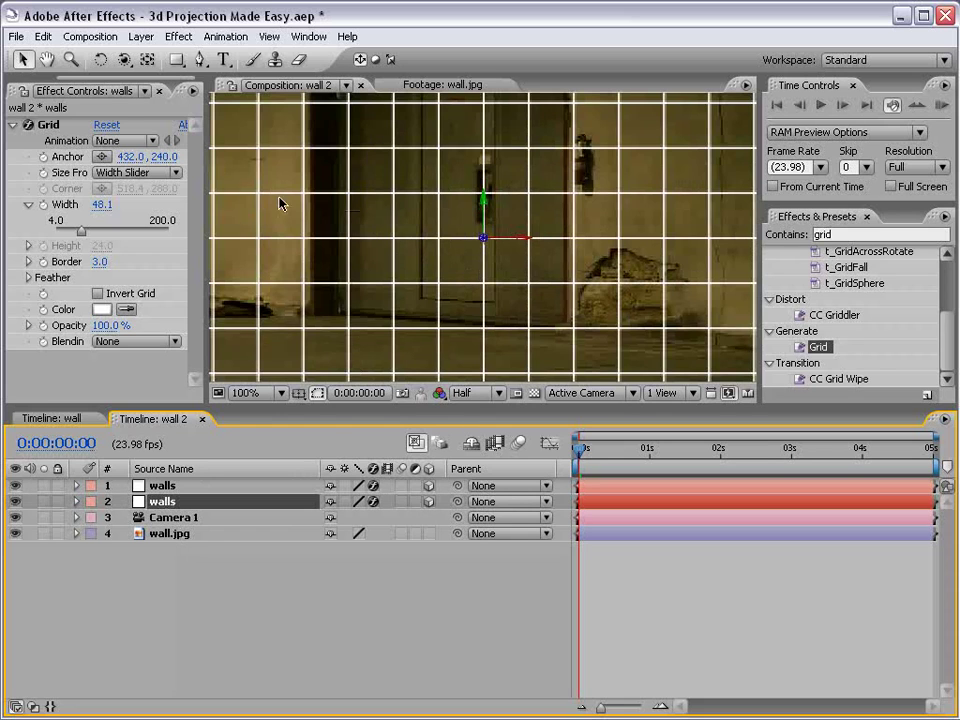
pyautogui.click(100, 59)
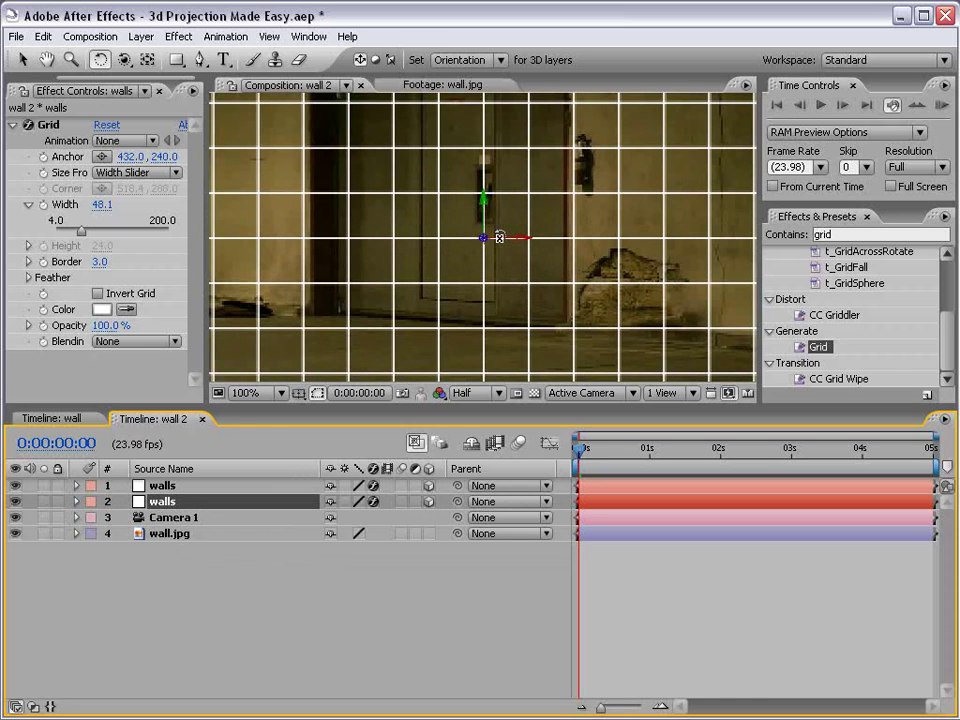
pyautogui.moveTo(499, 237); pyautogui.dragTo(499, 164)
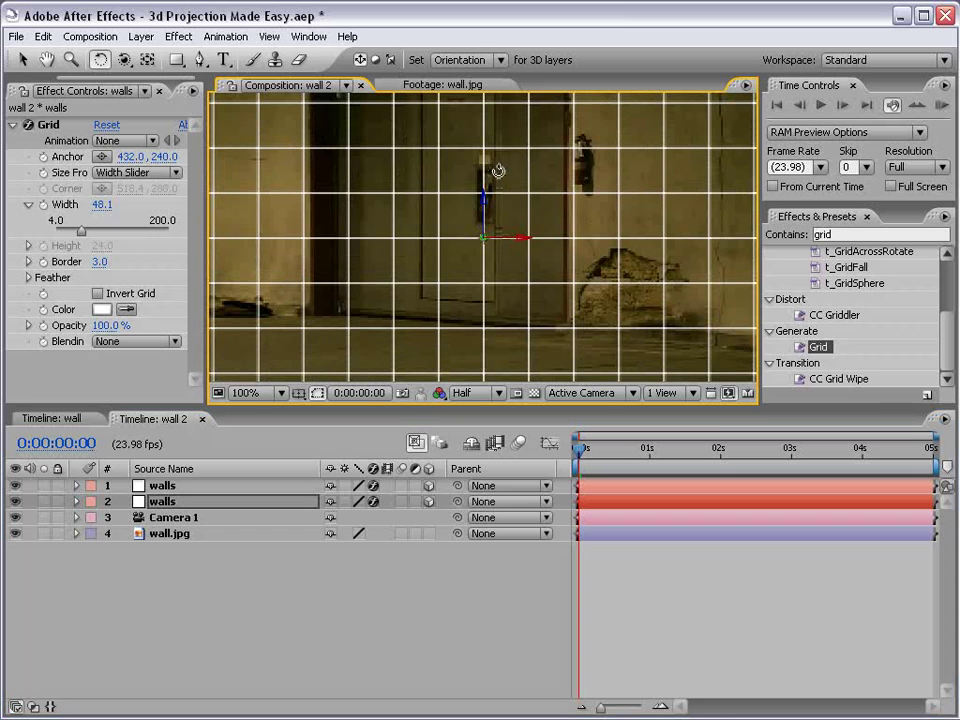
pyautogui.press(',')
pyautogui.press('c')
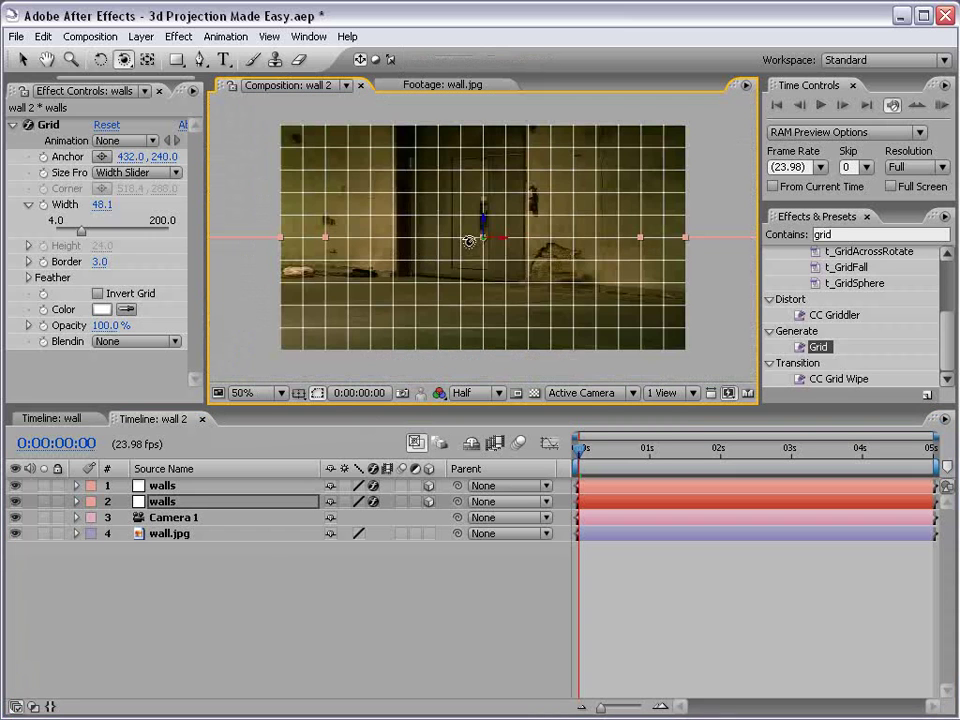
pyautogui.moveTo(510, 246); pyautogui.dragTo(470, 252)
pyautogui.hotkey('ctrl', 'z')
# Raise the upper walls layer along its Y axis until its lower edge meets the floor plane
pyautogui.click(162, 485)
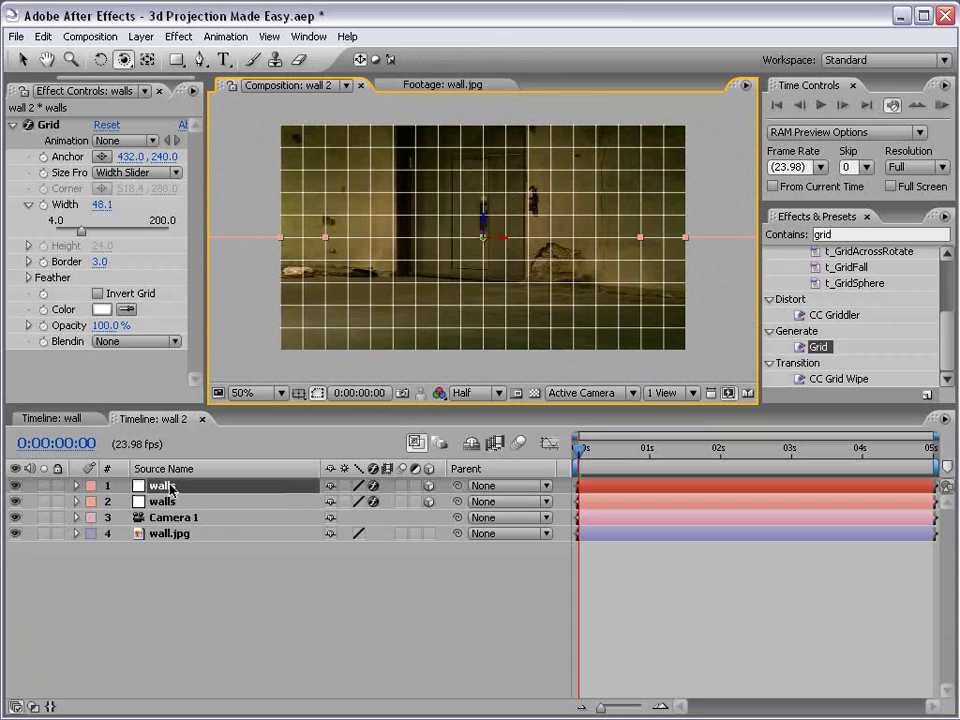
pyautogui.press('v')
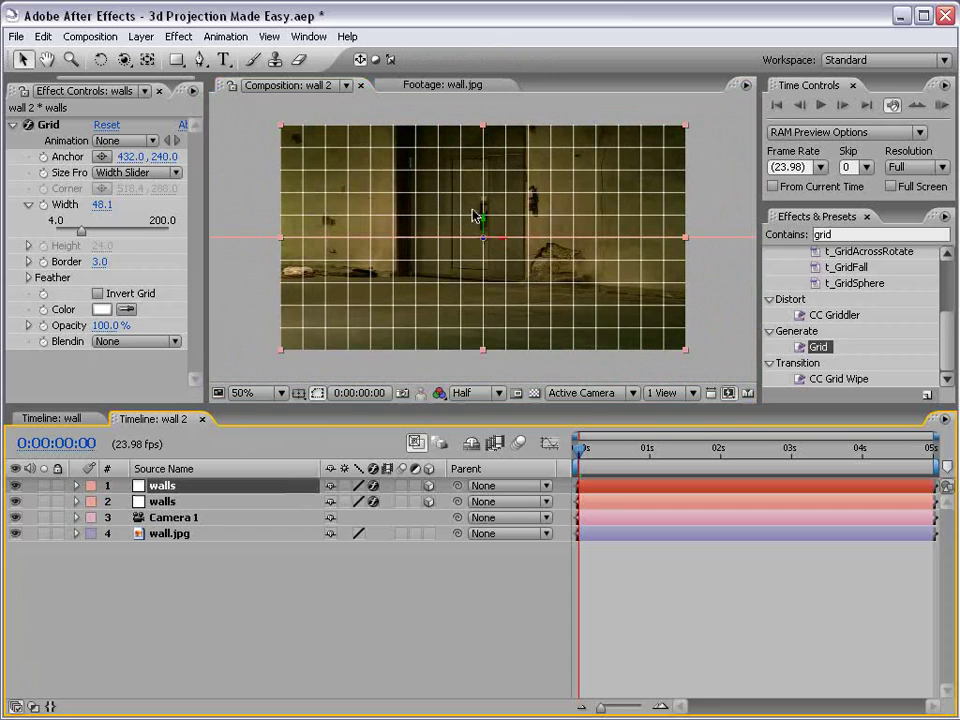
pyautogui.moveTo(489, 227); pyautogui.dragTo(491, 125)
pyautogui.press('c')
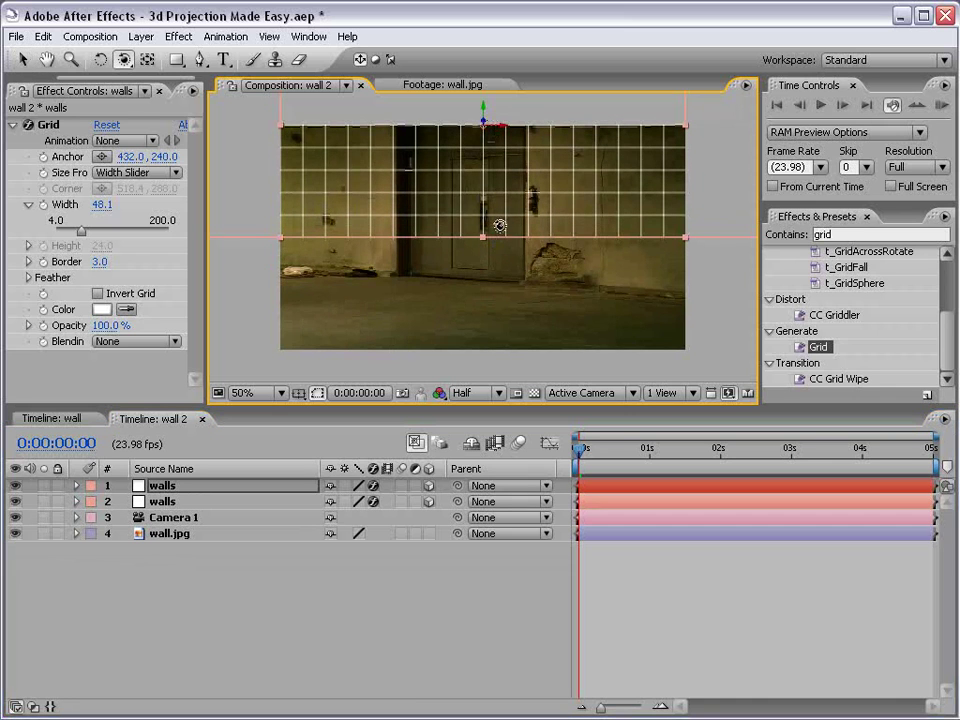
pyautogui.moveTo(497, 222)
pyautogui.mouseDown()
pyautogui.moveTo(508, 223)
pyautogui.moveTo(487, 213)
pyautogui.mouseUp()
pyautogui.hotkey('ctrl', 'z')
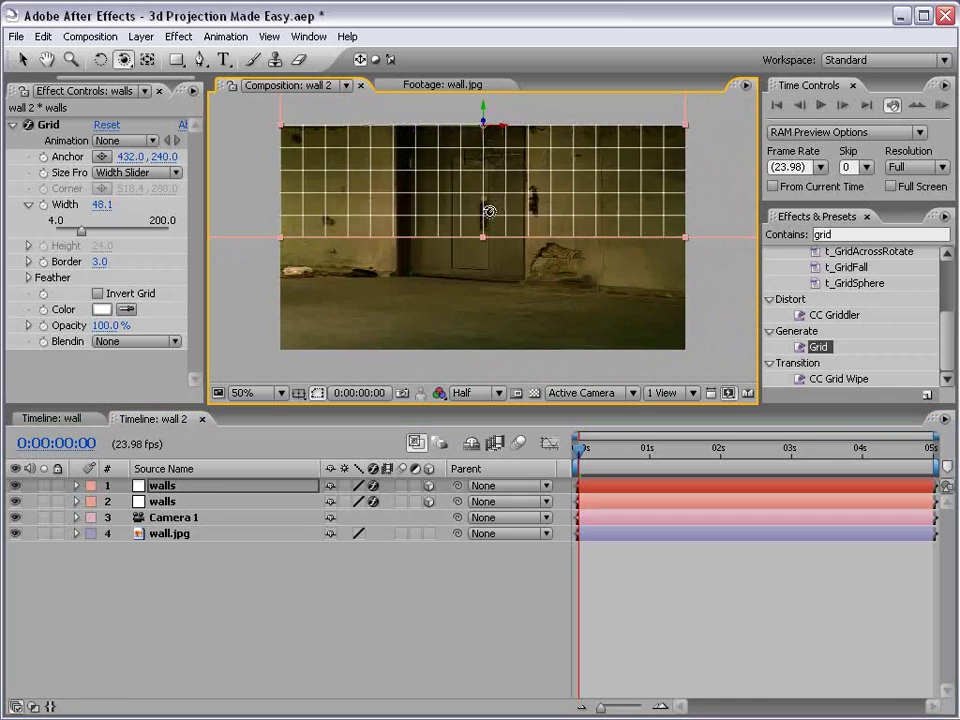
pyautogui.press('v')
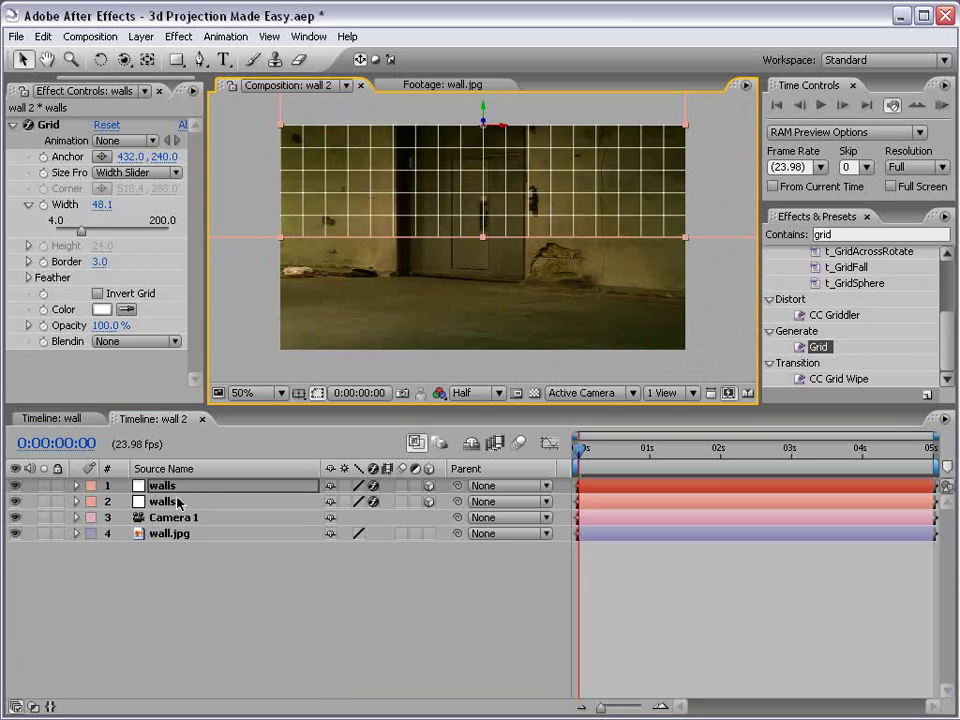
# Move both walls layers down together so the grid floor sits over the floor area of the photo
pyautogui.click(145, 501)
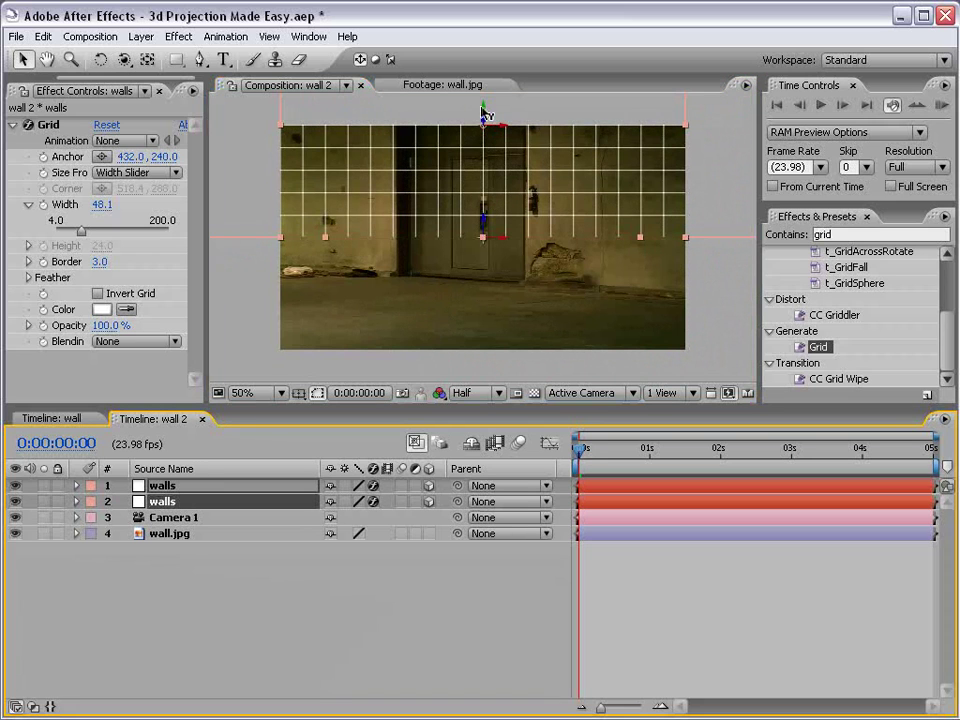
pyautogui.moveTo(482, 113); pyautogui.dragTo(473, 194)
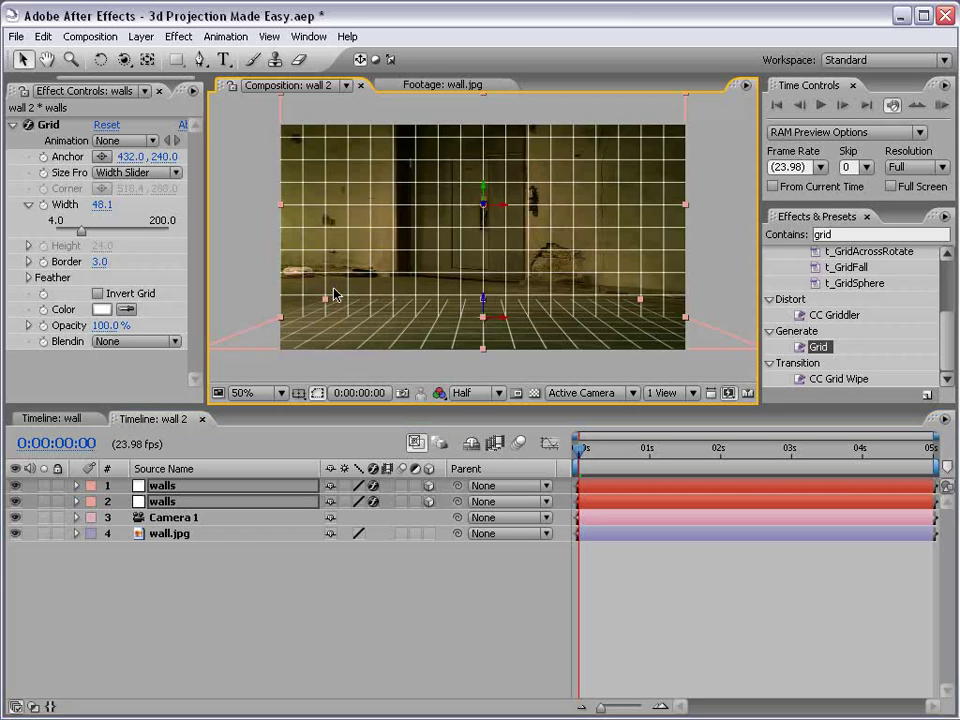
pyautogui.press('c')
pyautogui.moveTo(435, 204); pyautogui.dragTo(497, 270)
pyautogui.press('c')
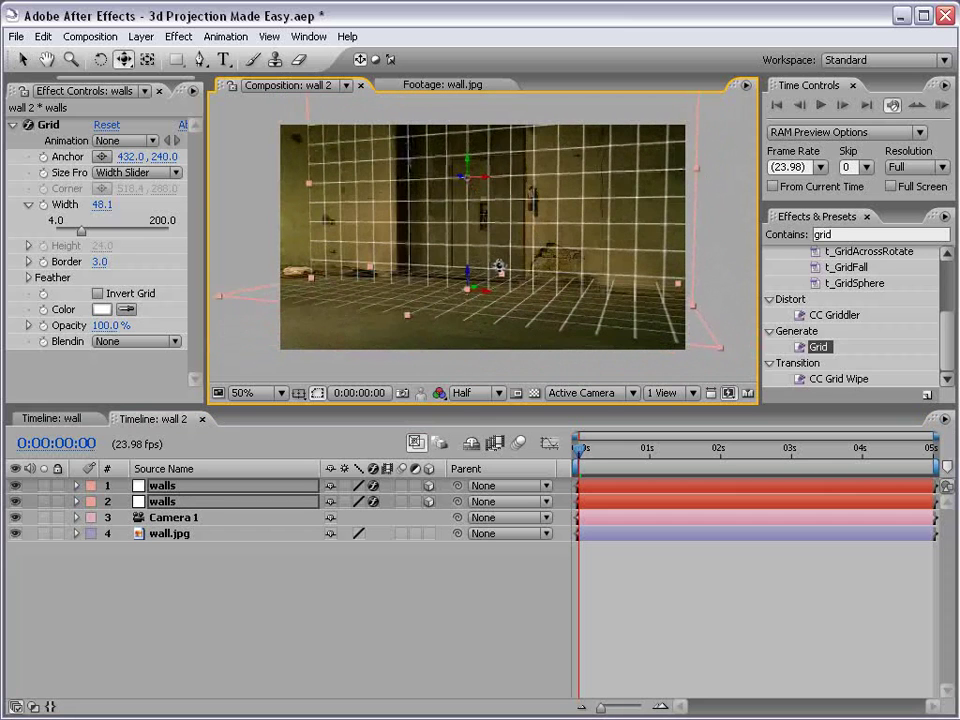
pyautogui.hotkey('ctrl', 'z')
pyautogui.hotkey('ctrl', 'z')
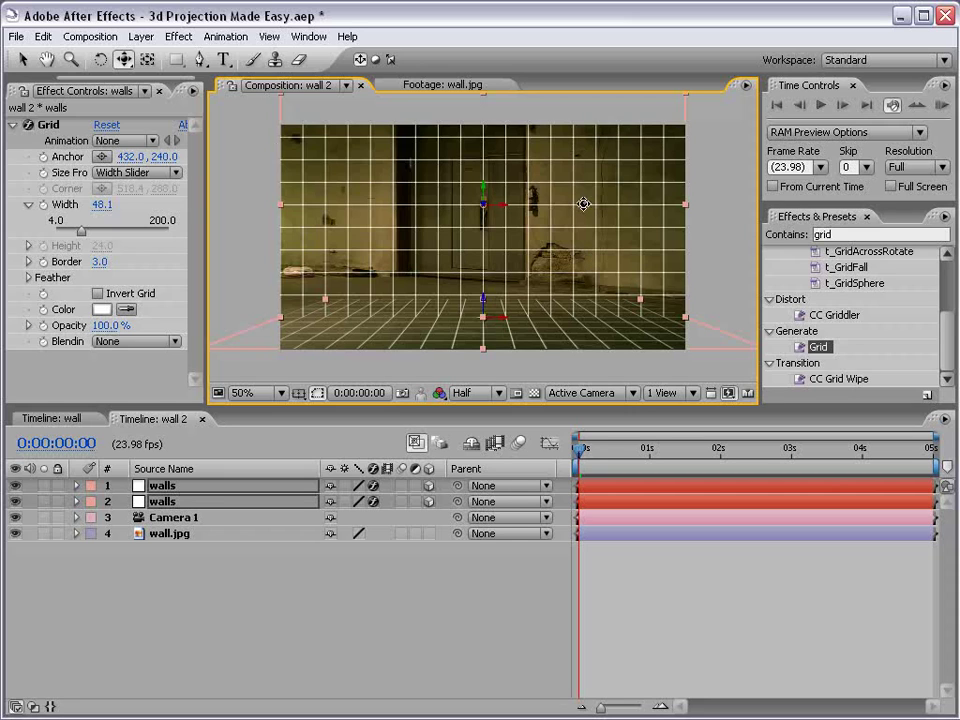
# Move the flat walls layer toward the camera until its back edge meets the bottom of the upright wall grid
pyautogui.press('v')
pyautogui.click(262, 338)
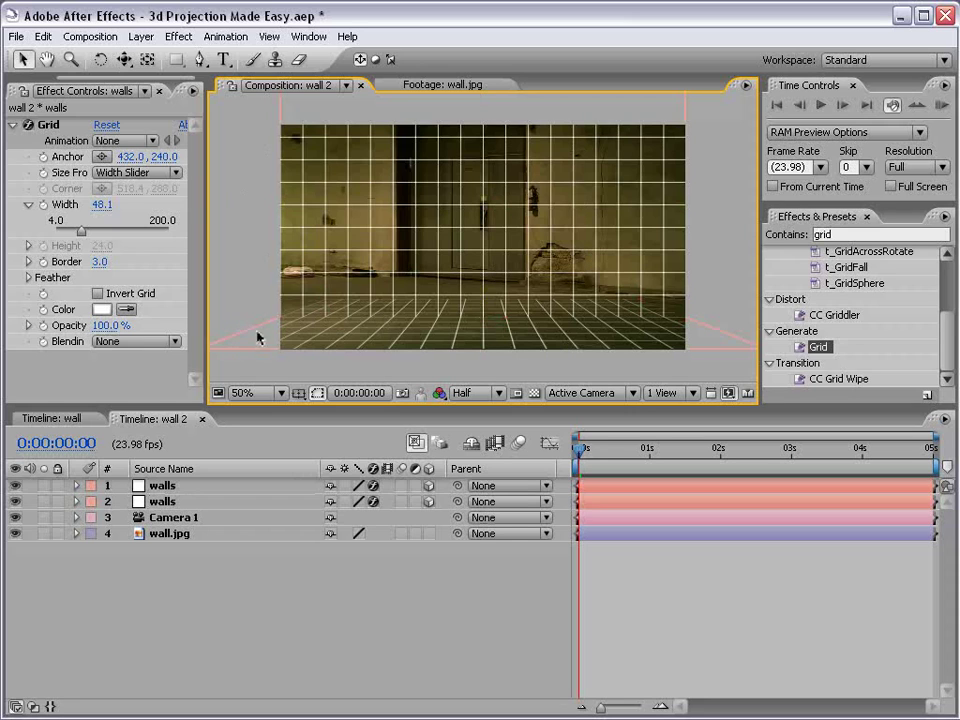
pyautogui.scroll(2, 485, 320)
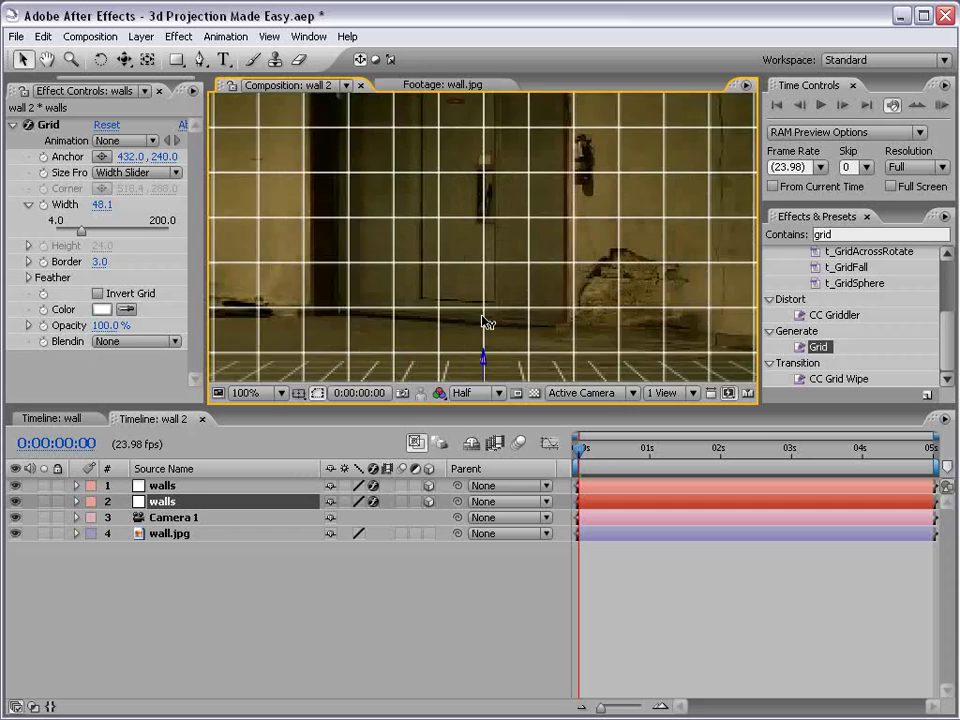
pyautogui.moveTo(488, 321)
pyautogui.mouseDown()
pyautogui.moveTo(488, 296)
pyautogui.moveTo(488, 304)
pyautogui.mouseUp()
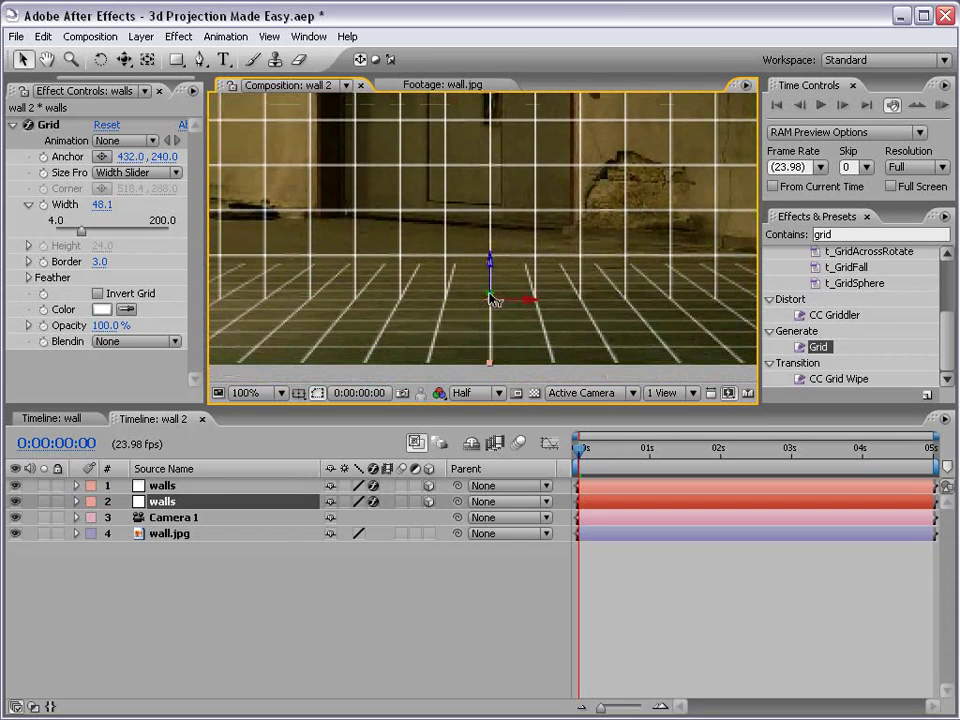
pyautogui.scroll(-1, 490, 300)
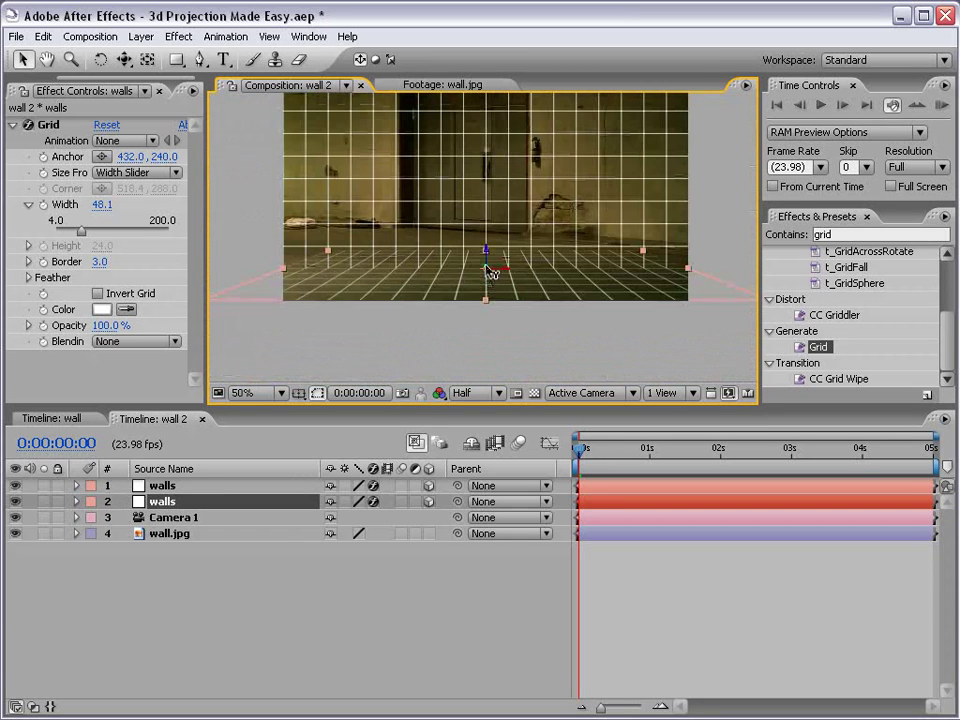
pyautogui.moveTo(490, 272); pyautogui.dragTo(442, 381)
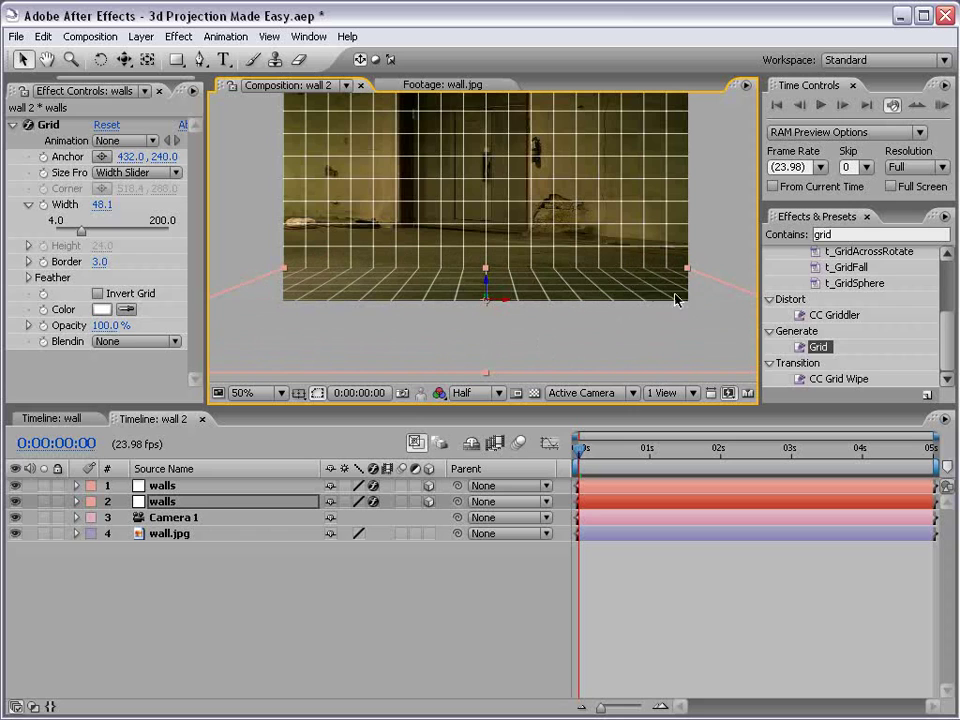
pyautogui.click(643, 561)
pyautogui.moveTo(518, 163); pyautogui.dragTo(518, 209)
pyautogui.click(518, 209)
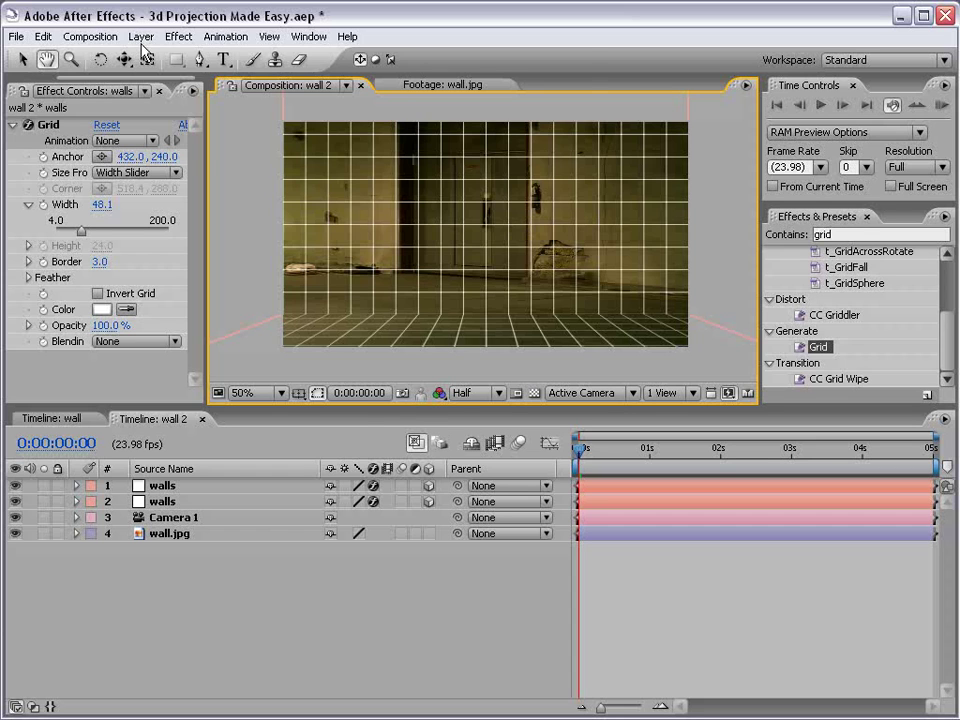
# Add a point light named Light 1 with 100% intensity, Casts Shadows enabled, and 100% shadow darkness
pyautogui.click(141, 36)
pyautogui.moveTo(152, 56)
pyautogui.click(418, 89)
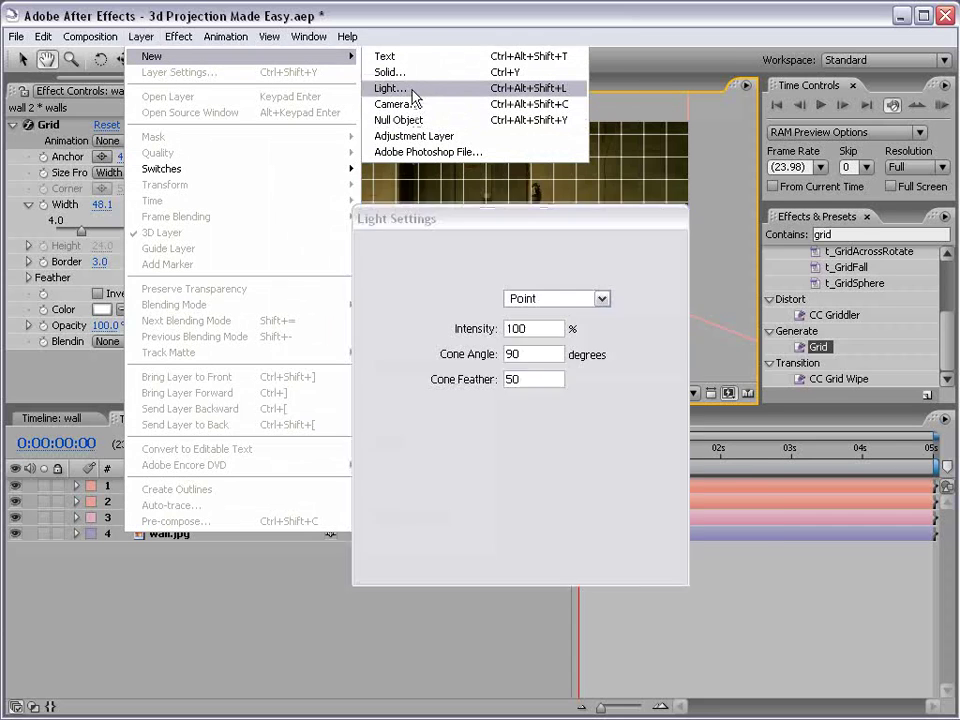
pyautogui.click(431, 270)
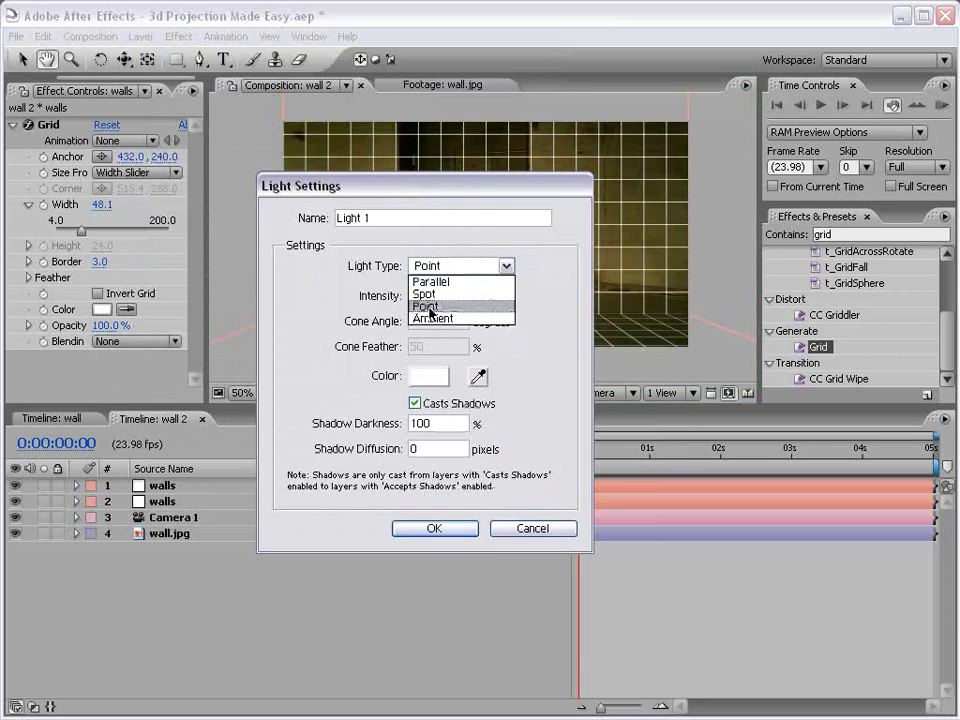
pyautogui.click(428, 307)
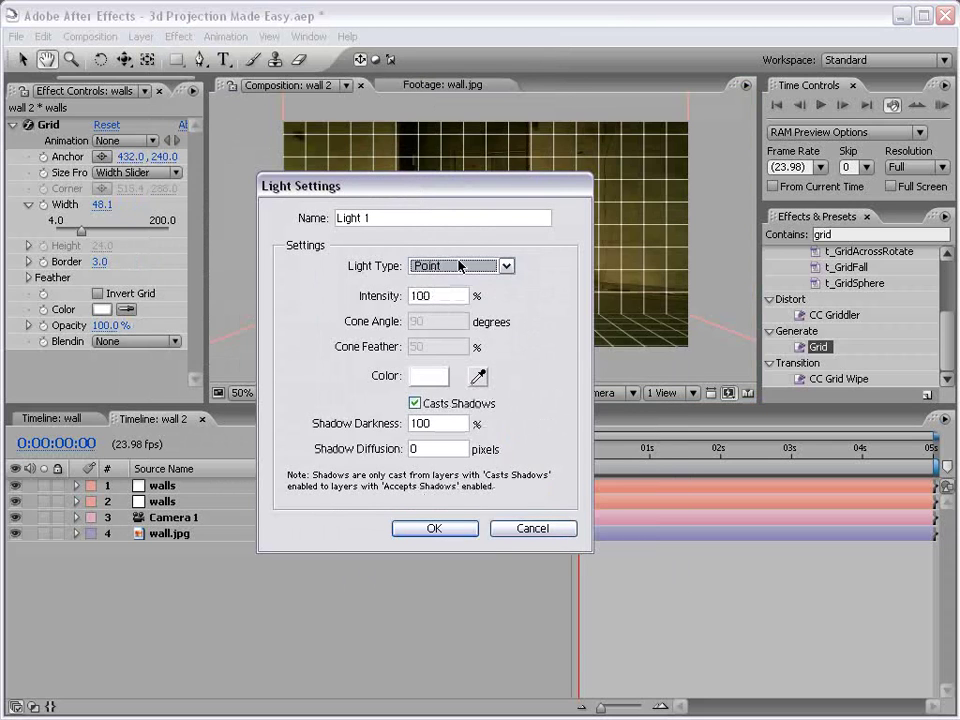
pyautogui.click(429, 267)
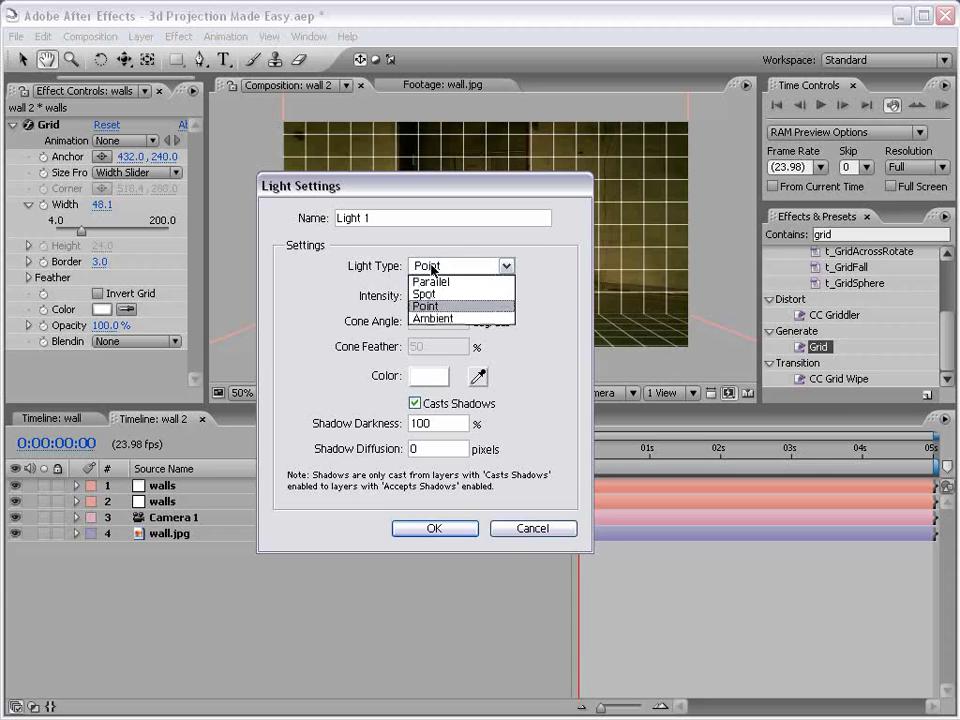
pyautogui.click(463, 189)
pyautogui.moveTo(463, 189); pyautogui.dragTo(452, 185)
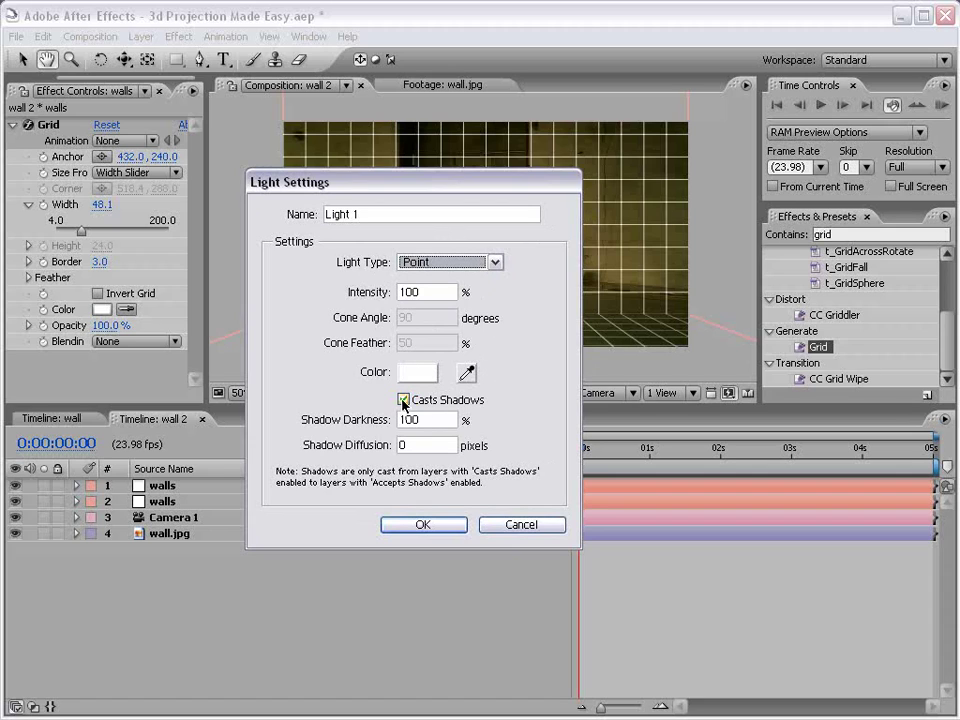
pyautogui.click(402, 420)
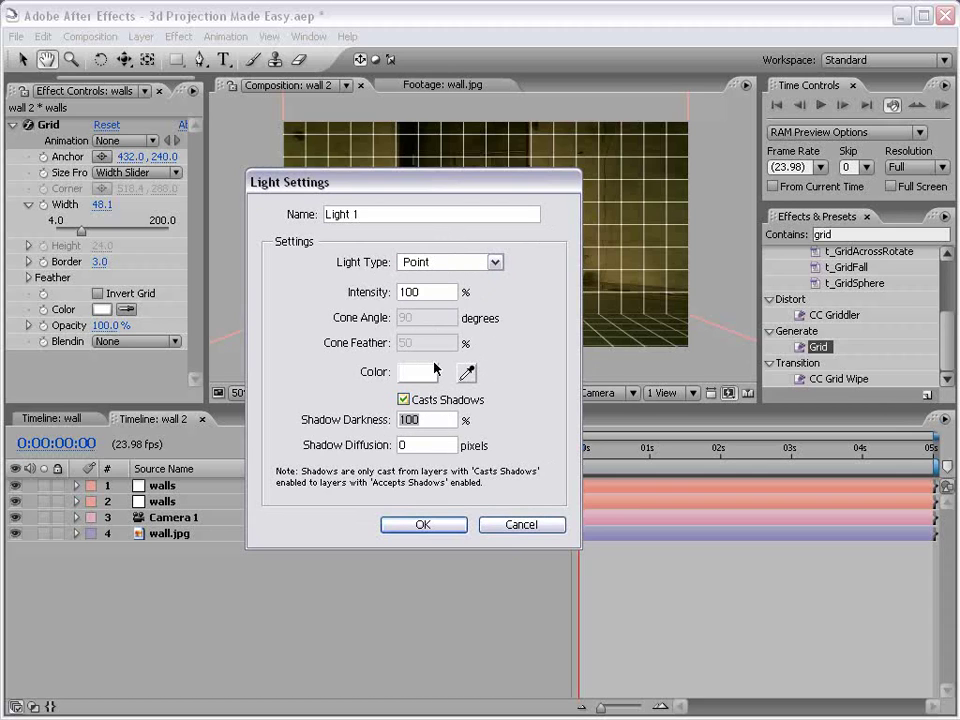
pyautogui.click(423, 525)
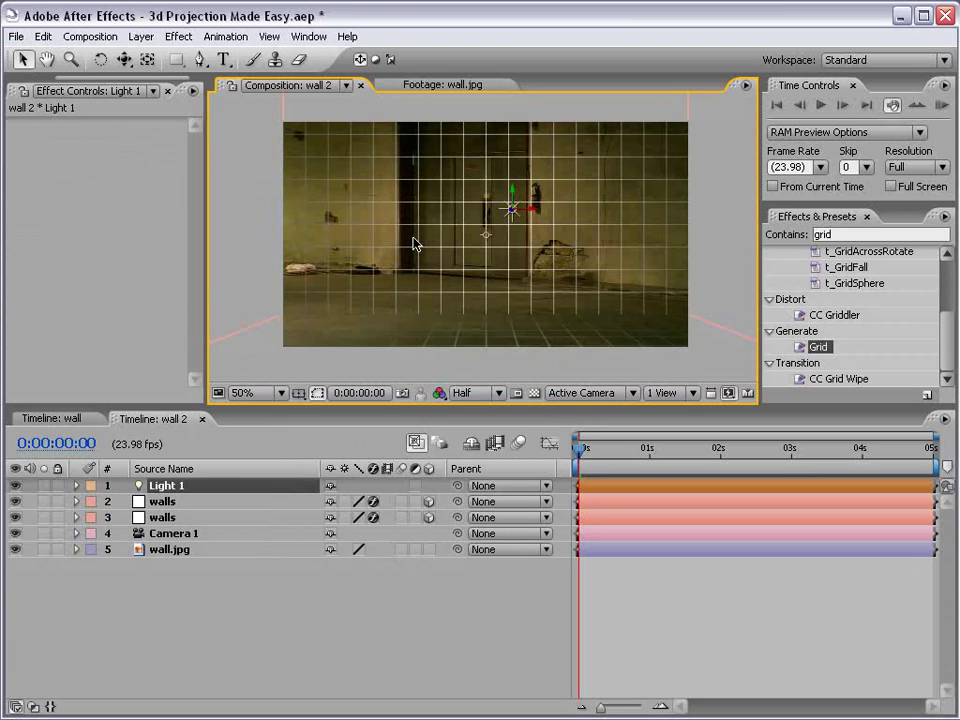
pyautogui.press('c')
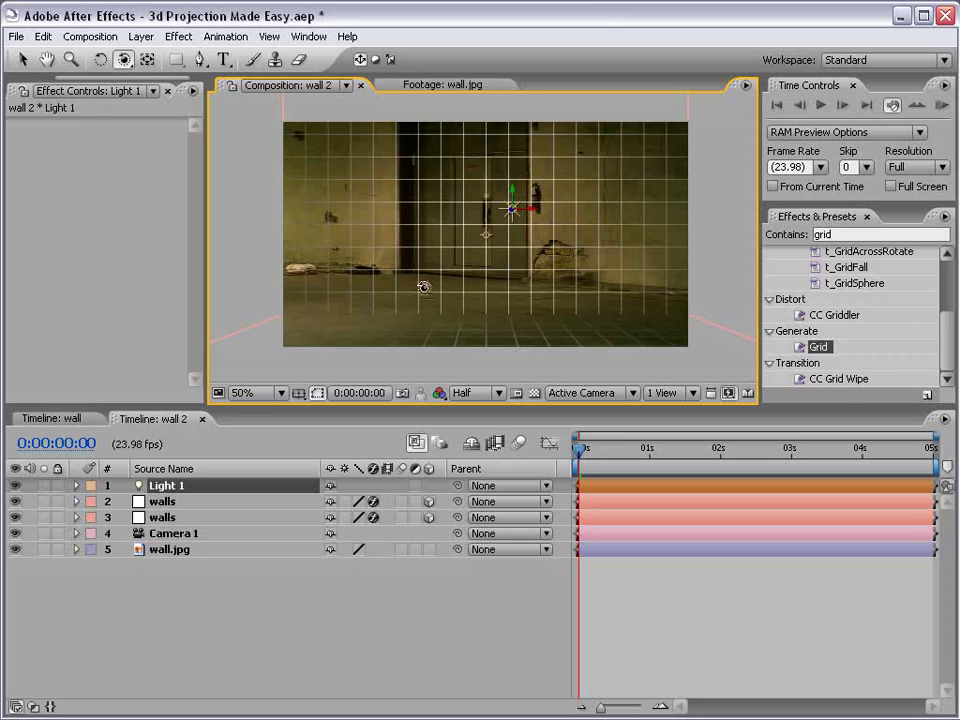
pyautogui.click(176, 585)
pyautogui.click(190, 486)
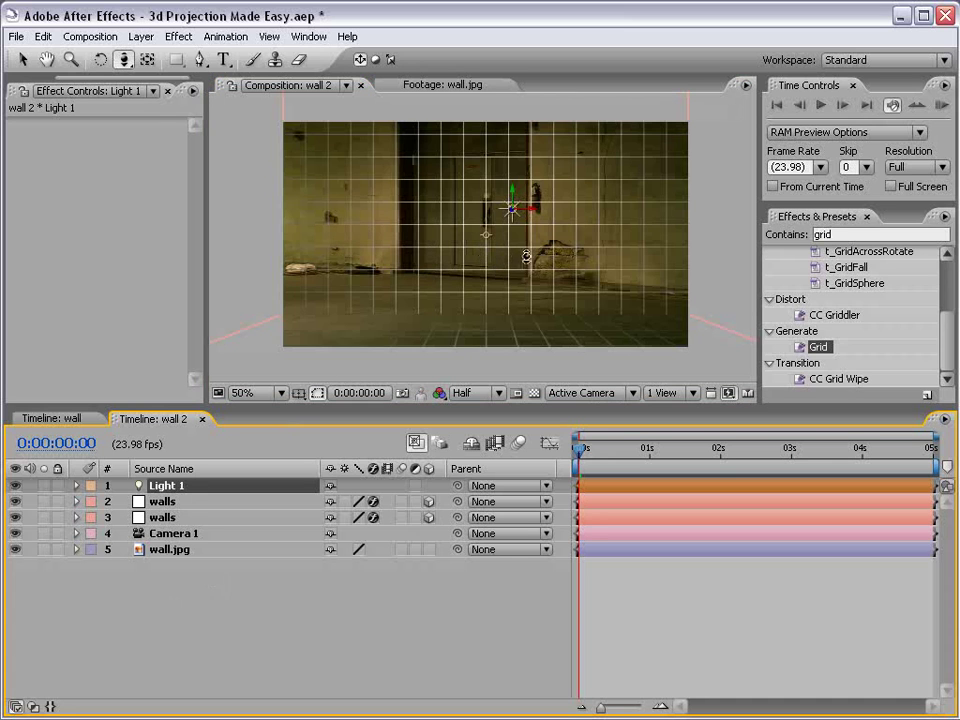
pyautogui.moveTo(525, 255); pyautogui.dragTo(513, 302)
pyautogui.click(315, 626)
pyautogui.press('v')
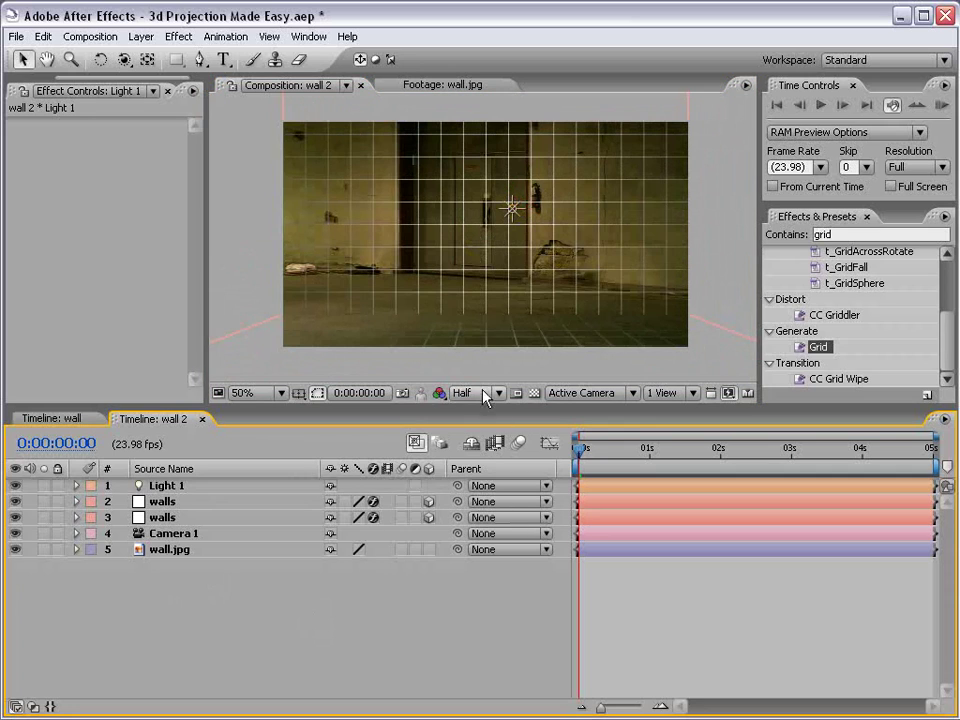
pyautogui.click(213, 549)
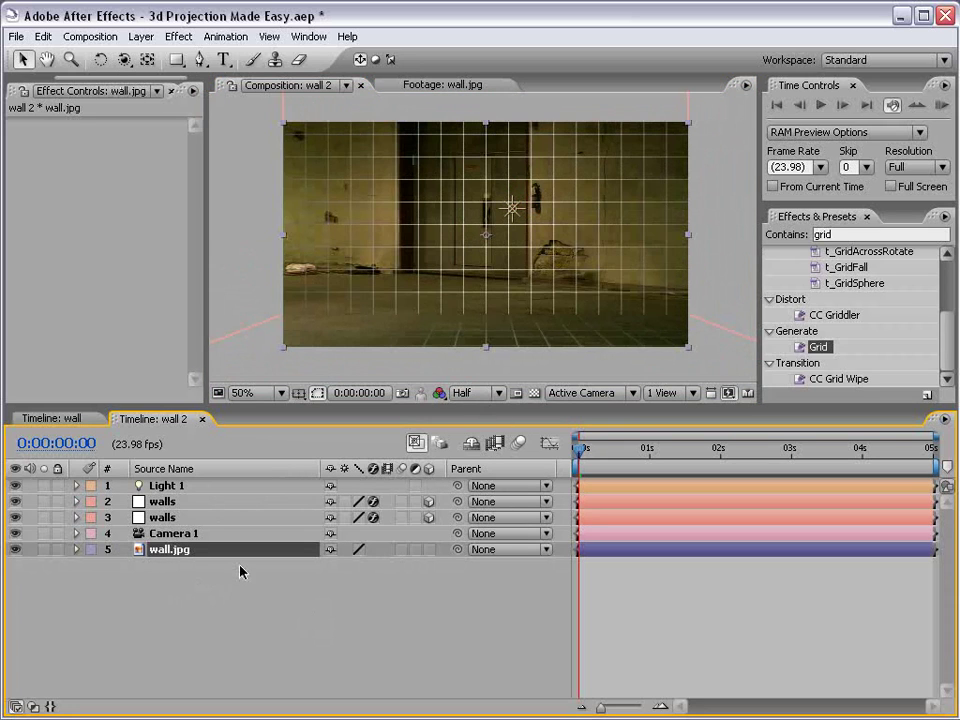
pyautogui.press('c')
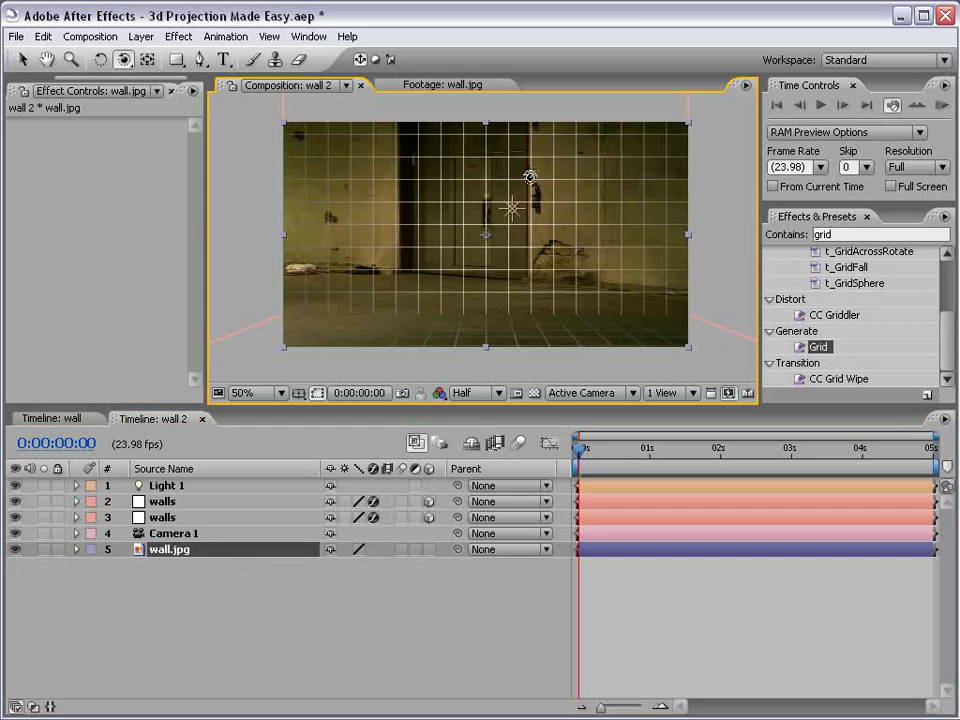
pyautogui.moveTo(579, 206); pyautogui.dragTo(483, 225)
pyautogui.hotkey('ctrl', 'z')
# Duplicate the wall.jpg photo layer
pyautogui.click(168, 574)
pyautogui.click(166, 550)
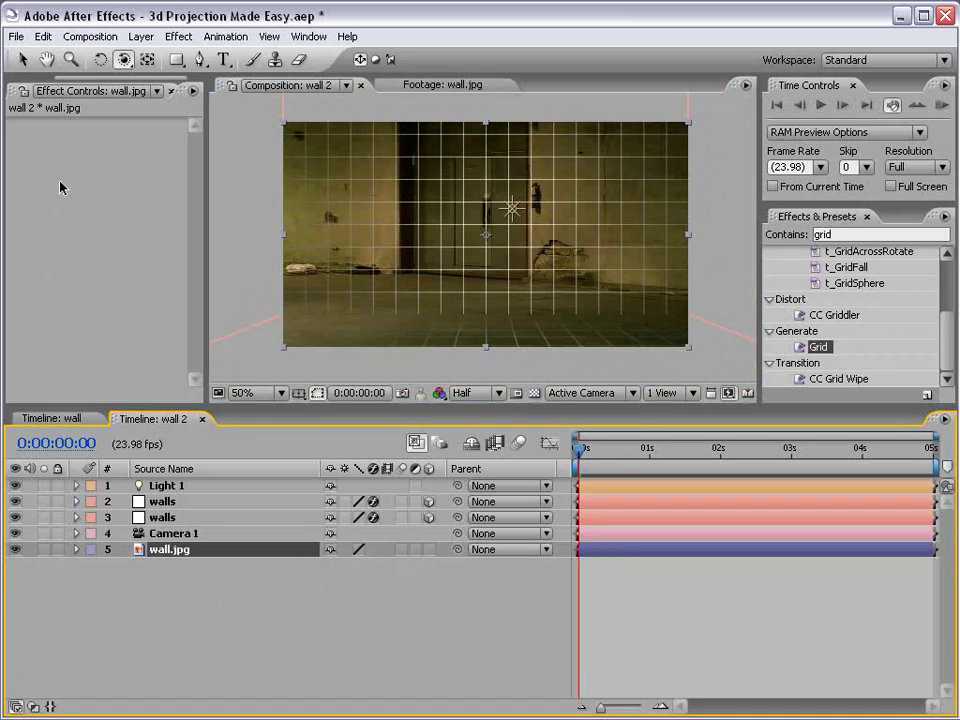
pyautogui.click(43, 36)
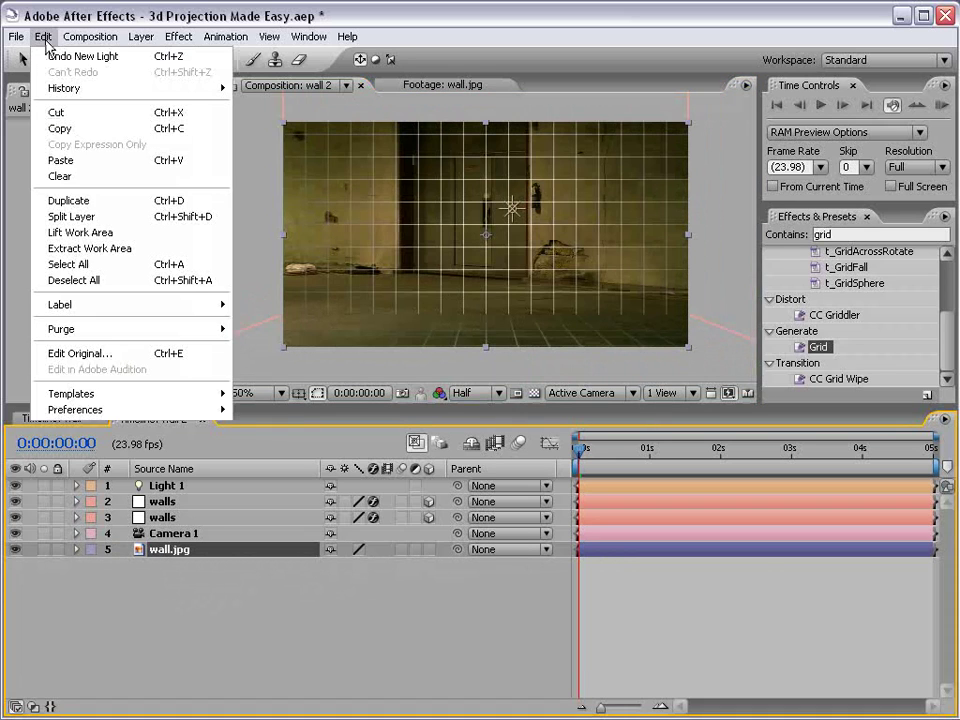
pyautogui.click(117, 200)
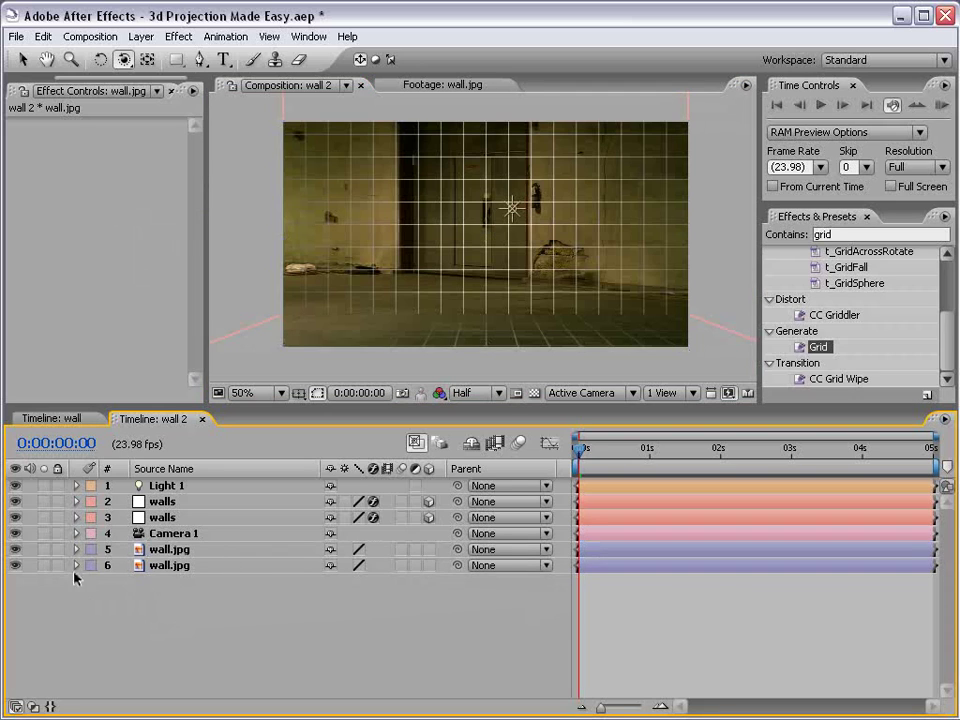
# Rename the lower wall.jpg copy as Reference and the upper copy as Projected
pyautogui.click(163, 566)
pyautogui.press('Return')
pyautogui.write('R')
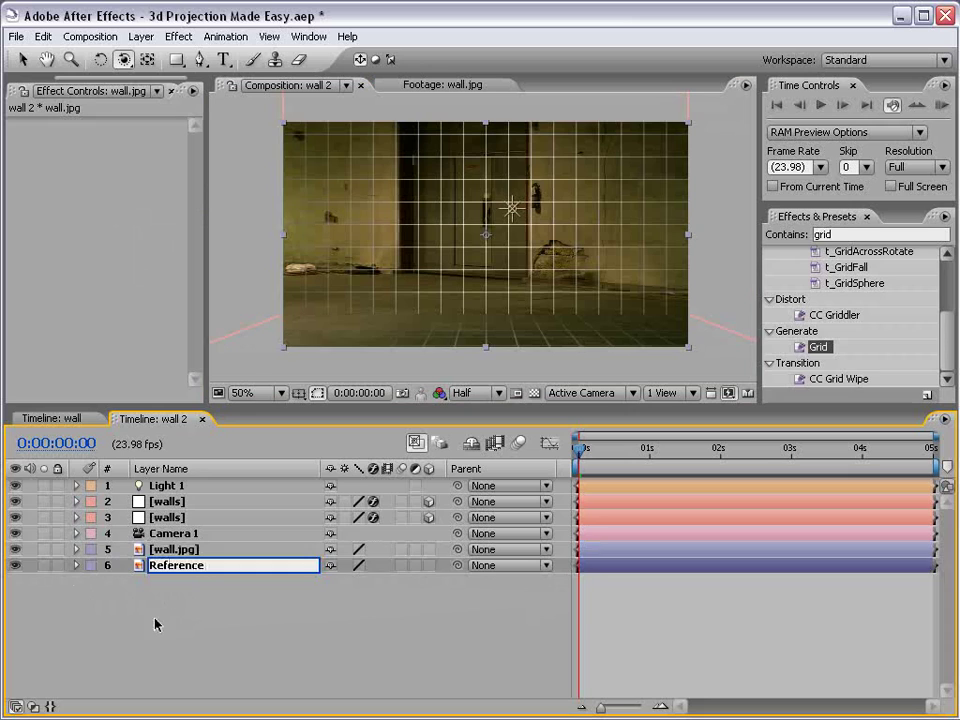
pyautogui.write('eference')
pyautogui.click(178, 550)
pyautogui.press('Return')
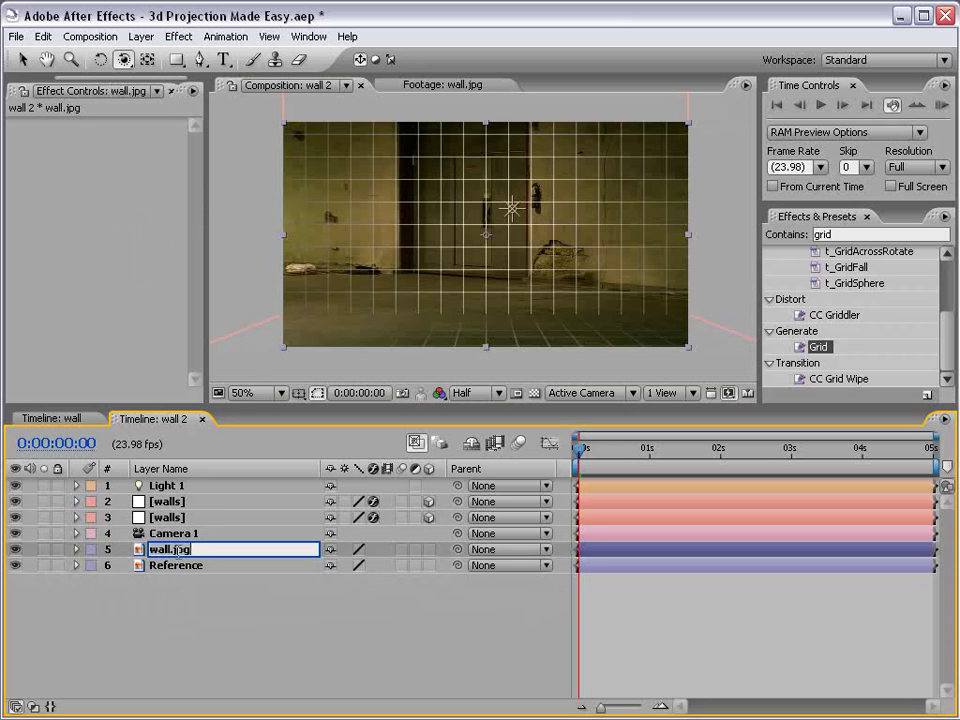
pyautogui.write('Projected')
pyautogui.click(184, 595)
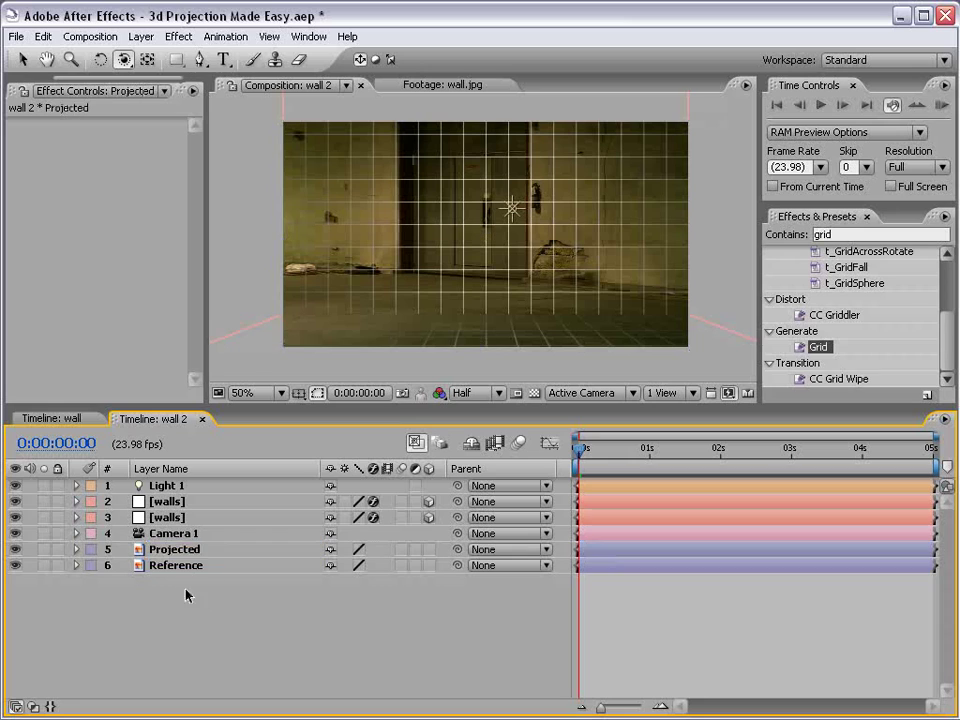
# Make the Projected layer 3D and scale it uniformly to 38%
pyautogui.click(177, 550)
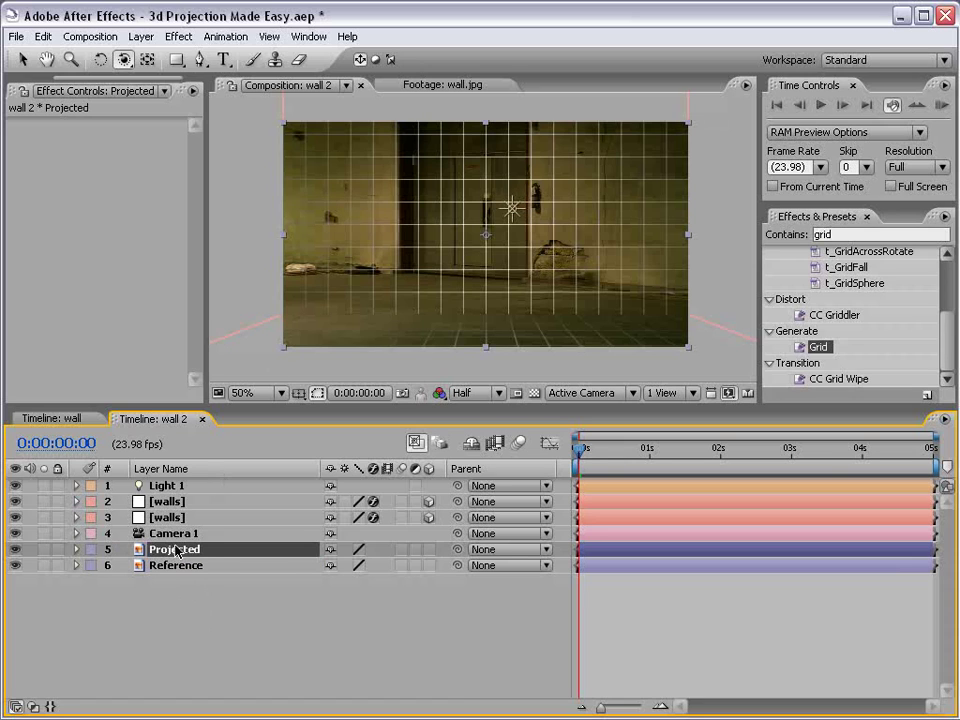
pyautogui.click(429, 550)
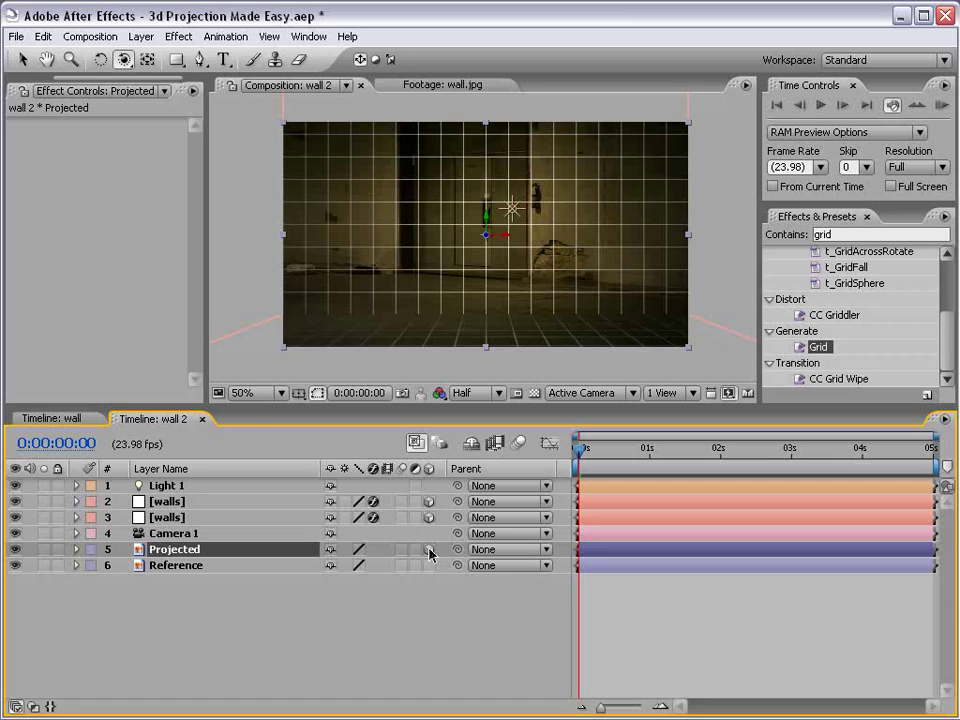
pyautogui.press('s')
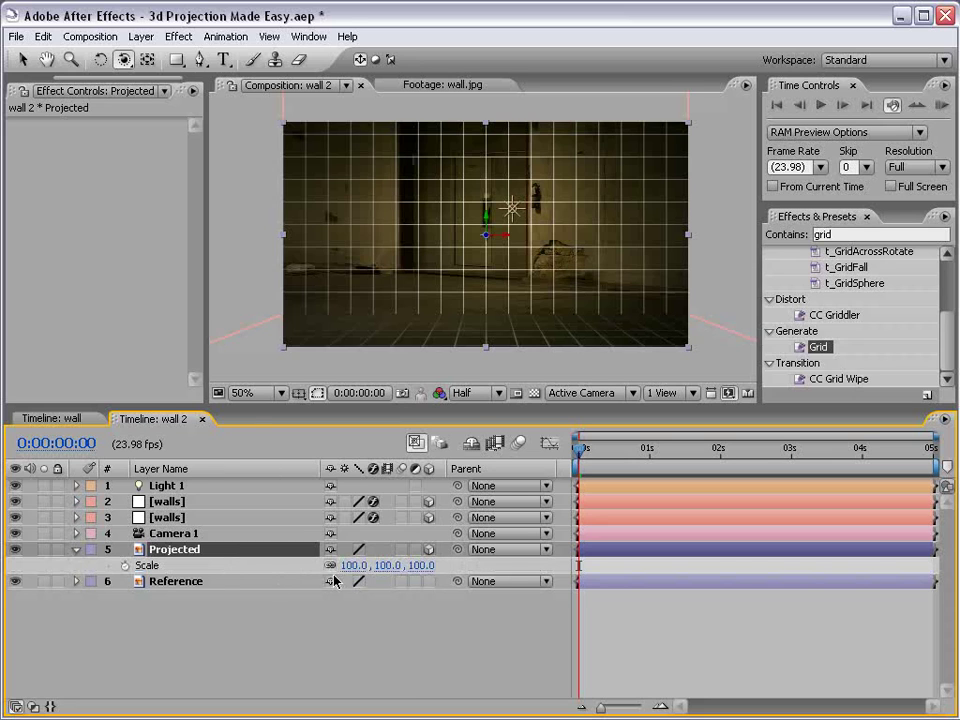
pyautogui.moveTo(387, 566); pyautogui.dragTo(325, 566)
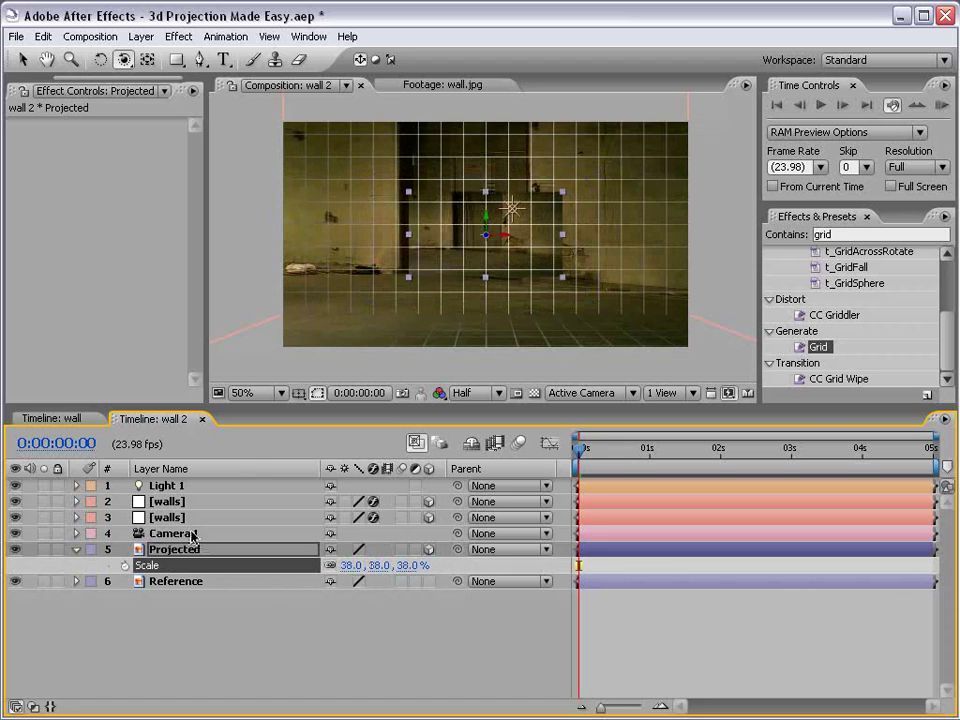
# Reveal the Position properties of Camera 1, the Projected layer and Light 1, and enlarge the timeline area slightly
pyautogui.click(130, 533)
pyautogui.click(76, 533)
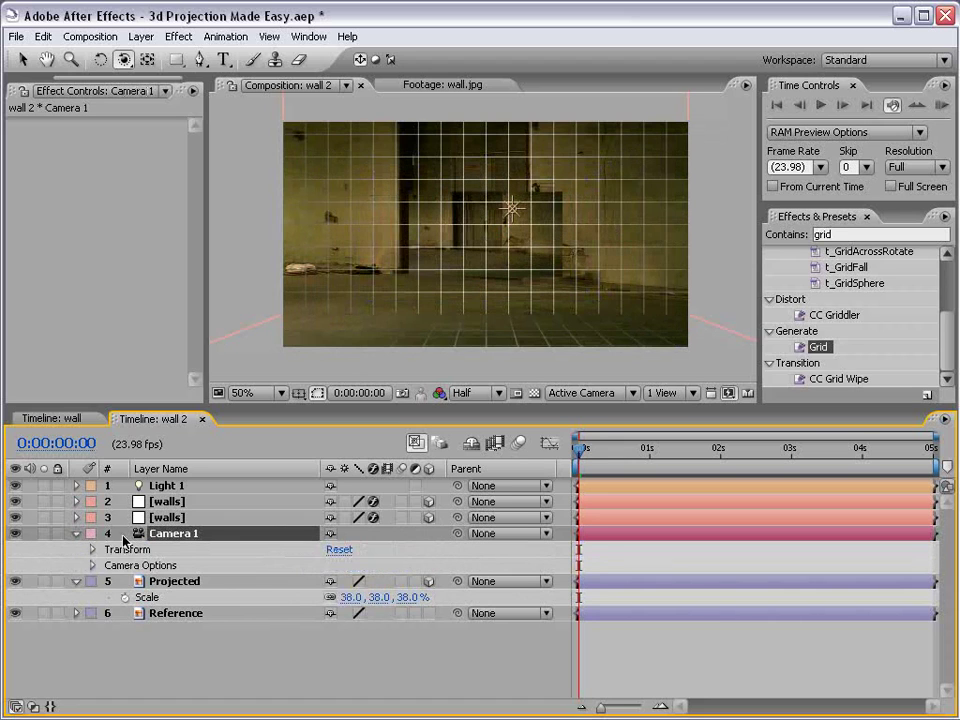
pyautogui.press('p')
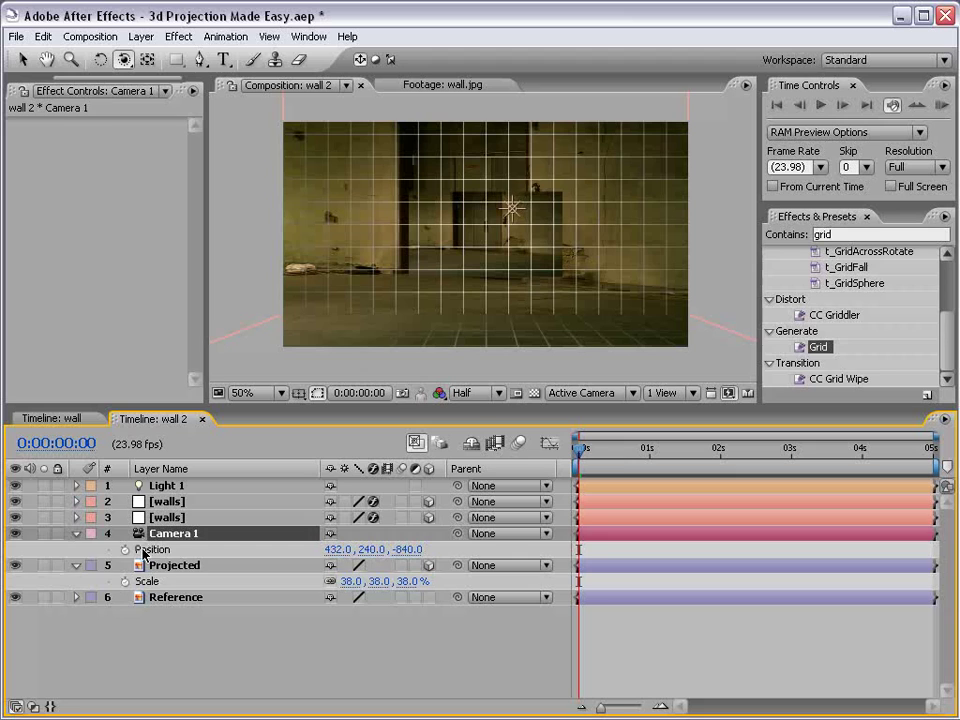
pyautogui.click(172, 566)
pyautogui.press('p')
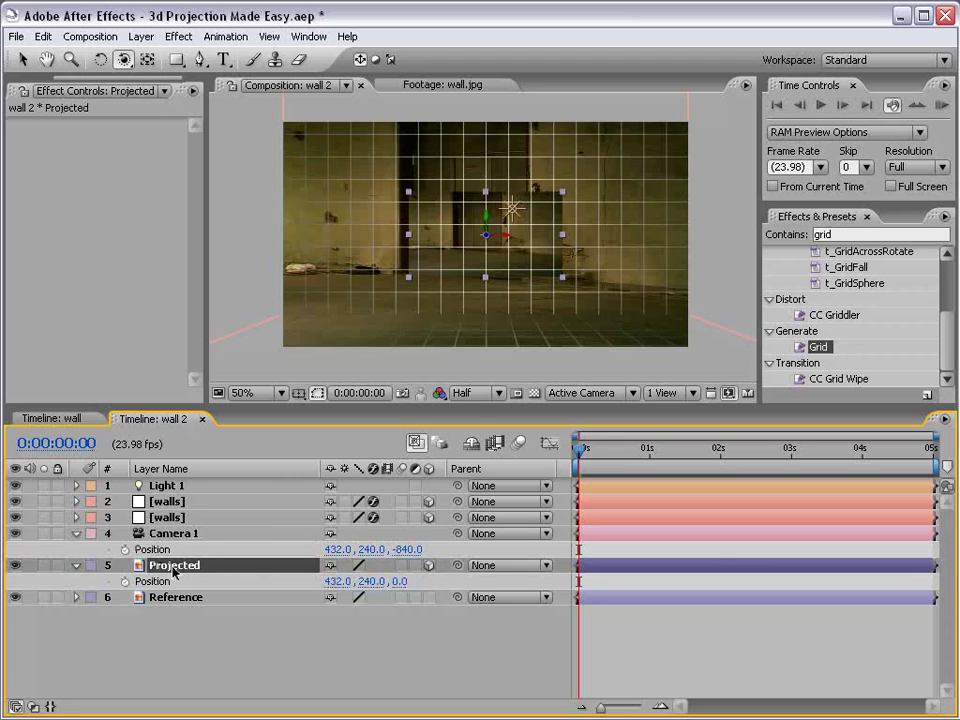
pyautogui.click(168, 486)
pyautogui.press('p')
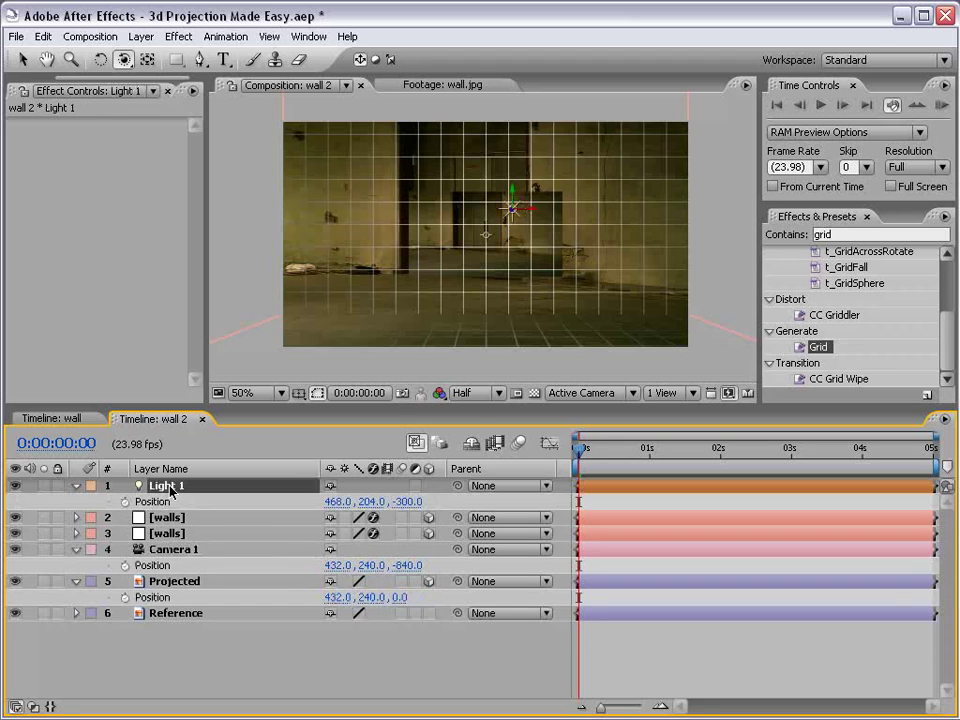
pyautogui.moveTo(190, 408); pyautogui.dragTo(186, 392)
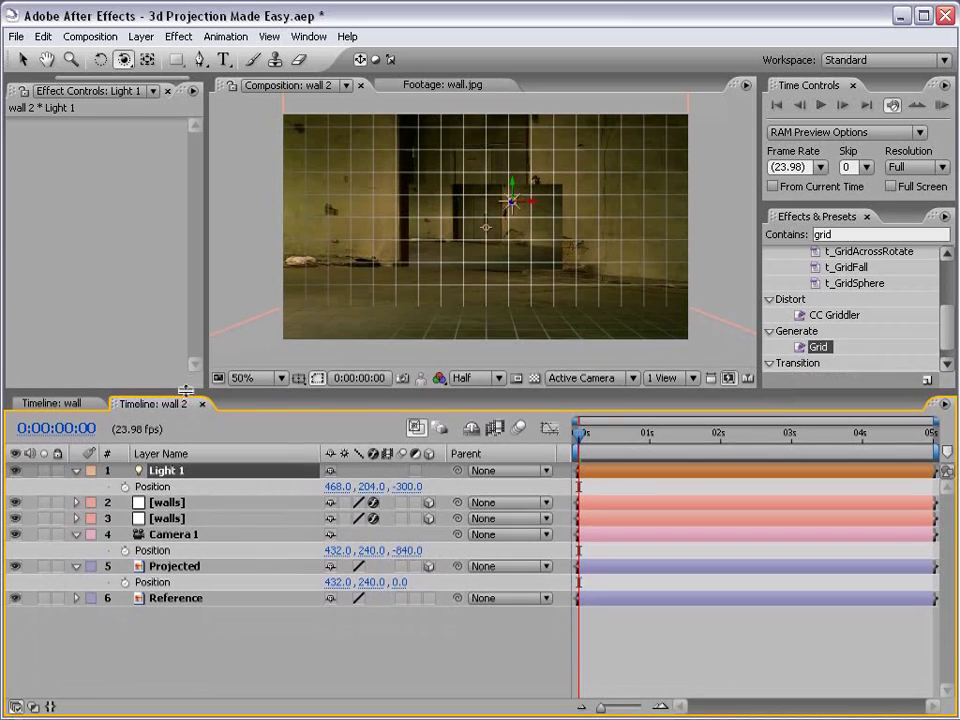
# Copy Camera 1's position onto Light 1 so both sit at 432, 240, -840
pyautogui.click(140, 550)
pyautogui.click(43, 36)
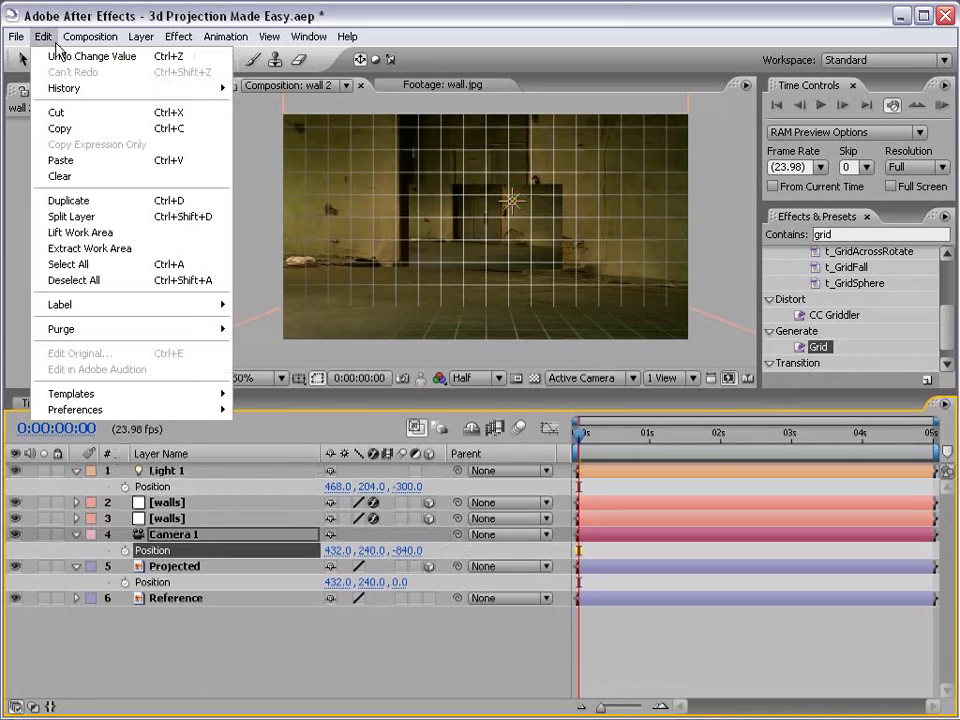
pyautogui.click(104, 132)
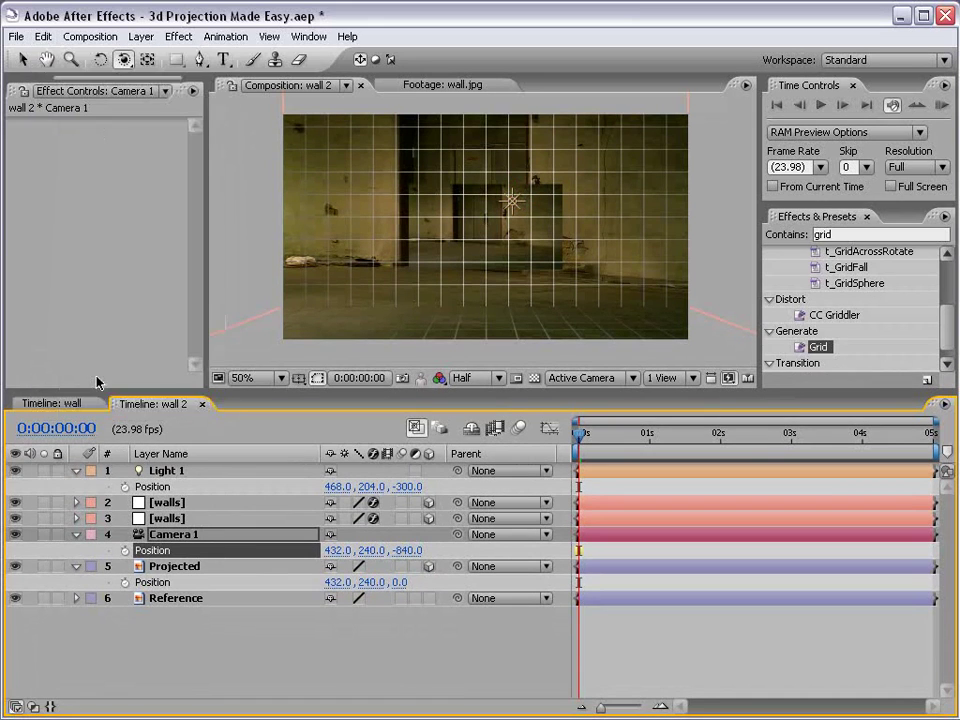
pyautogui.click(152, 486)
pyautogui.click(42, 37)
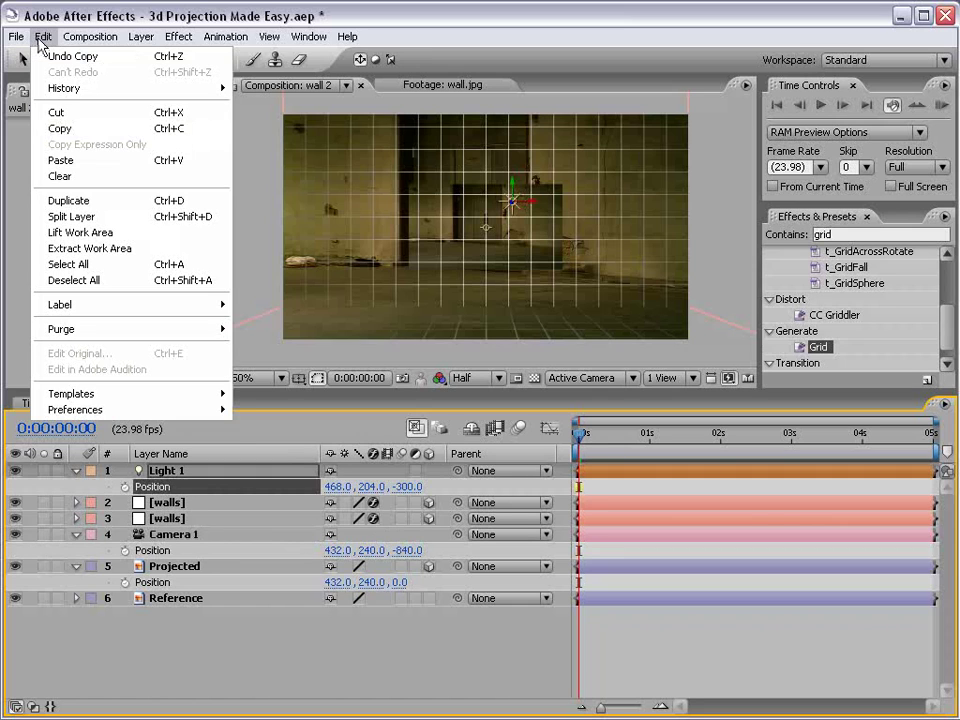
pyautogui.click(118, 160)
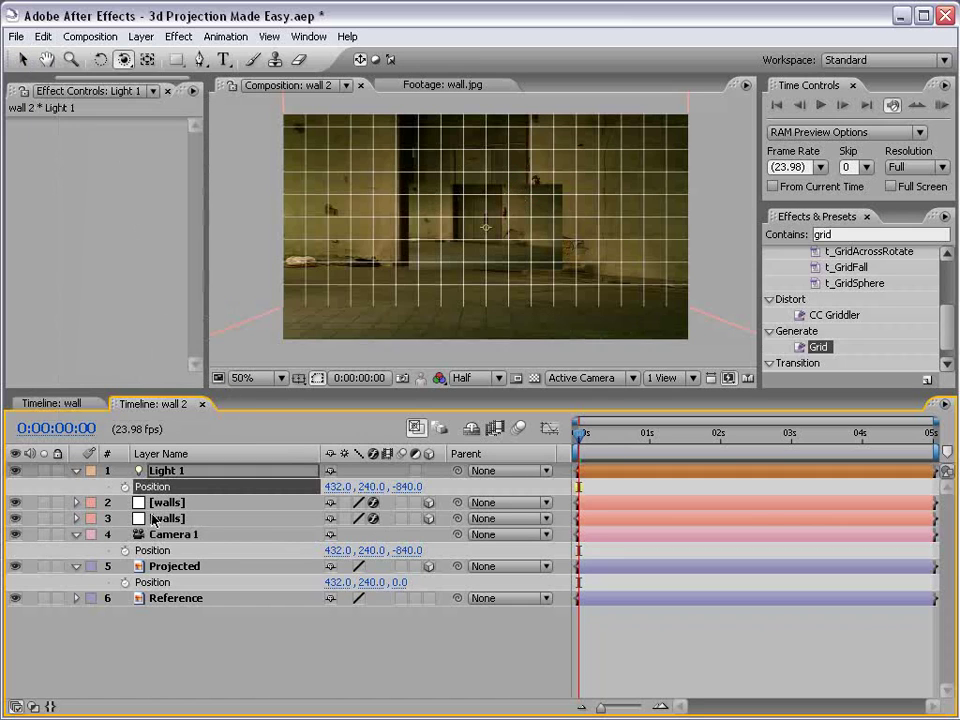
# Paste the copied camera position onto the Projected layer, placing it at 432, 240, -840
pyautogui.click(145, 567)
pyautogui.click(152, 582)
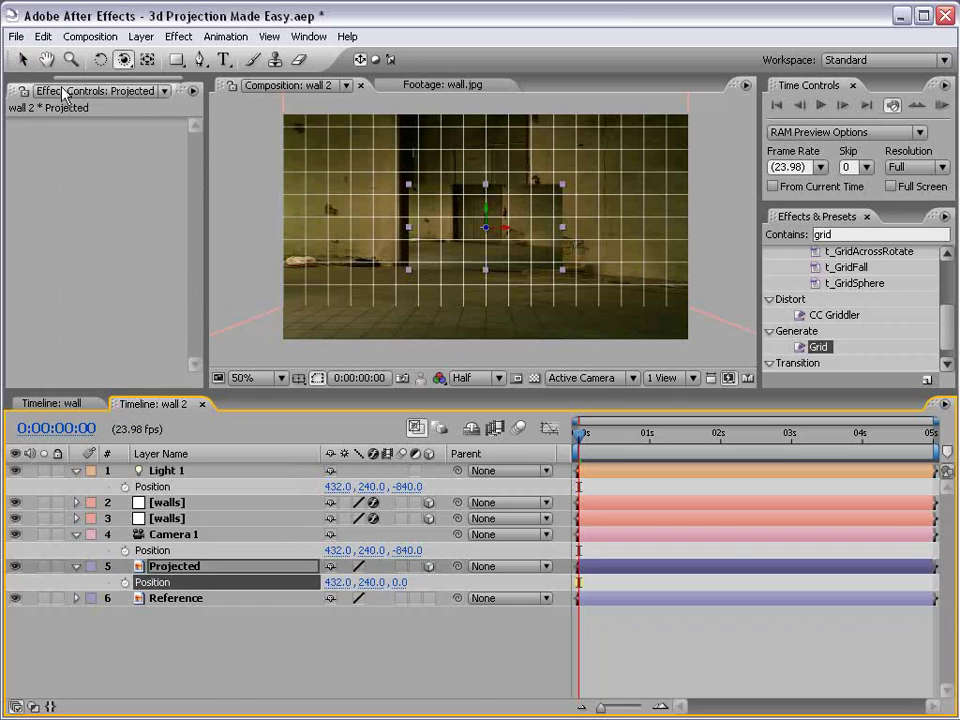
pyautogui.click(43, 37)
pyautogui.click(70, 166)
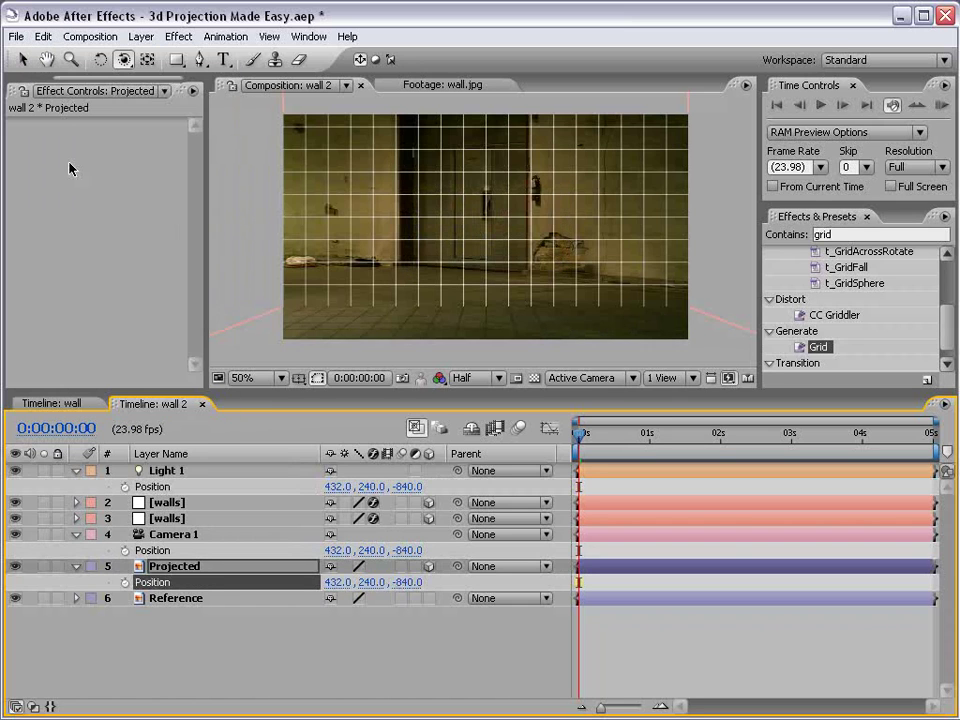
# Examine the scene from the Top view, close up where the camera, light and Projected layer coincide
pyautogui.click(620, 381)
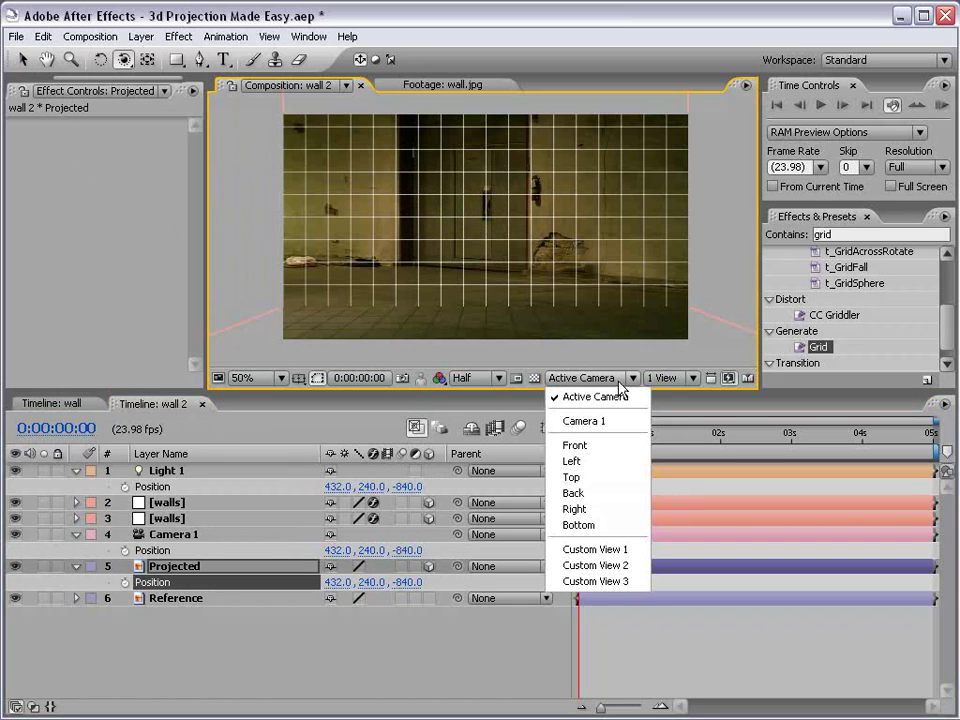
pyautogui.click(588, 479)
pyautogui.scroll(-4, 521, 304)
pyautogui.moveTo(521, 304); pyautogui.dragTo(518, 259)
pyautogui.scroll(1, 450, 291)
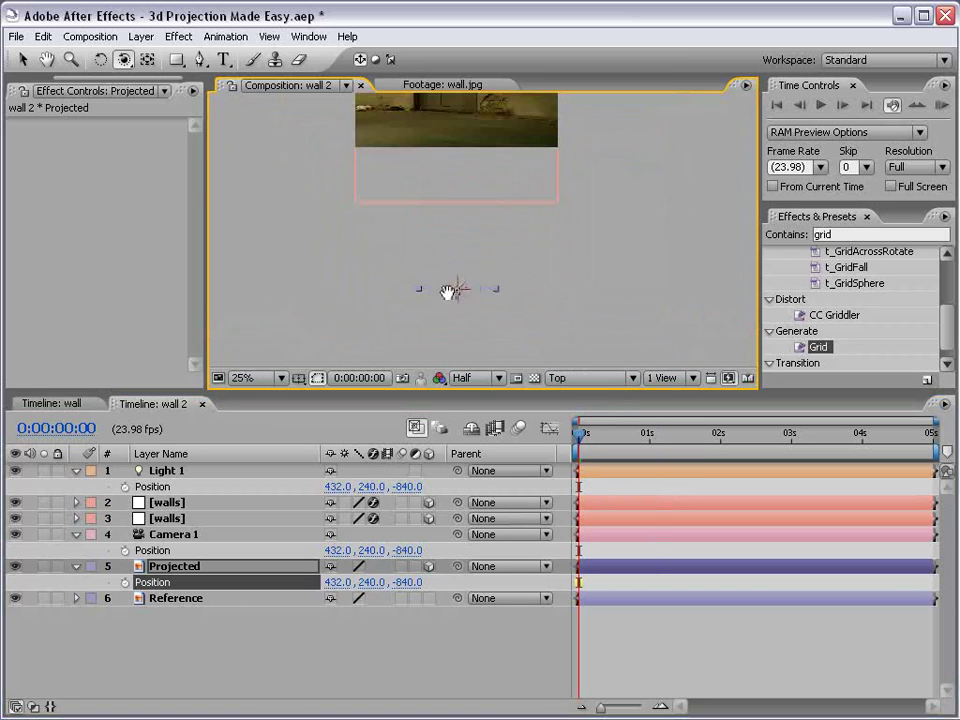
pyautogui.scroll(3, 489, 221)
pyautogui.scroll(1, 511, 248)
pyautogui.press('v')
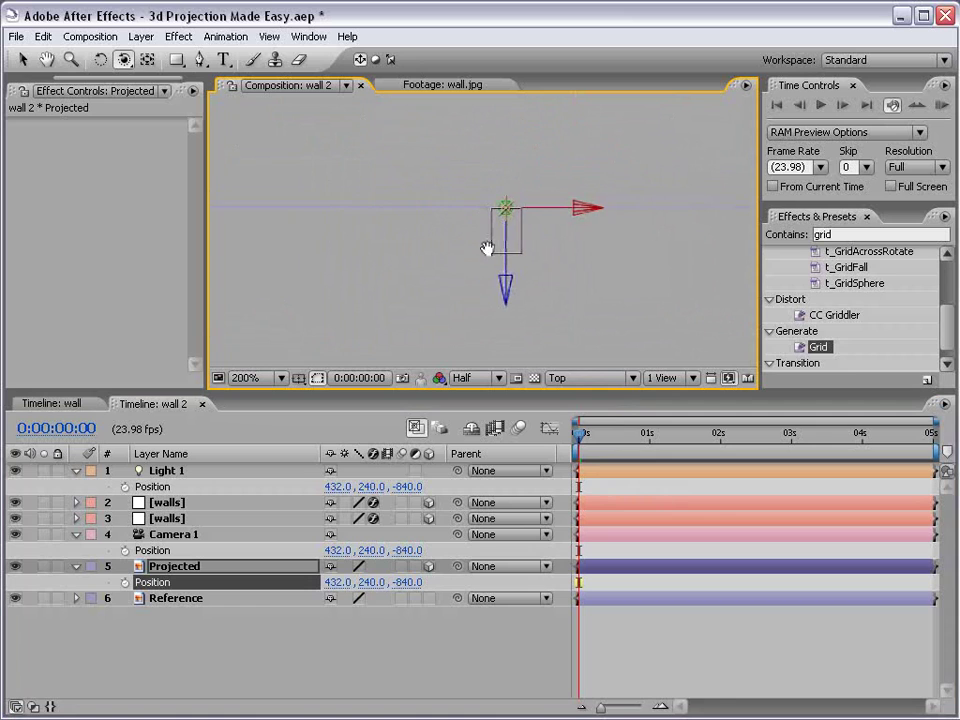
pyautogui.click(253, 658)
# Change the Projected layer's label color to red so its outline stands out in the Top view
pyautogui.click(185, 567)
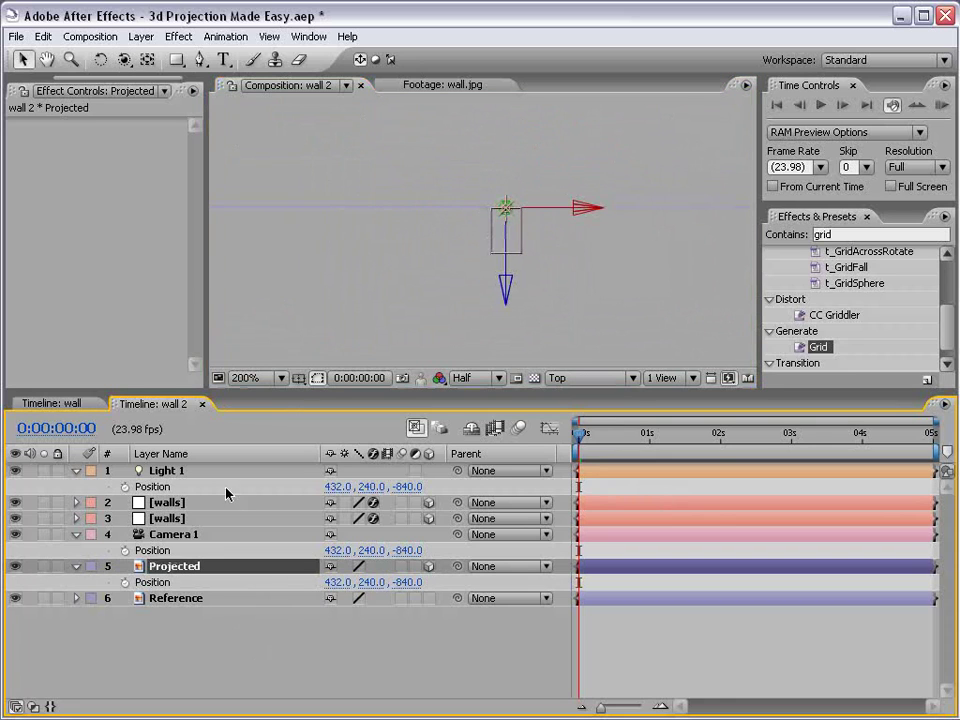
pyautogui.scroll(-2, 484, 232)
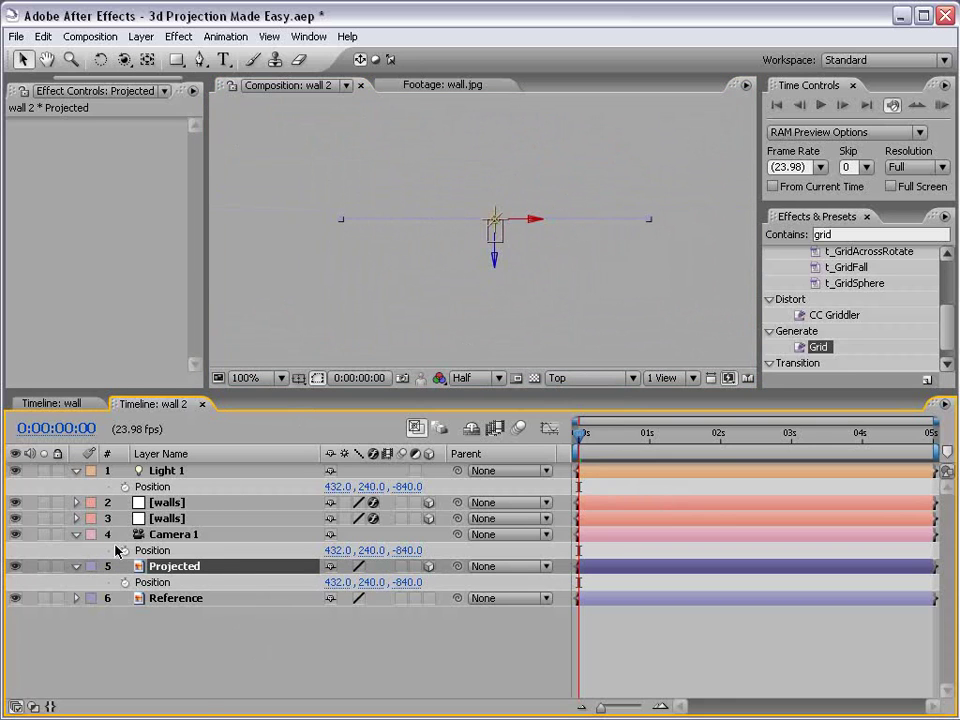
pyautogui.click(93, 567)
pyautogui.click(131, 637)
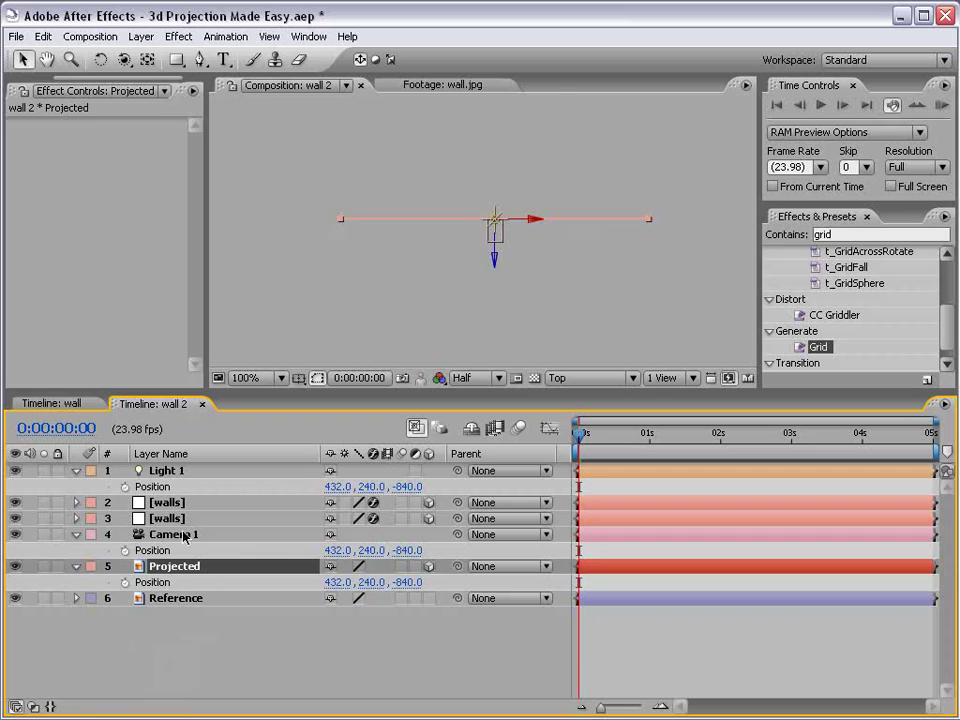
# Examine the placement of Camera 1 and Light 1 relative to the Projected layer in the Top view
pyautogui.click(250, 534)
pyautogui.press('h')
pyautogui.moveTo(506, 212); pyautogui.dragTo(494, 322)
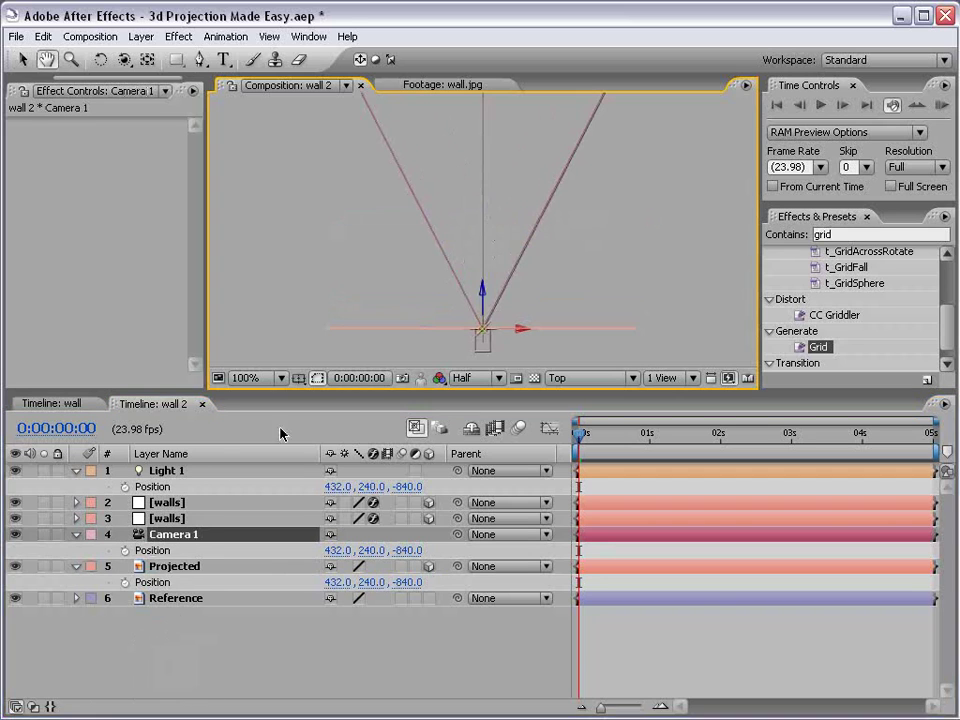
pyautogui.click(166, 470)
pyautogui.scroll(1, 495, 270)
pyautogui.moveTo(495, 270); pyautogui.dragTo(508, 281)
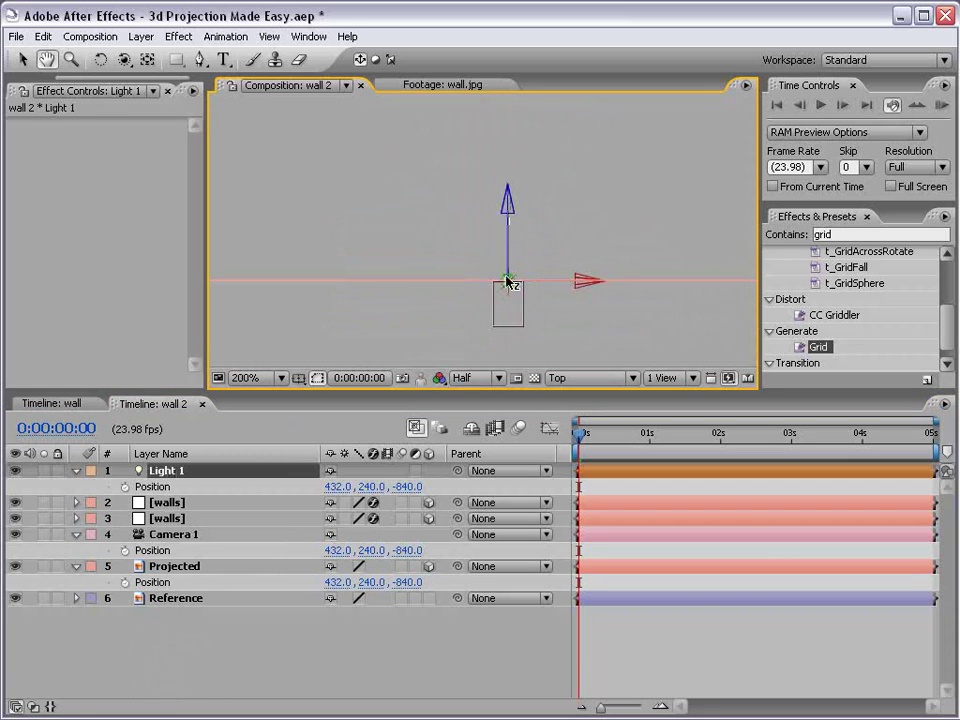
pyautogui.scroll(-1, 520, 283)
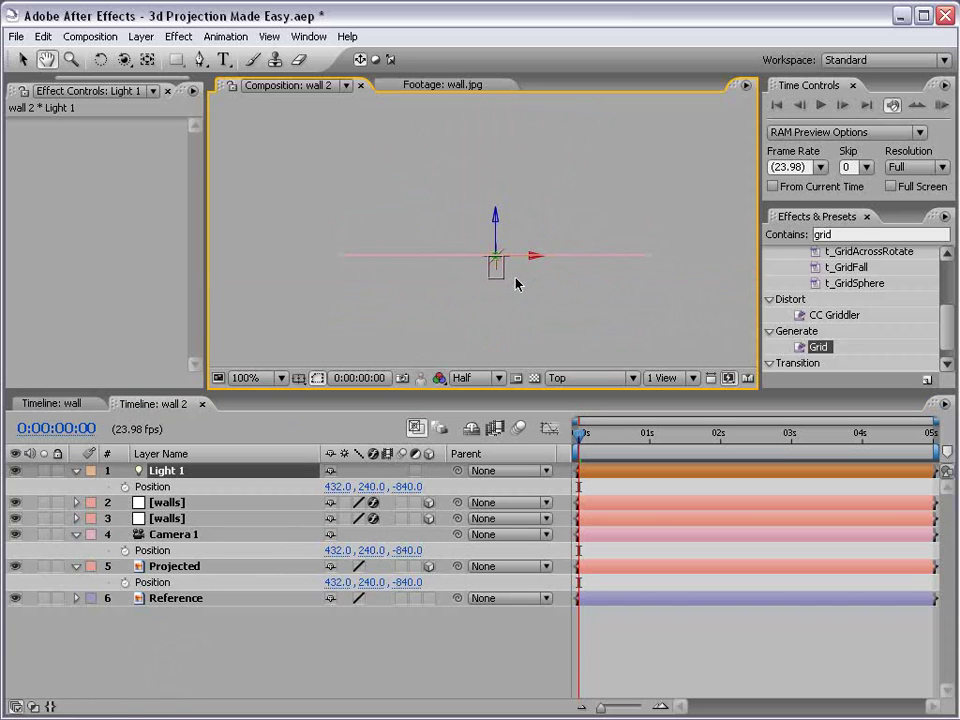
# Examine the composition through the Active Camera view
pyautogui.click(606, 379)
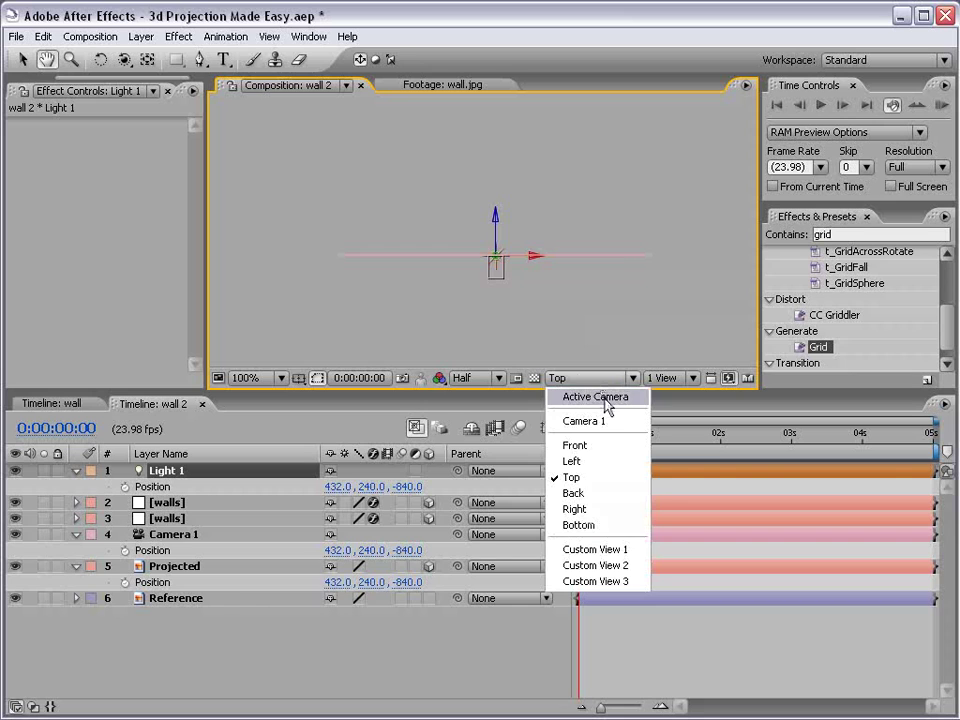
pyautogui.click(606, 404)
pyautogui.scroll(-6, 497, 274)
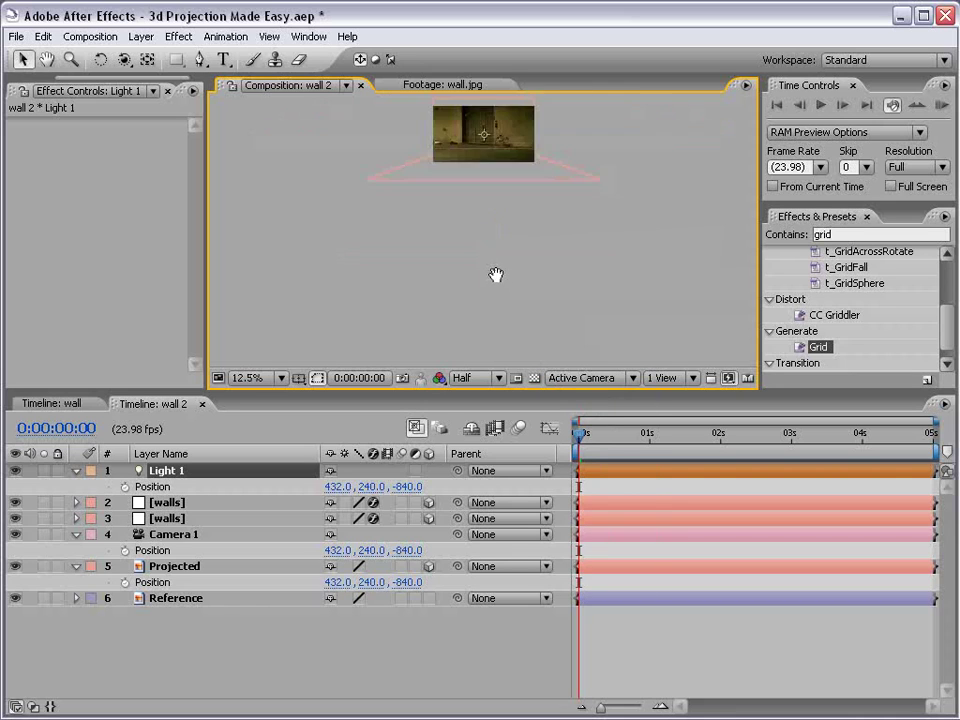
pyautogui.scroll(4, 496, 274)
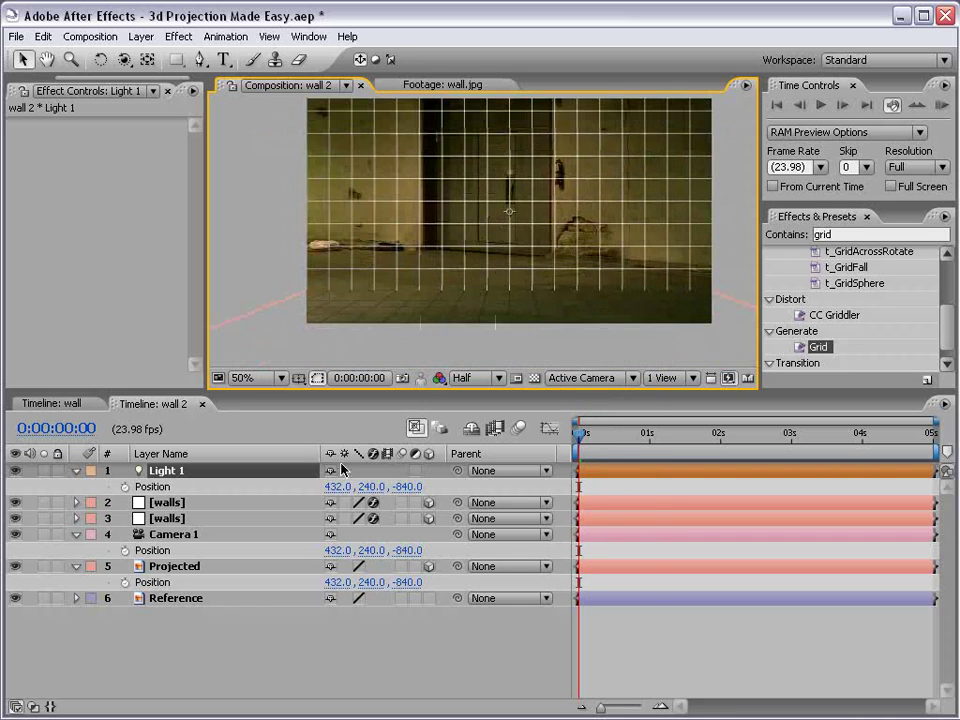
# Move the Projected layer forward in the Top view to a Z position of -744, in front of the camera and light
pyautogui.click(186, 567)
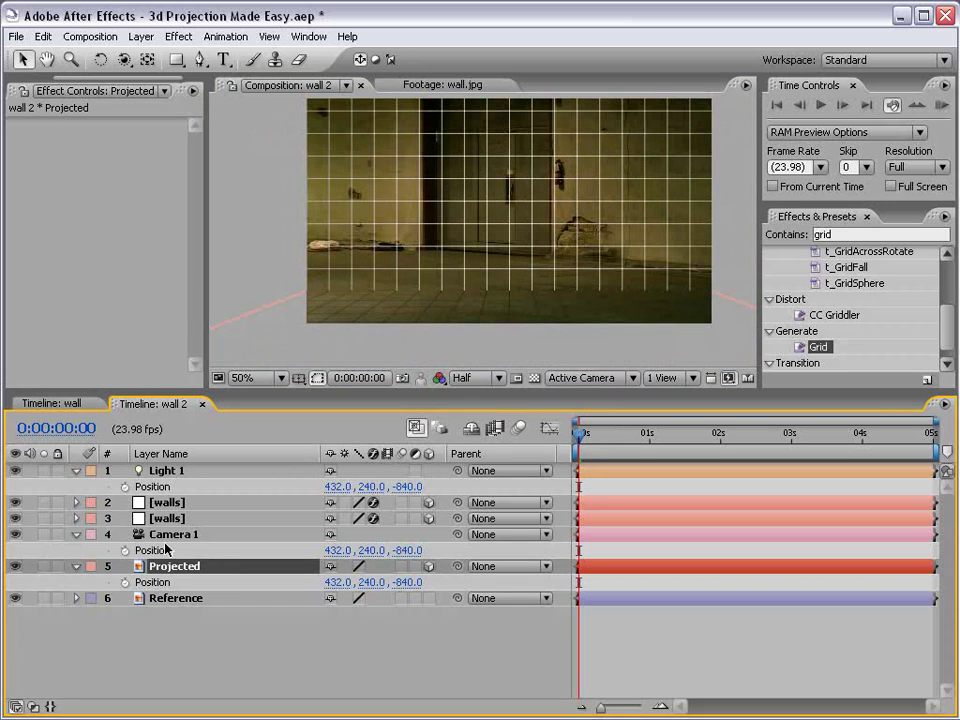
pyautogui.click(552, 379)
pyautogui.click(572, 478)
pyautogui.scroll(-5, 596, 251)
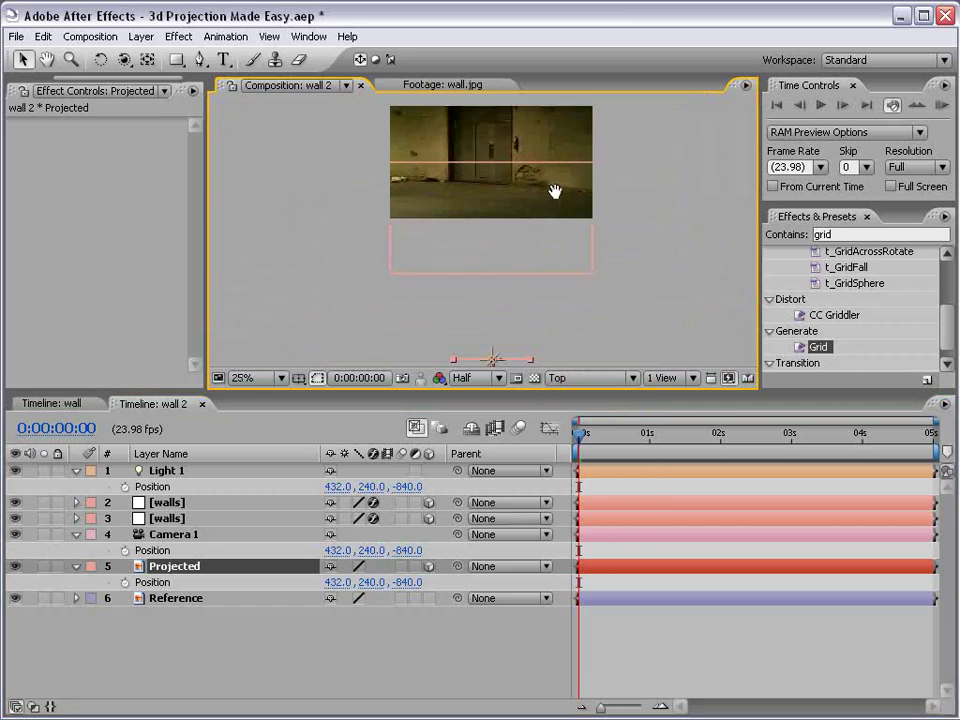
pyautogui.moveTo(484, 287); pyautogui.dragTo(484, 240)
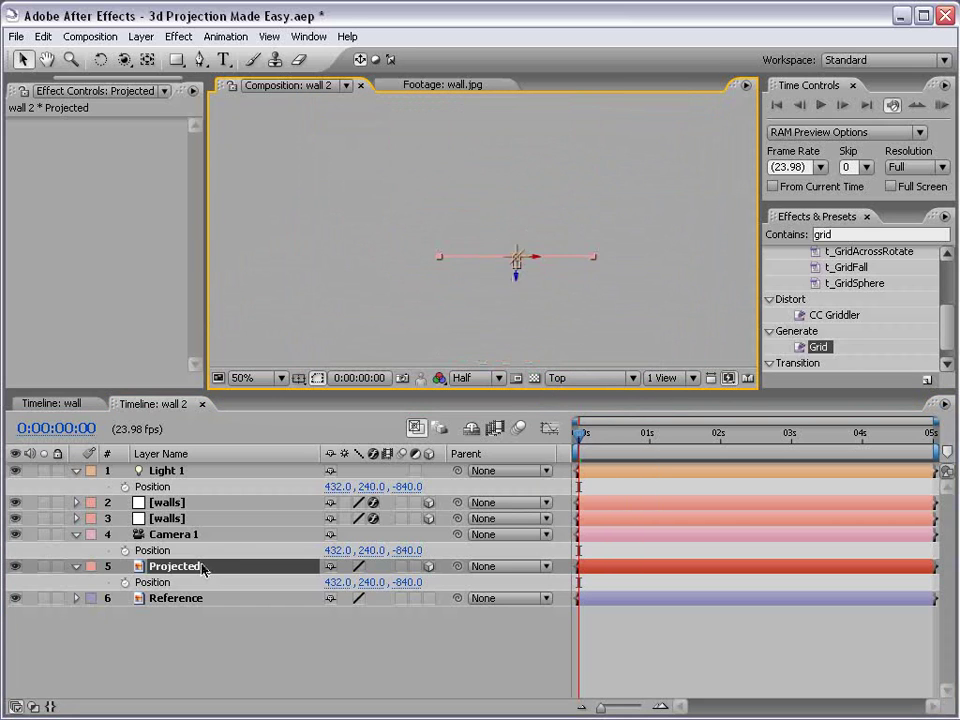
pyautogui.moveTo(519, 283); pyautogui.dragTo(519, 237)
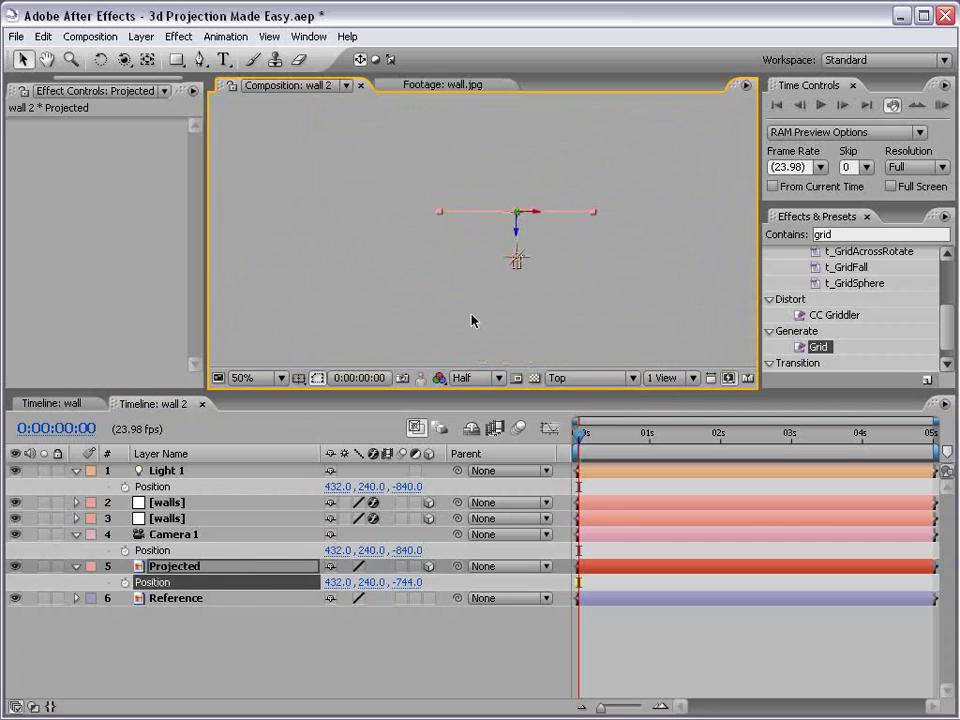
# Return to the Active Camera view at Half resolution and set the Projected layer's Z position to -739
pyautogui.click(476, 378)
pyautogui.click(474, 395)
pyautogui.click(575, 378)
pyautogui.click(575, 395)
pyautogui.click(497, 378)
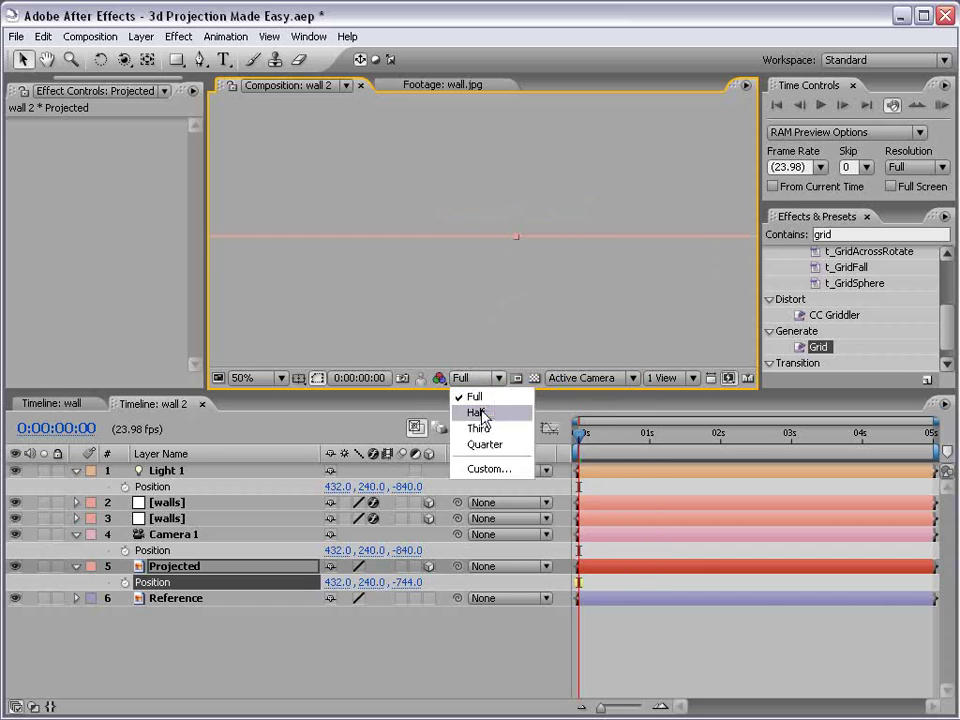
pyautogui.click(479, 412)
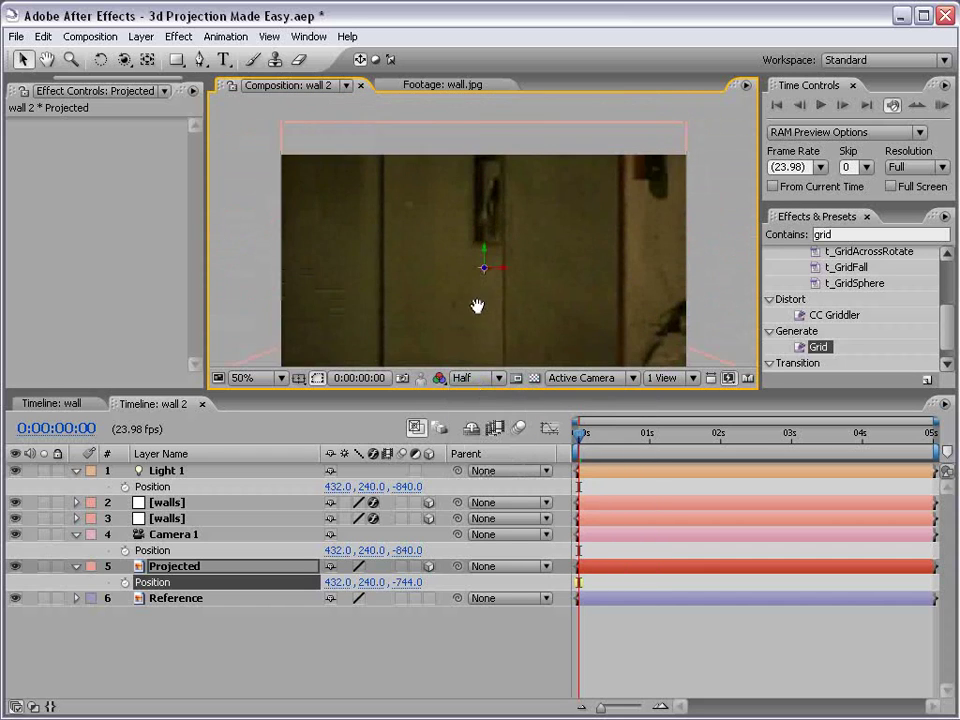
pyautogui.moveTo(395, 582)
pyautogui.mouseDown()
pyautogui.moveTo(430, 582)
pyautogui.moveTo(398, 582)
pyautogui.moveTo(409, 583)
pyautogui.mouseUp()
pyautogui.scroll(-4, 487, 258)
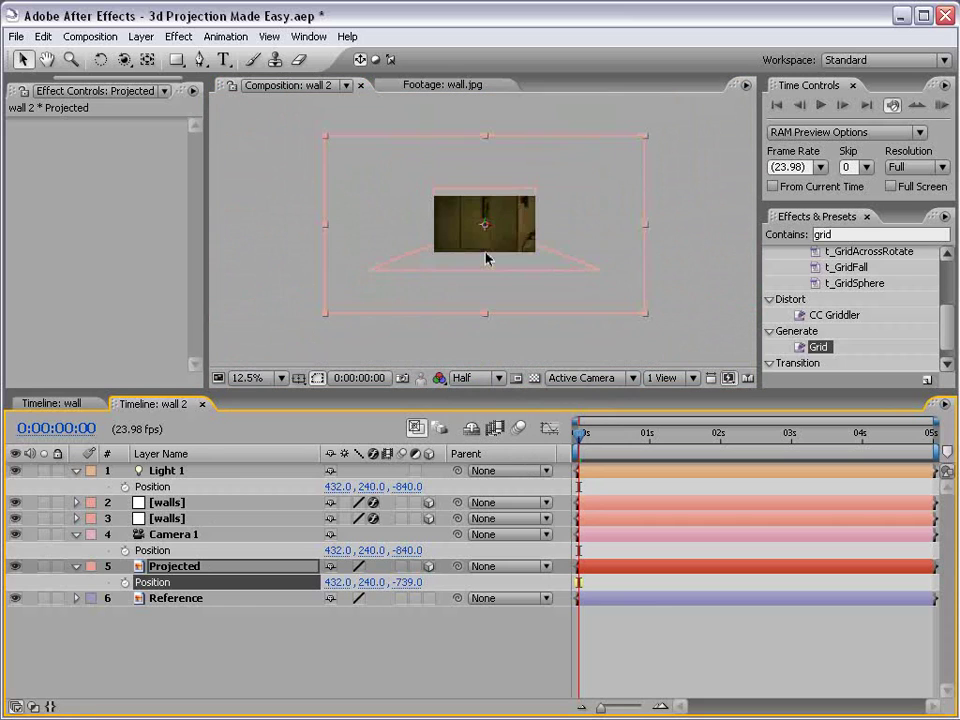
pyautogui.scroll(4, 487, 258)
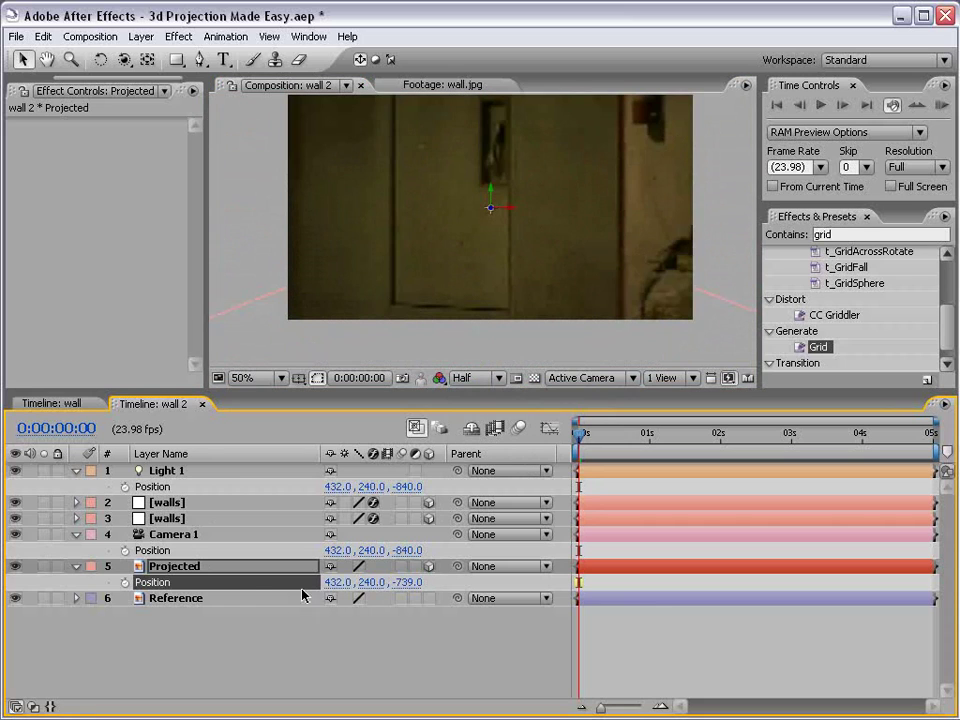
# Scale the Projected layer uniformly down to 12.1% so its edges match the composition frame
pyautogui.press('s')
pyautogui.moveTo(377, 583); pyautogui.dragTo(358, 582)
pyautogui.moveTo(527, 189); pyautogui.dragTo(510, 229)
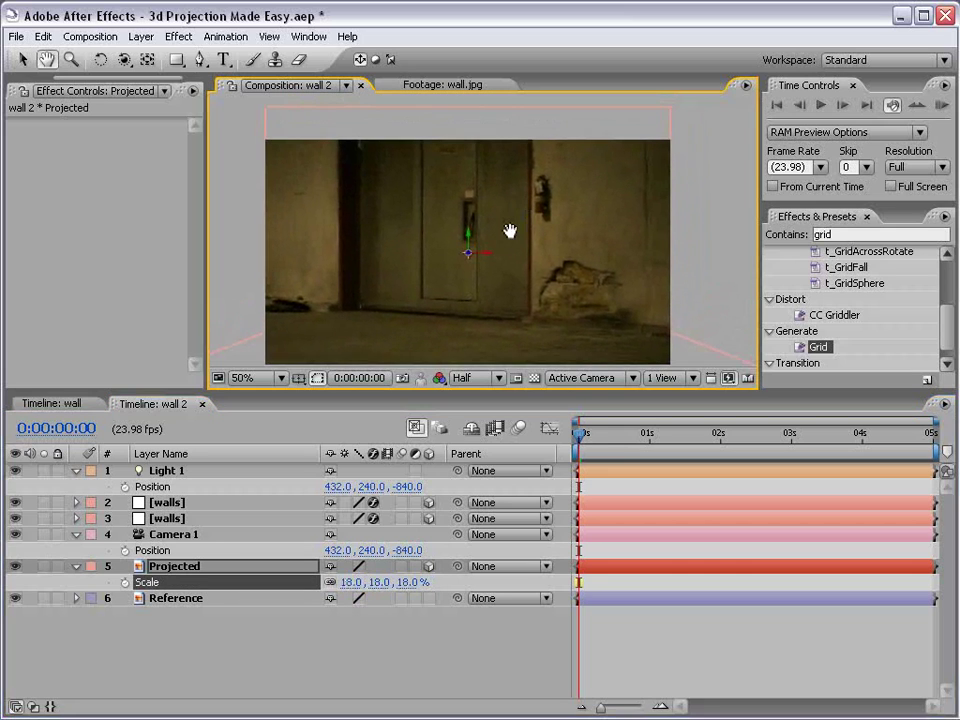
pyautogui.scroll(-2, 510, 229)
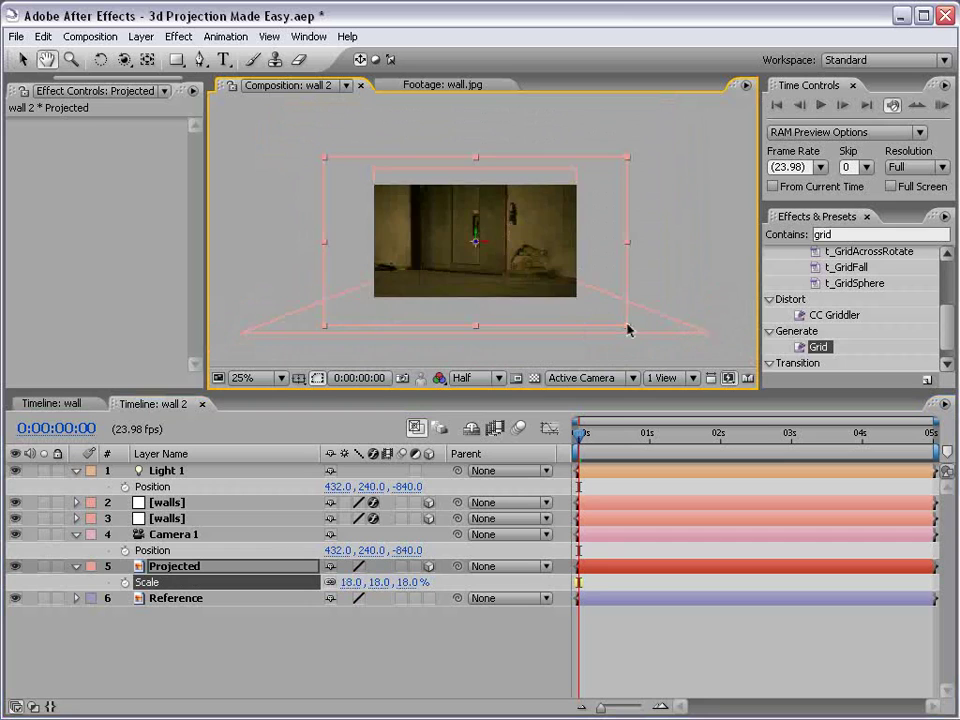
pyautogui.moveTo(628, 330); pyautogui.dragTo(583, 302)
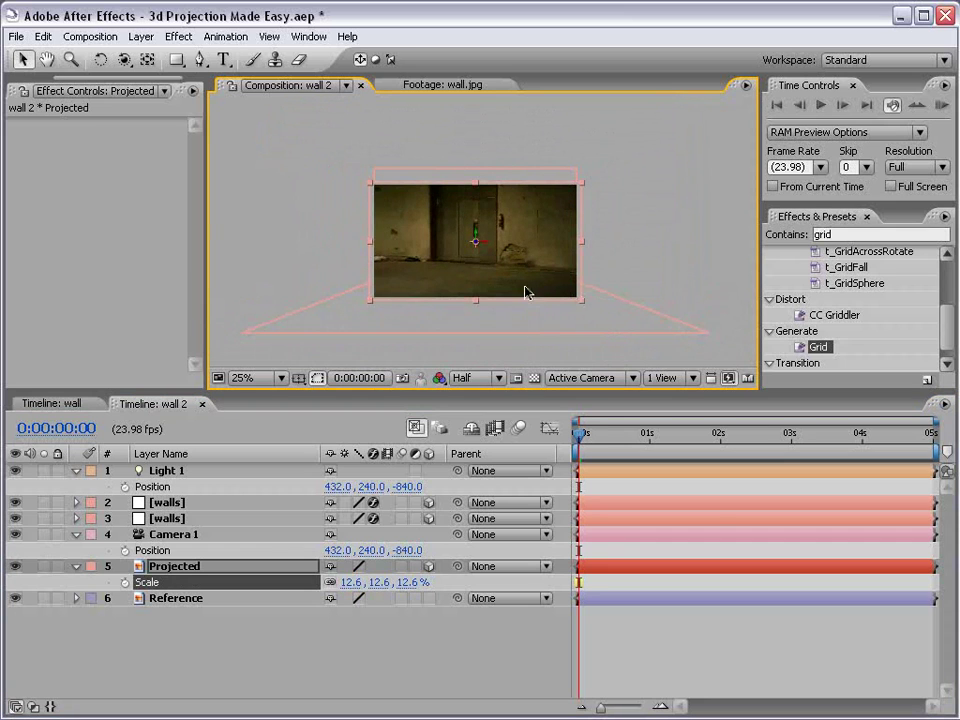
pyautogui.scroll(2, 527, 292)
pyautogui.moveTo(686, 299); pyautogui.dragTo(677, 298)
# Check the Projected layer's edges against the frame and toggle its visibility to compare it with the image behind
pyautogui.scroll(2, 471, 294)
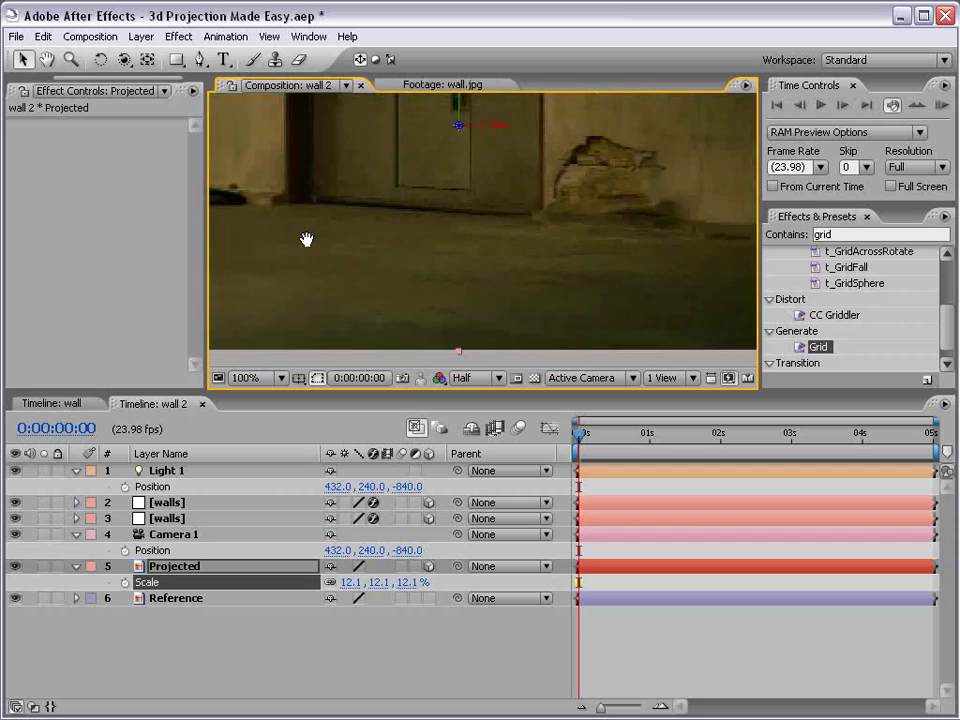
pyautogui.moveTo(306, 238); pyautogui.dragTo(506, 229)
pyautogui.scroll(-2, 477, 278)
pyautogui.click(17, 567)
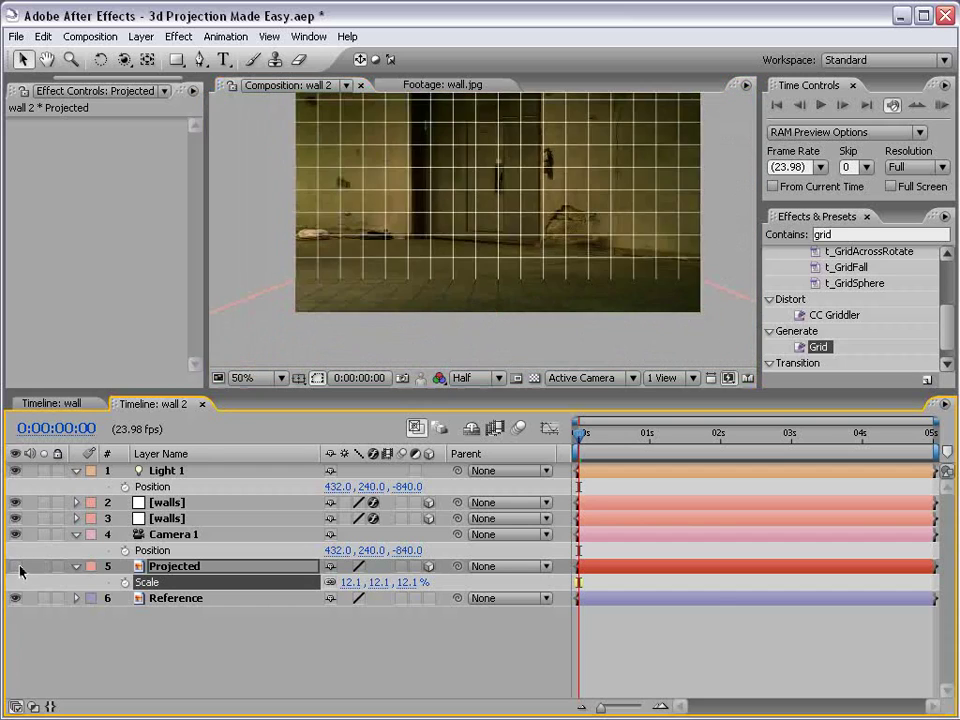
pyautogui.click(17, 567)
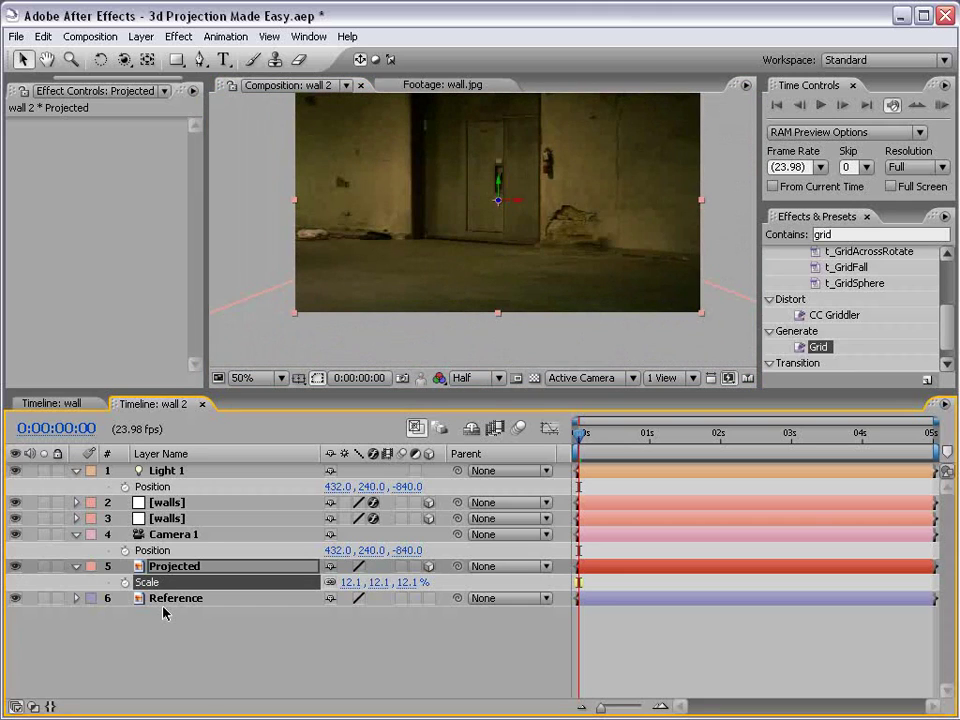
# Lock the Reference layer and select the Projected layer
pyautogui.click(198, 599)
pyautogui.click(57, 598)
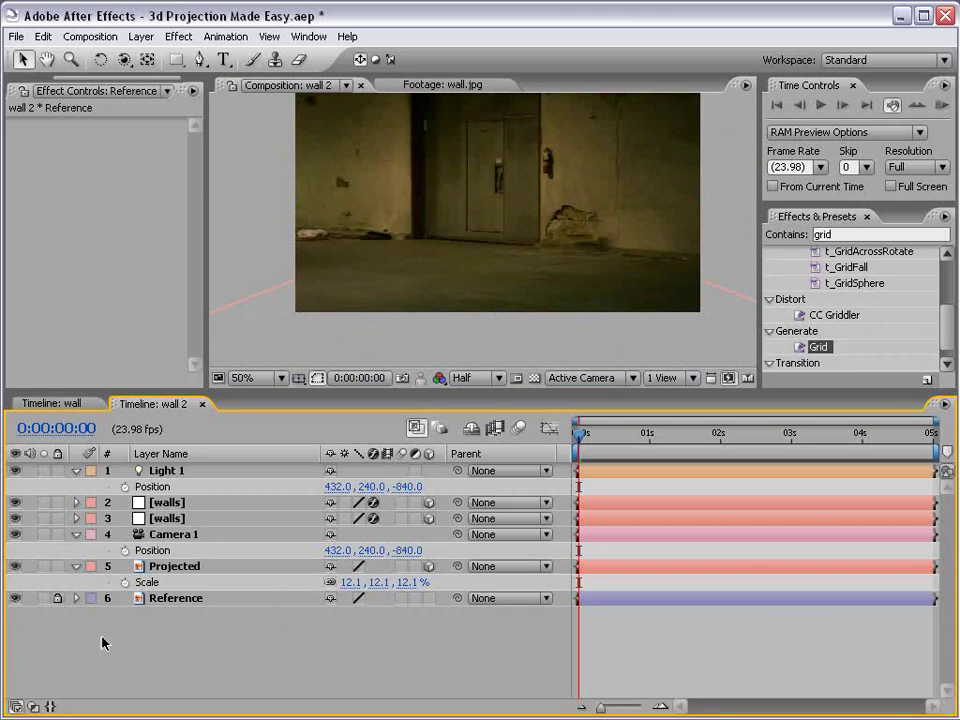
pyautogui.click(175, 566)
# Reveal the Projected layer's Material Options and set its Light Transmission to 100%
pyautogui.moveTo(531, 198); pyautogui.dragTo(519, 233)
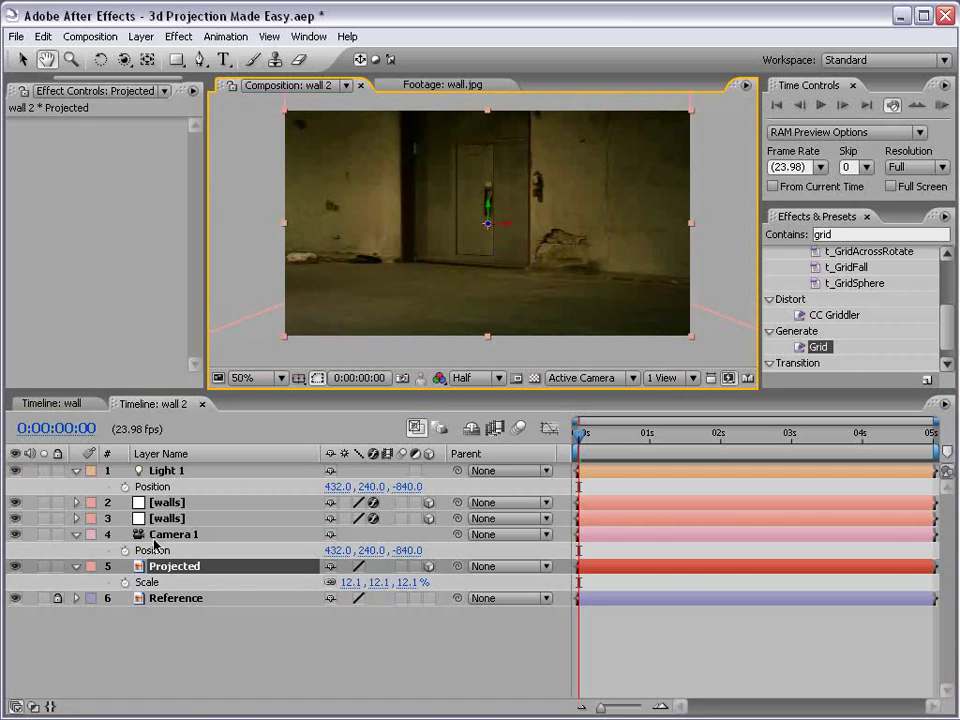
pyautogui.press('v')
pyautogui.click(97, 568)
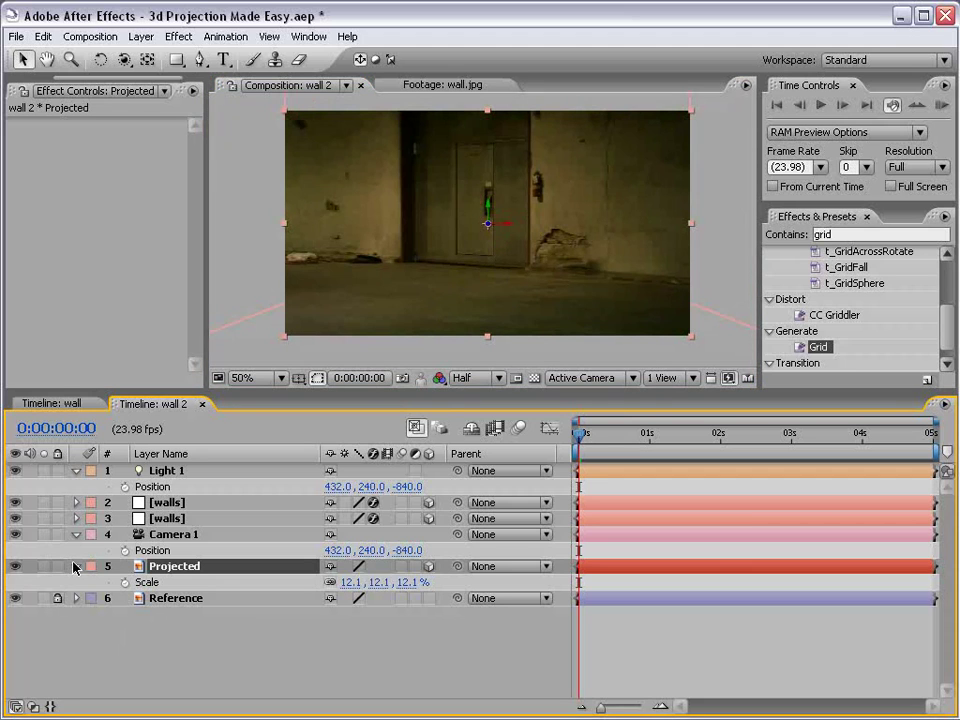
pyautogui.moveTo(165, 392); pyautogui.dragTo(165, 333)
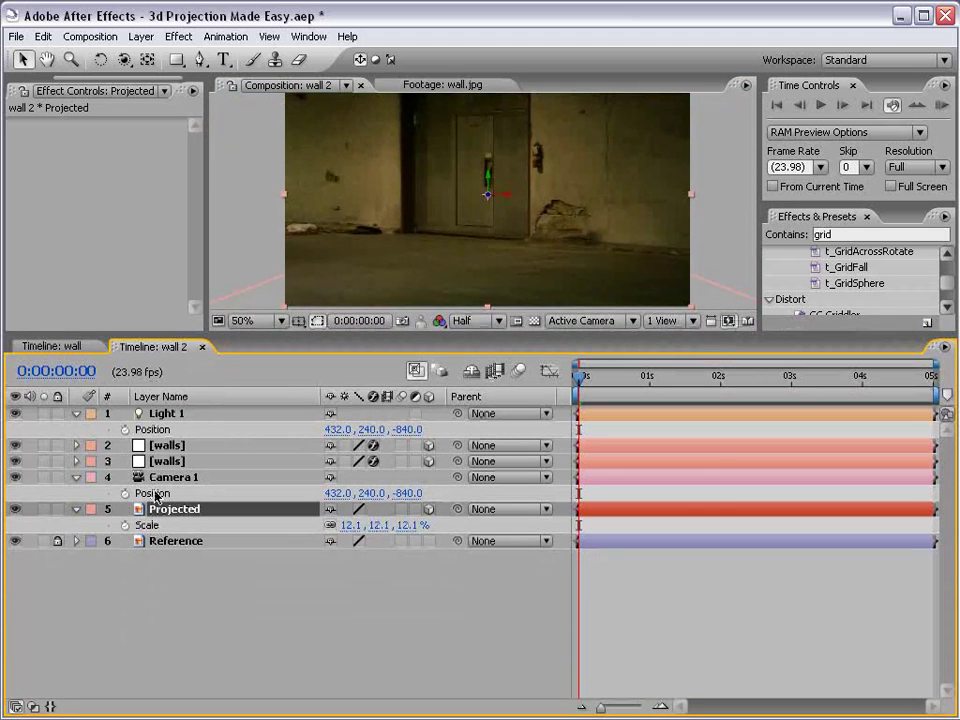
pyautogui.press('a')
pyautogui.press('a')
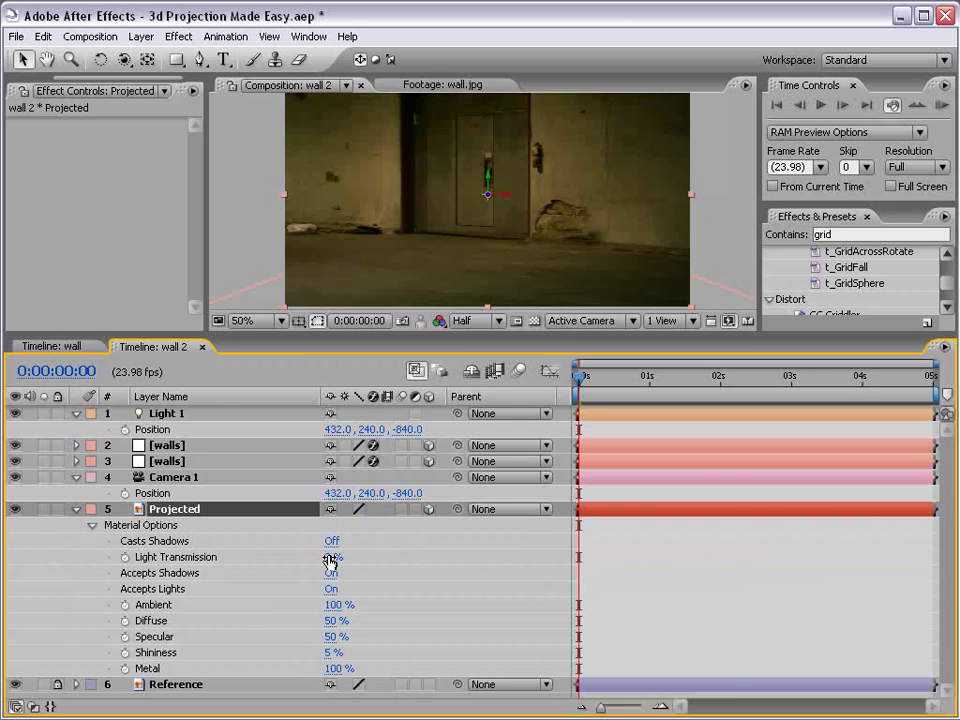
pyautogui.moveTo(330, 560); pyautogui.dragTo(494, 566)
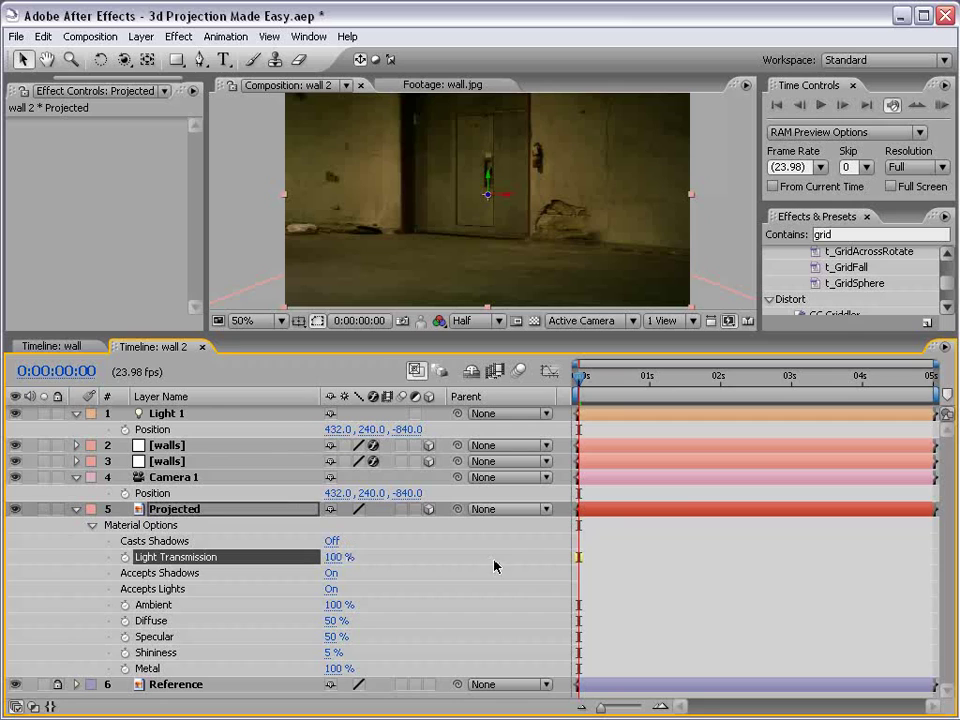
# Review Light 1's light options, including Casts Shadows, and collapse the Light 1 and Camera 1 properties
pyautogui.click(75, 417)
pyautogui.moveTo(150, 337); pyautogui.dragTo(150, 249)
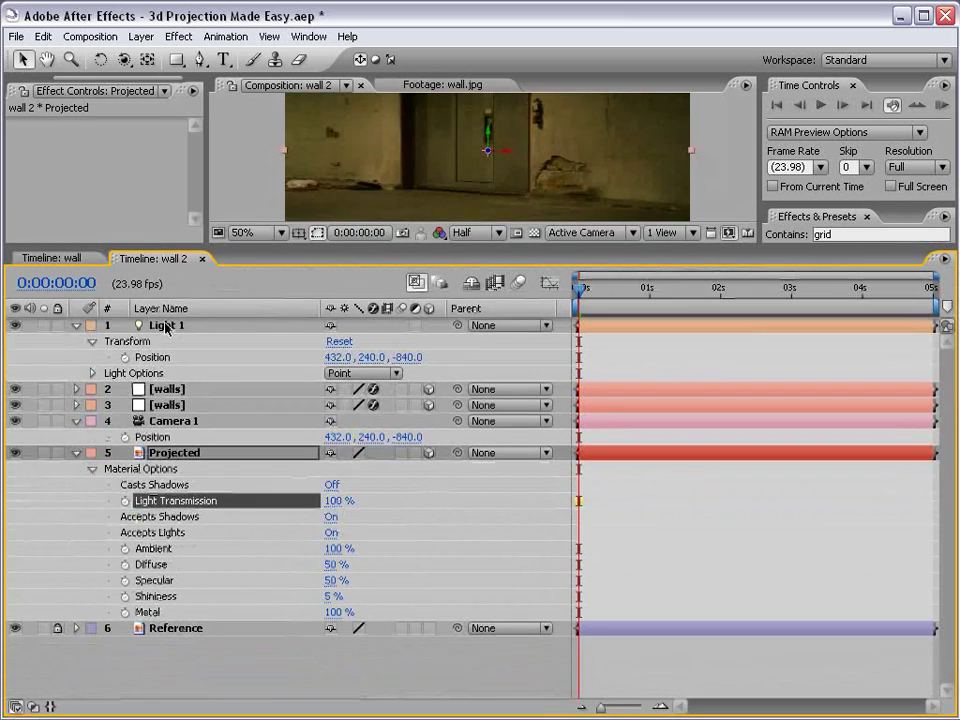
pyautogui.click(172, 326)
pyautogui.press('a')
pyautogui.press('a')
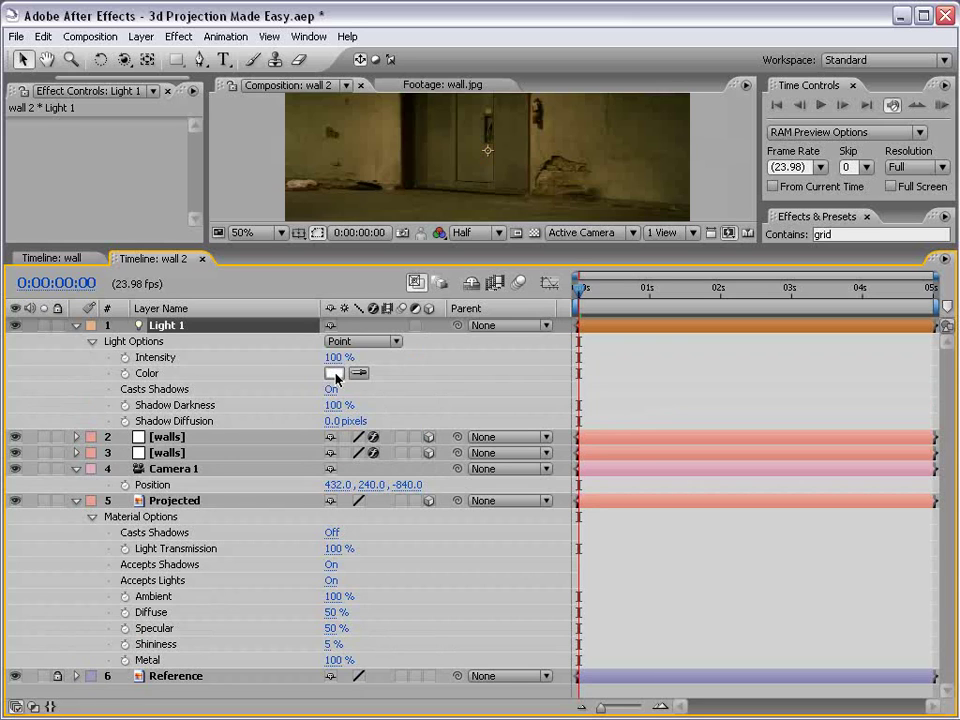
pyautogui.click(76, 326)
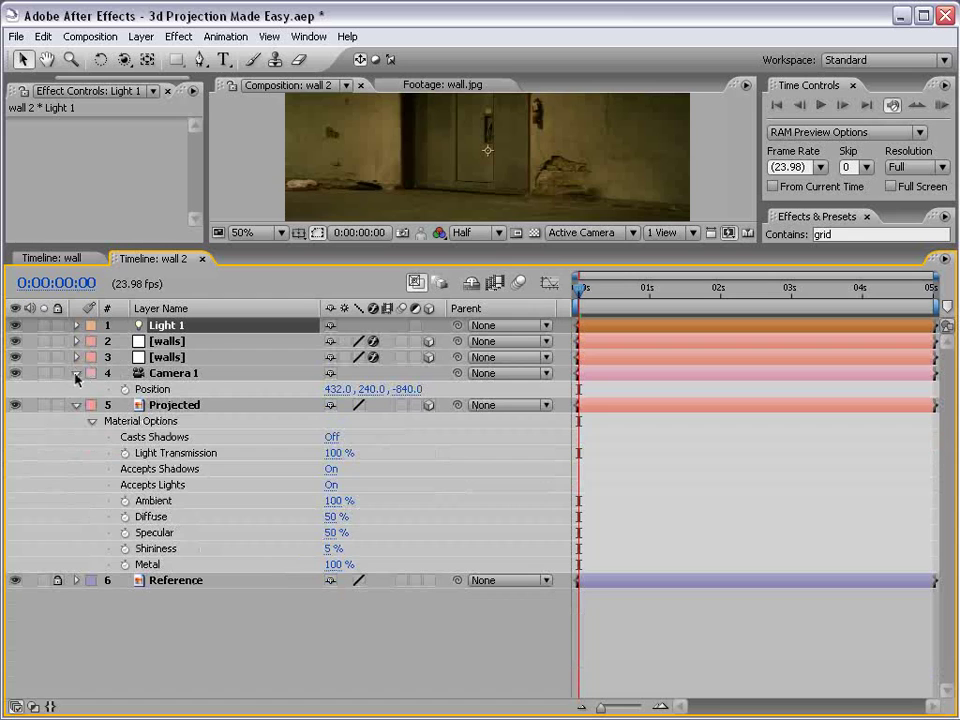
pyautogui.click(76, 373)
# Set the Projected layer's Casts Shadows option to Only and collapse its properties
pyautogui.click(160, 389)
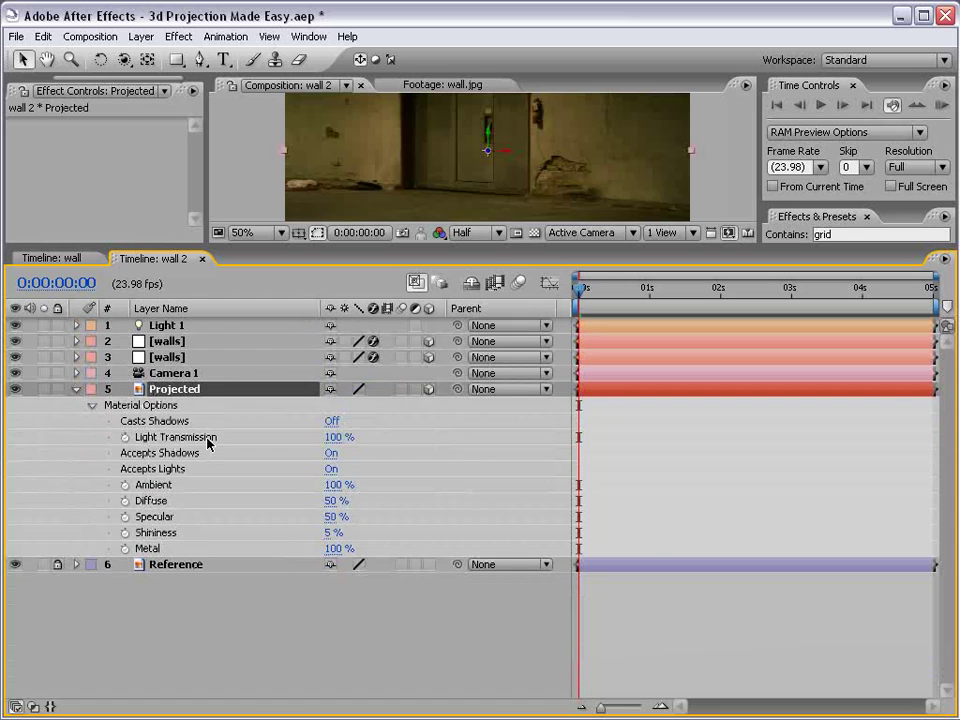
pyautogui.click(331, 421)
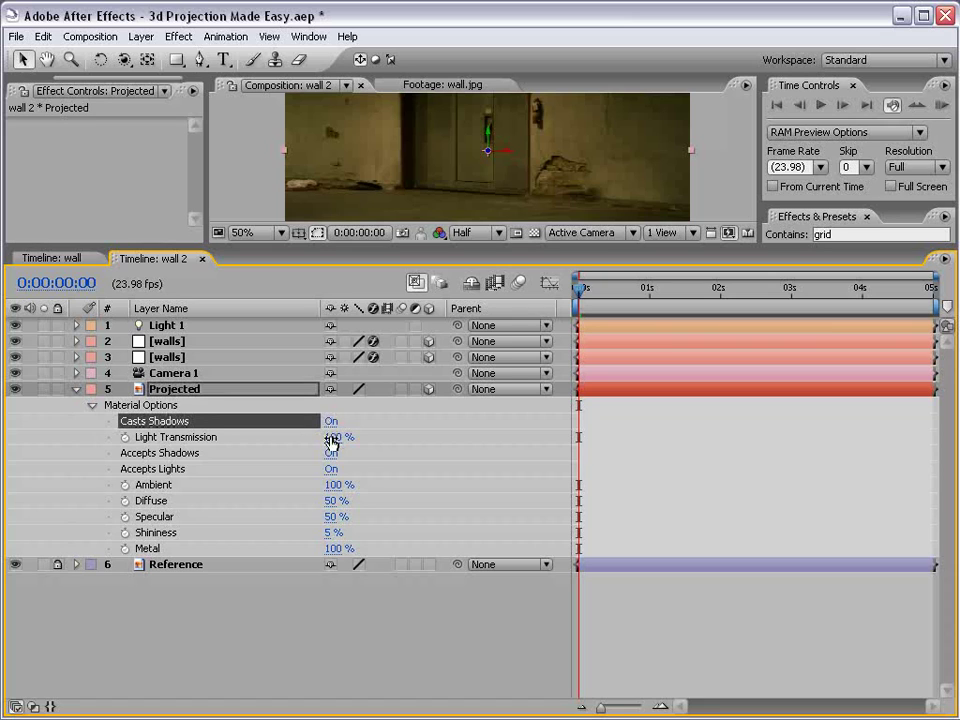
pyautogui.click(332, 422)
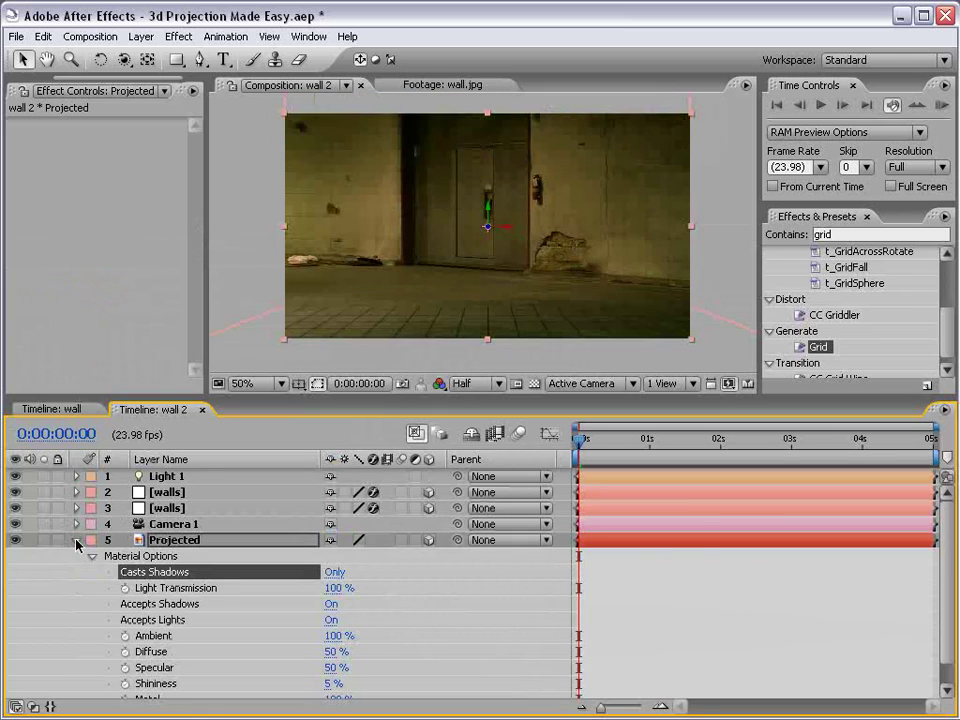
pyautogui.click(76, 540)
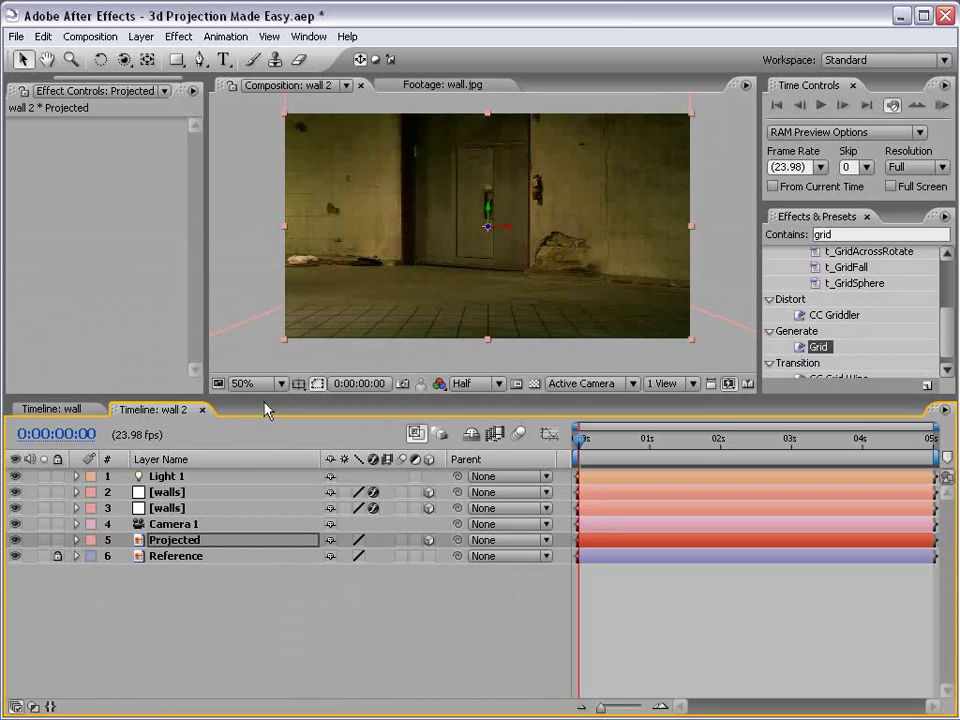
pyautogui.moveTo(268, 410); pyautogui.dragTo(268, 397)
# Try turning the Grid effect off on both walls layers, and switch it back on
pyautogui.click(172, 496)
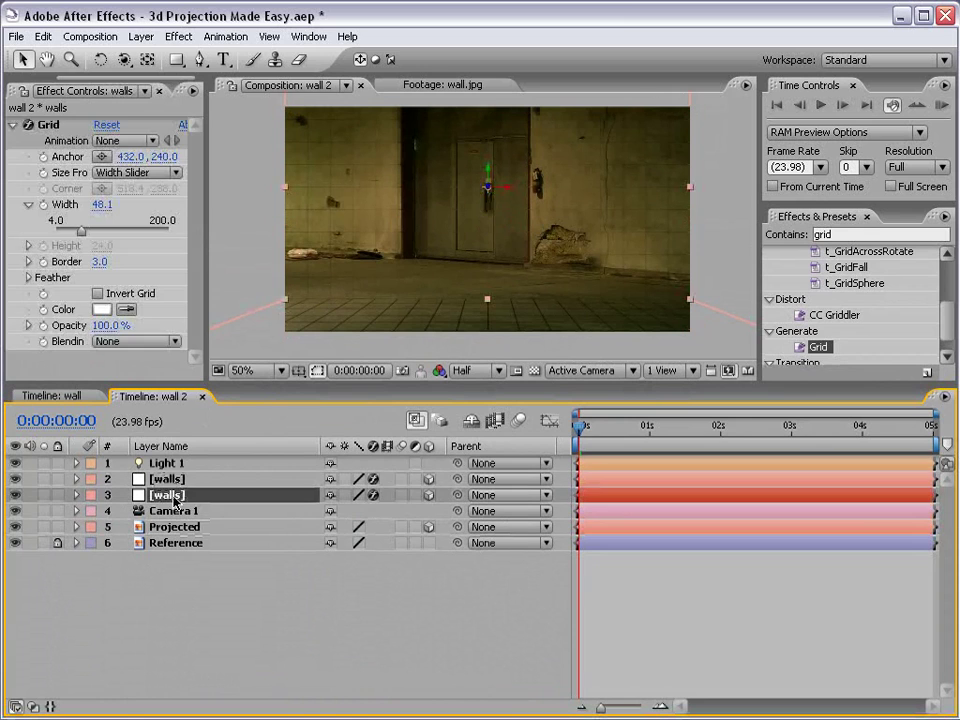
pyautogui.moveTo(373, 479); pyautogui.dragTo(373, 495)
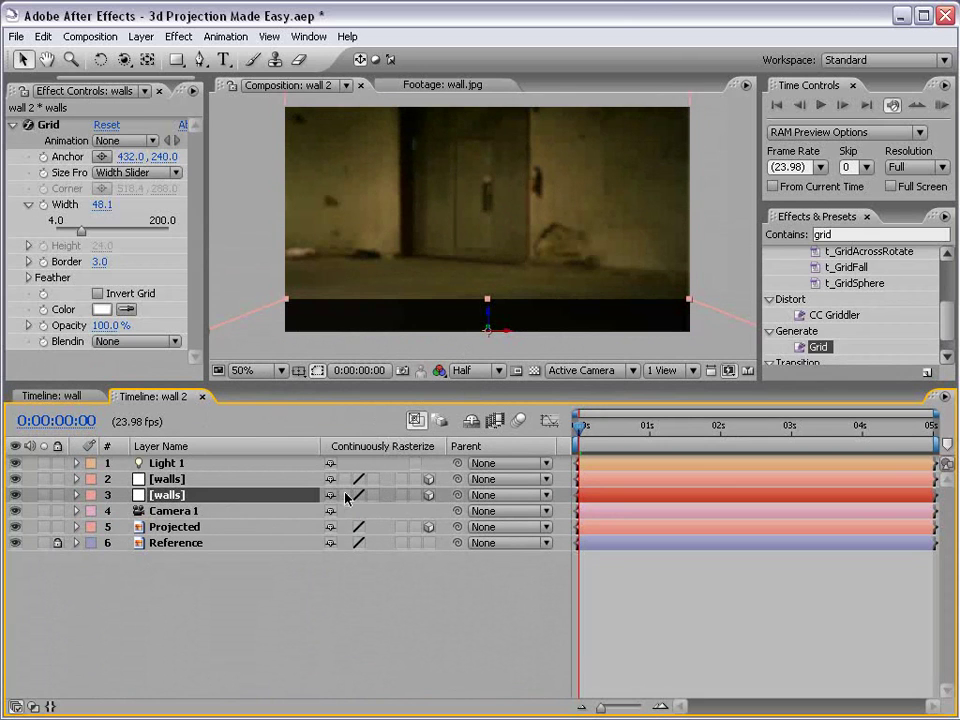
pyautogui.moveTo(373, 495); pyautogui.dragTo(373, 479)
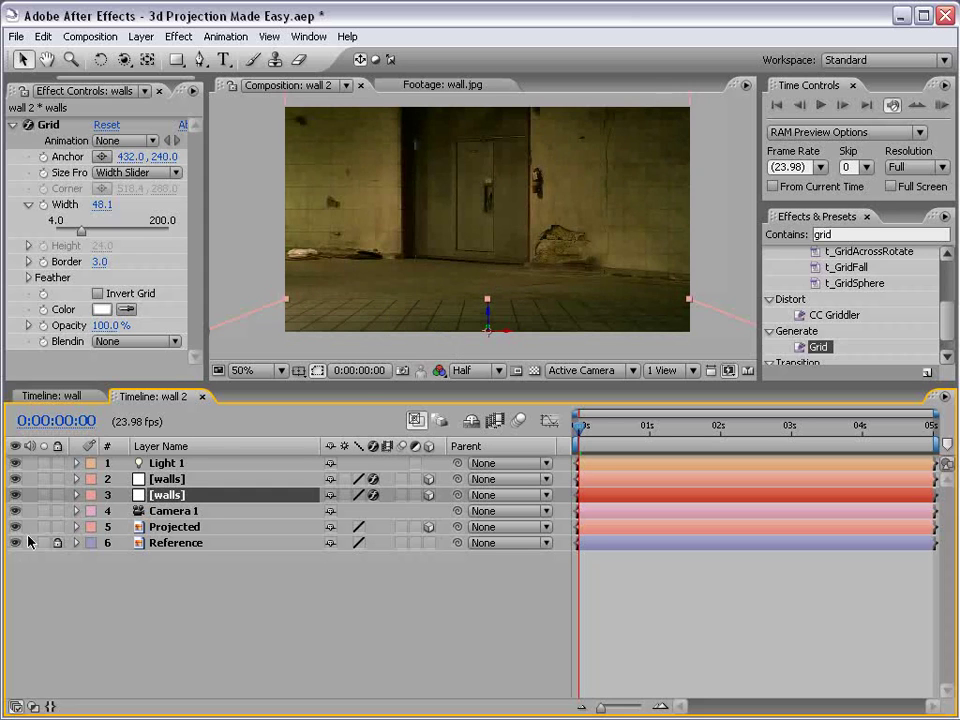
# Turn off Accepts Lights in the Material Options of both walls layers and collapse their properties
pyautogui.keyDown('shift'); pyautogui.click(168, 479); pyautogui.keyUp('shift')
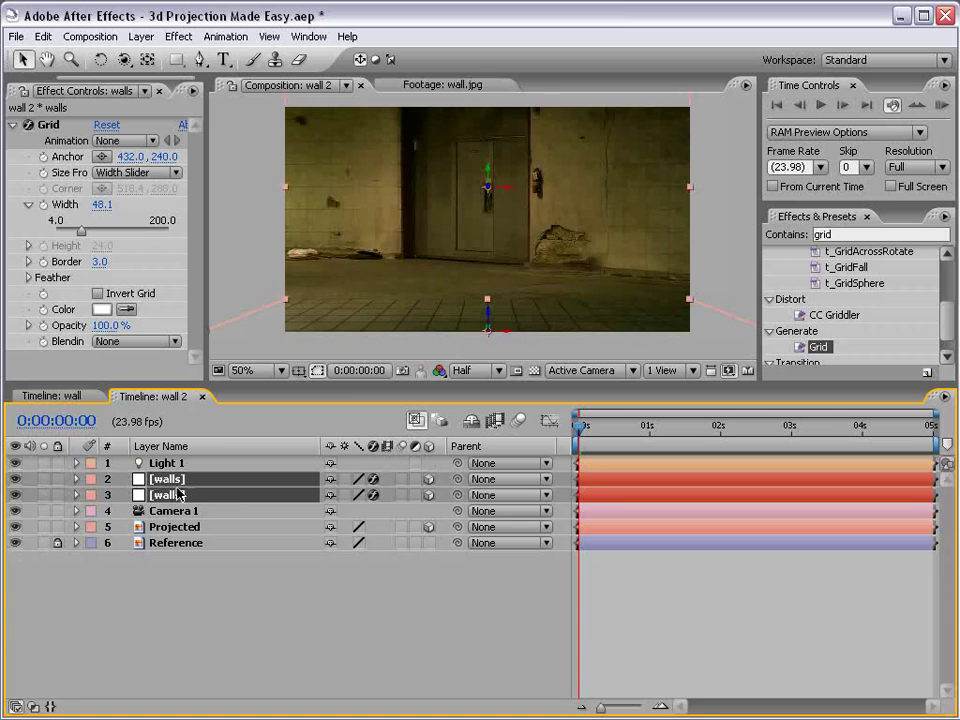
pyautogui.press('a')
pyautogui.press('a')
pyautogui.moveTo(208, 388); pyautogui.dragTo(213, 251)
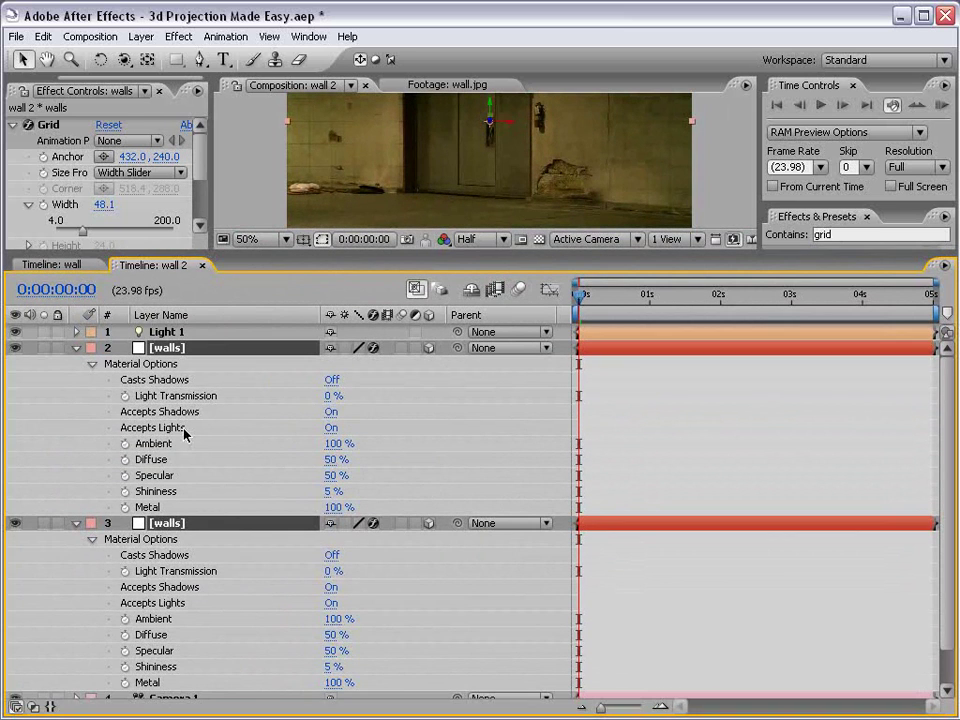
pyautogui.click(331, 428)
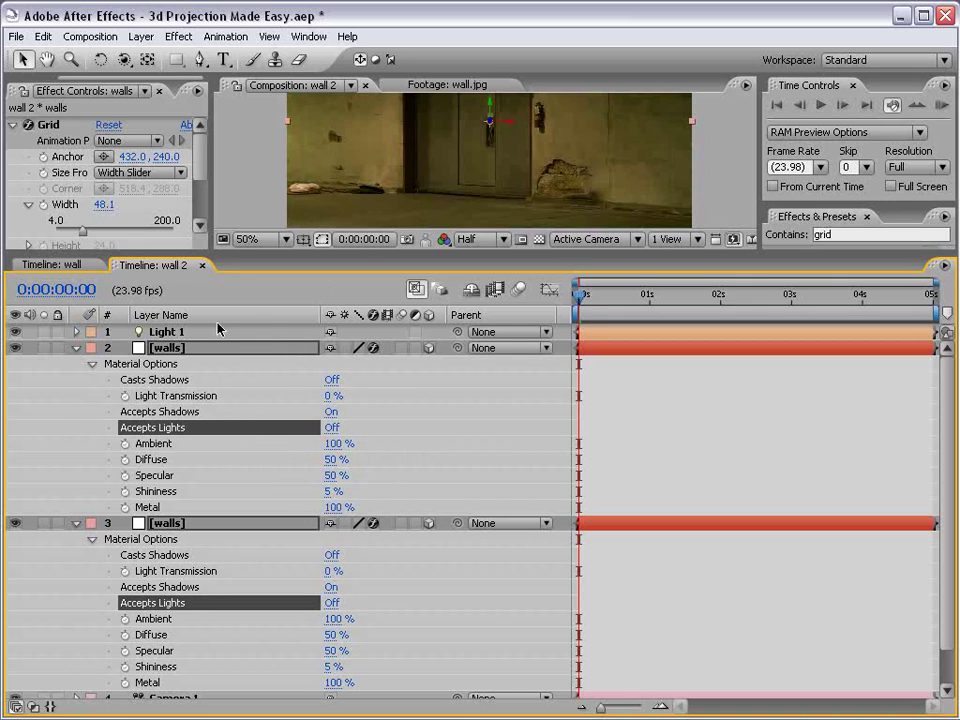
pyautogui.click(77, 348)
pyautogui.click(77, 364)
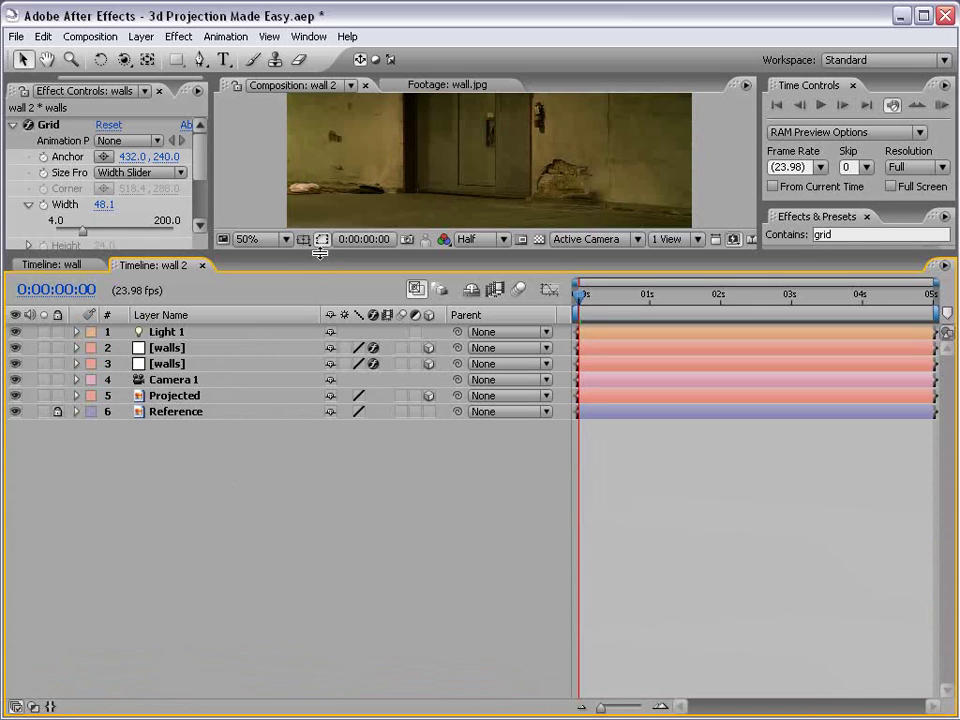
pyautogui.moveTo(319, 254); pyautogui.dragTo(313, 390)
# Turn the Grid effect off on both walls layers and hide the Reference layer to inspect the projected image alone
pyautogui.moveTo(373, 485); pyautogui.dragTo(374, 501)
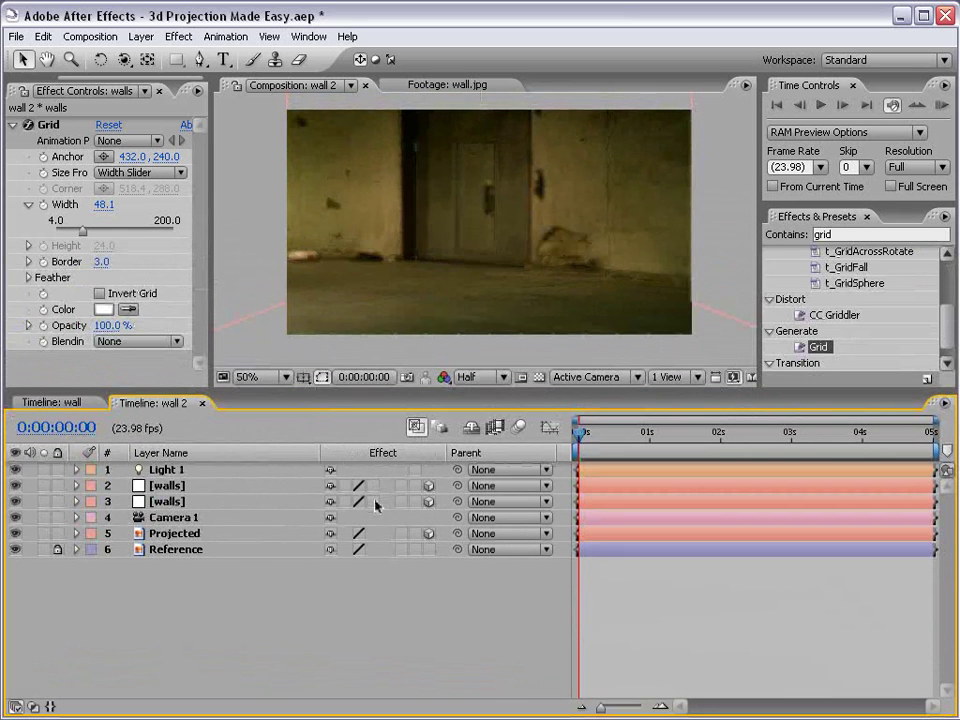
pyautogui.click(15, 550)
pyautogui.click(173, 517)
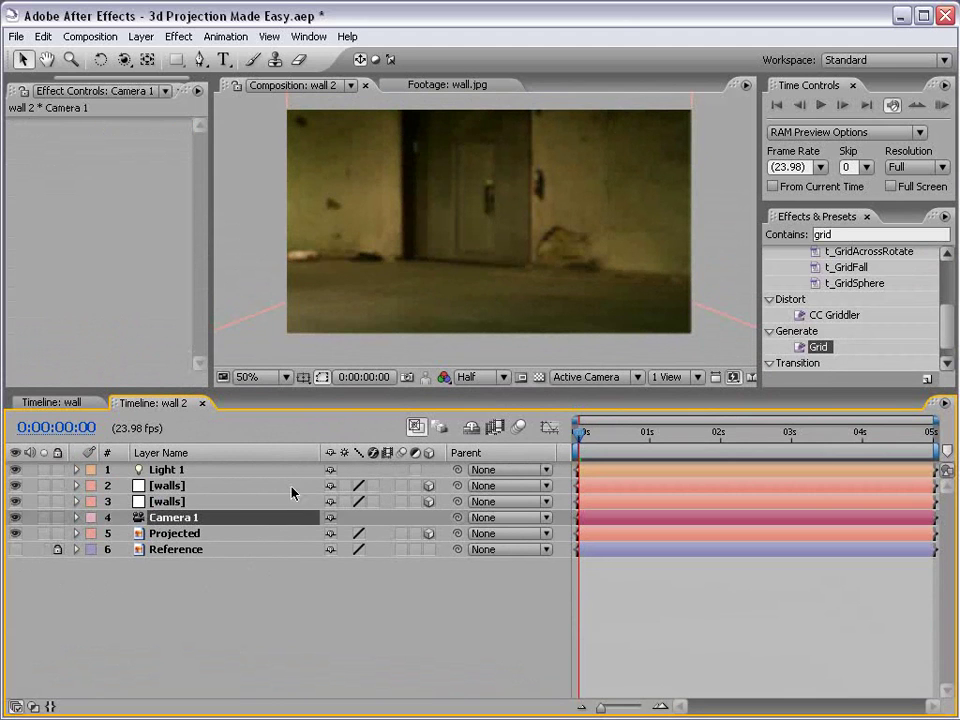
pyautogui.click(170, 469)
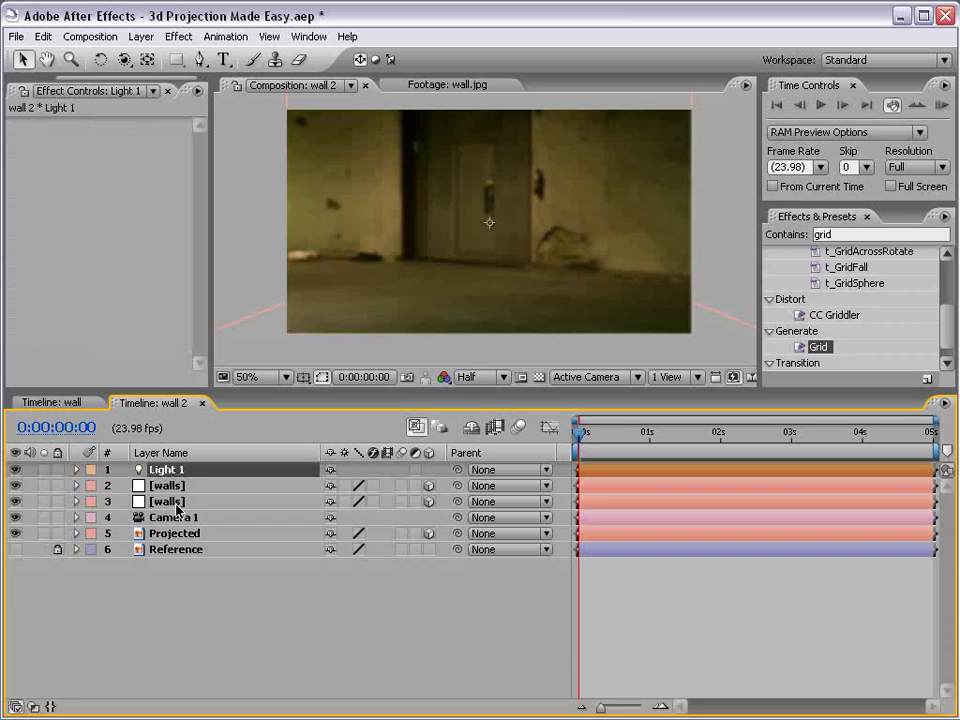
pyautogui.click(180, 520)
pyautogui.click(205, 534)
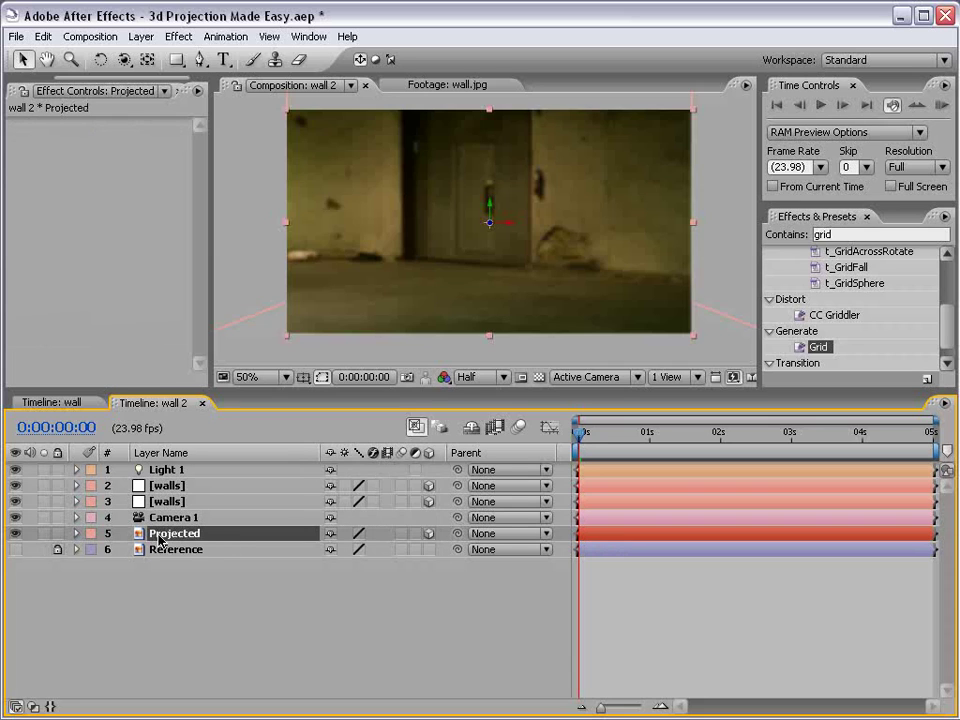
pyautogui.click(187, 518)
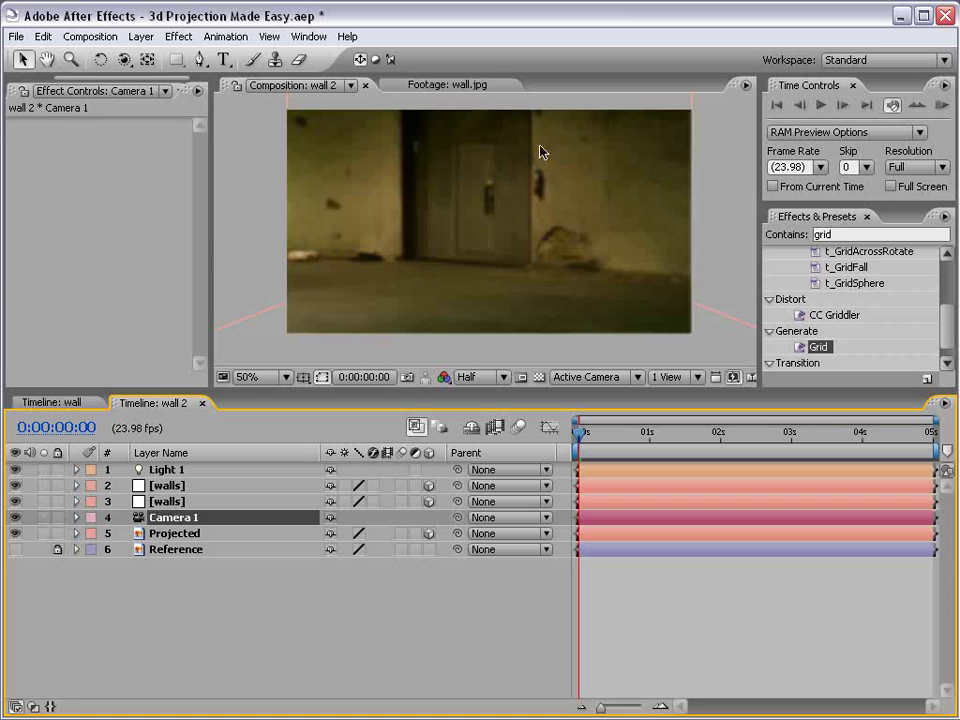
# Parent the Projected layer and Light 1 to Camera 1
pyautogui.click(187, 539)
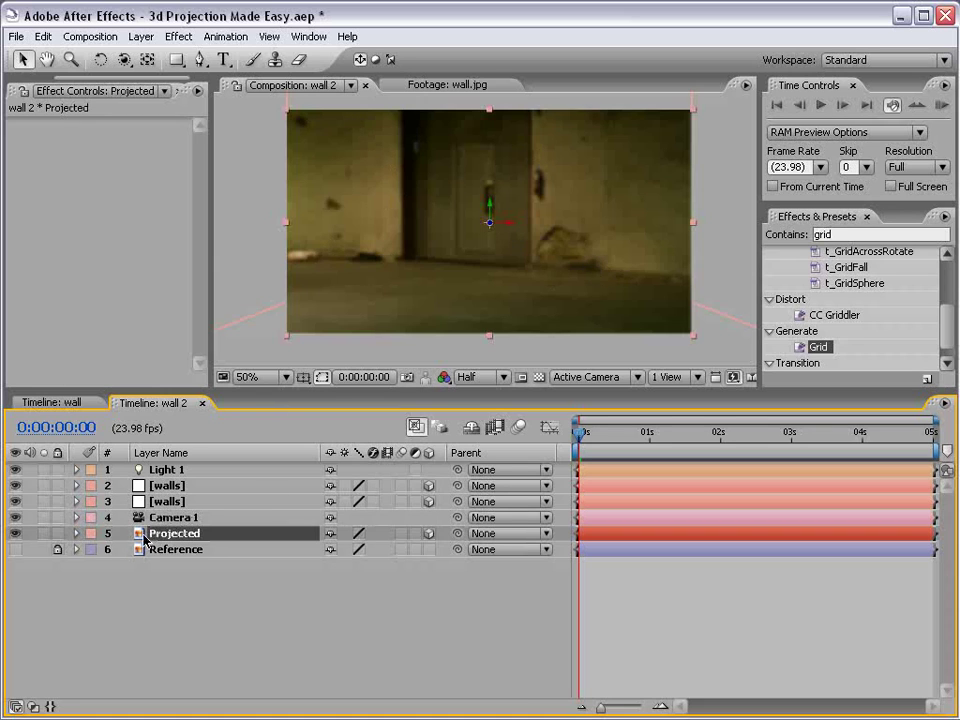
pyautogui.moveTo(460, 537); pyautogui.dragTo(163, 525)
pyautogui.click(160, 469)
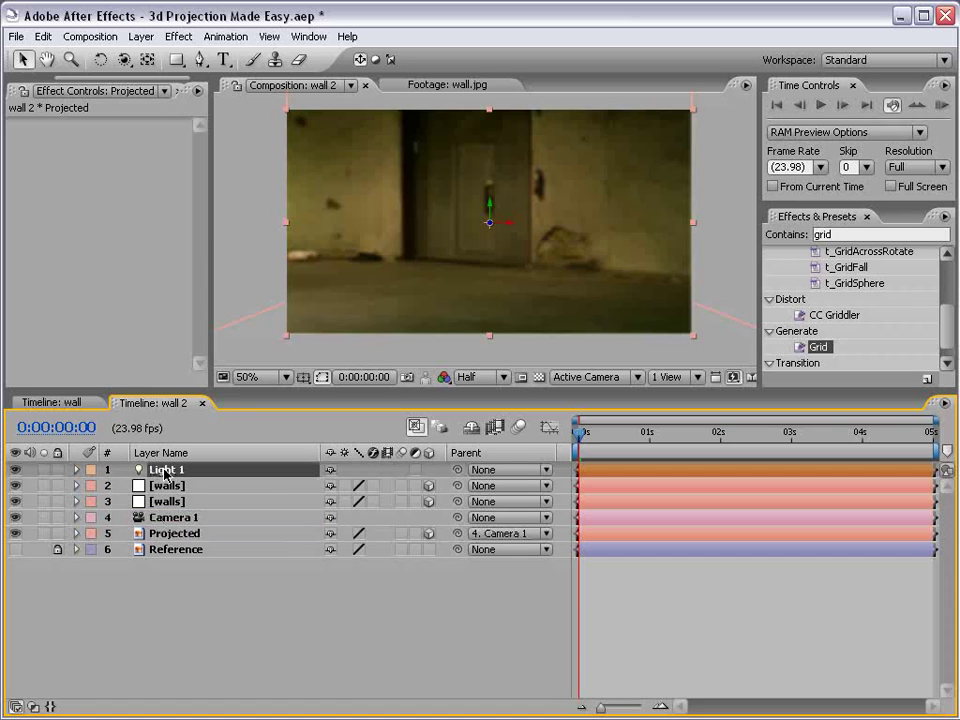
pyautogui.moveTo(456, 470); pyautogui.dragTo(188, 518)
# Try orbiting Camera 1 around the projected walls, and restore its original view
pyautogui.click(180, 518)
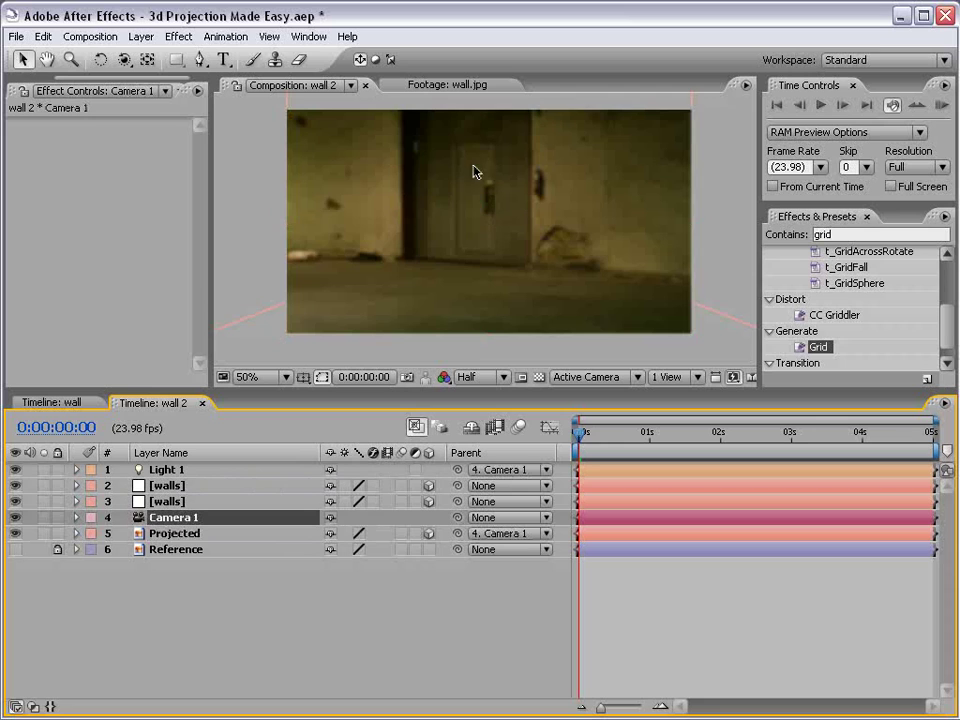
pyautogui.press('c')
pyautogui.moveTo(405, 242); pyautogui.dragTo(340, 290)
pyautogui.click(190, 518)
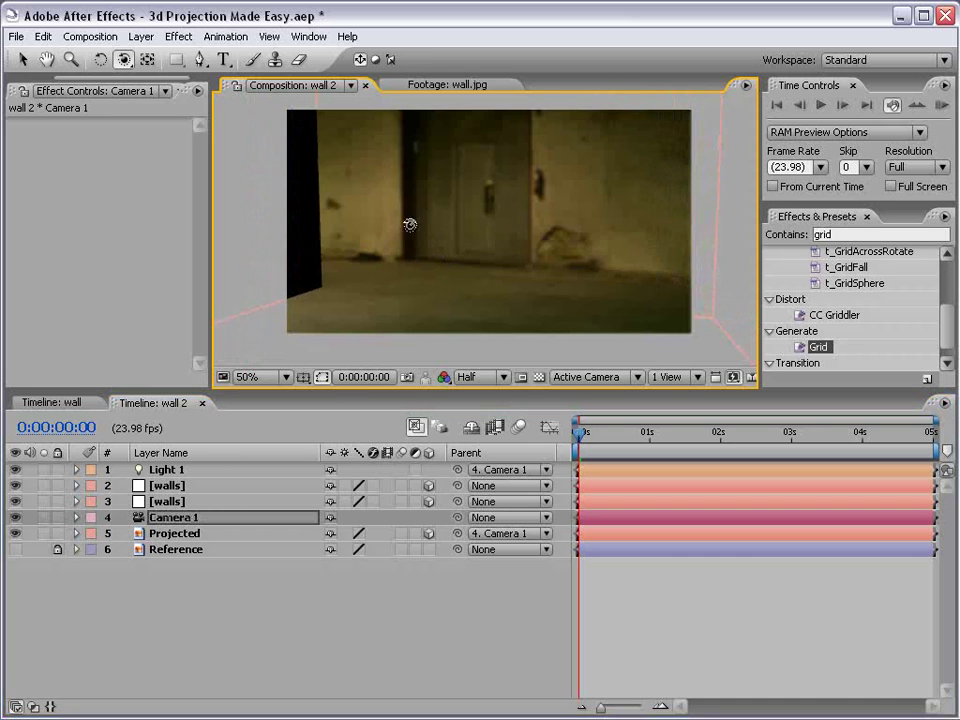
pyautogui.moveTo(407, 221); pyautogui.dragTo(382, 222)
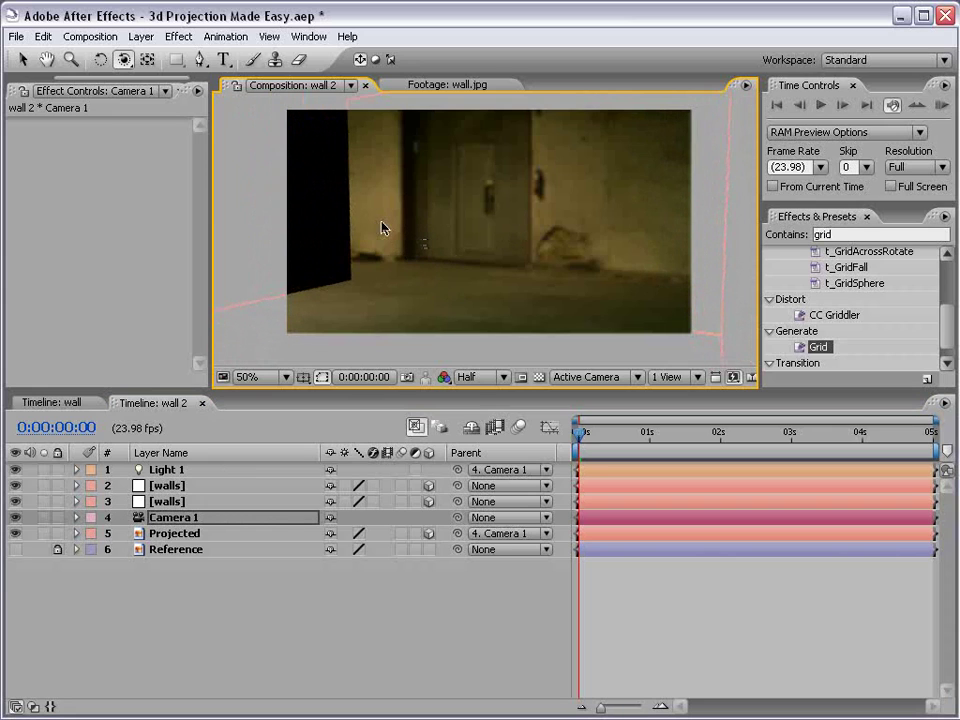
pyautogui.moveTo(382, 228); pyautogui.dragTo(381, 219)
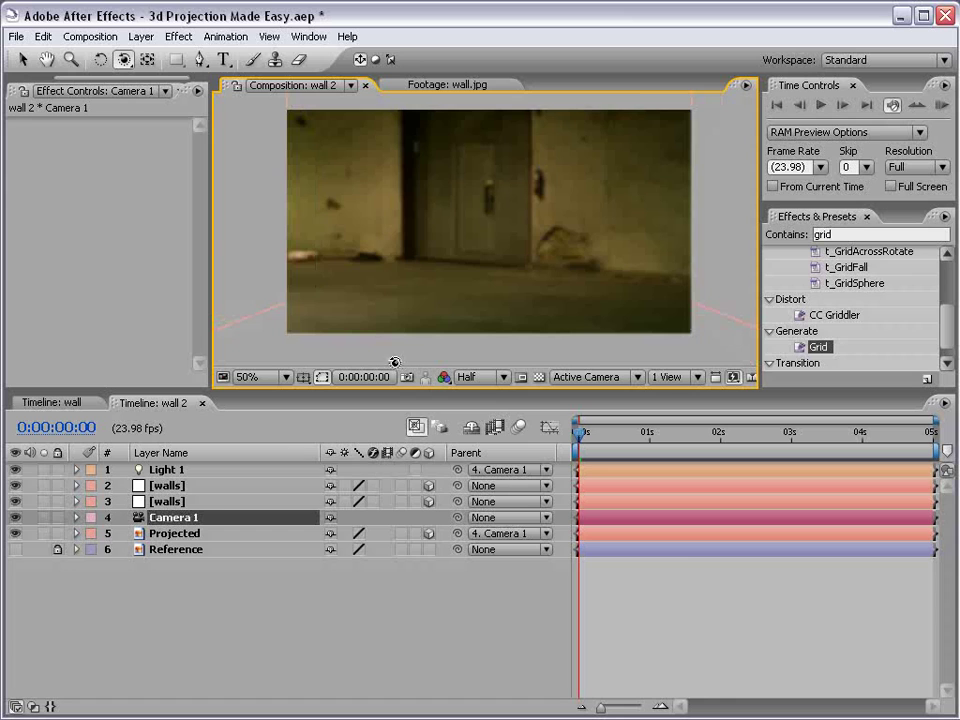
# Turn the Grid effect back on for both walls layers and show the Reference layer again
pyautogui.click(372, 486)
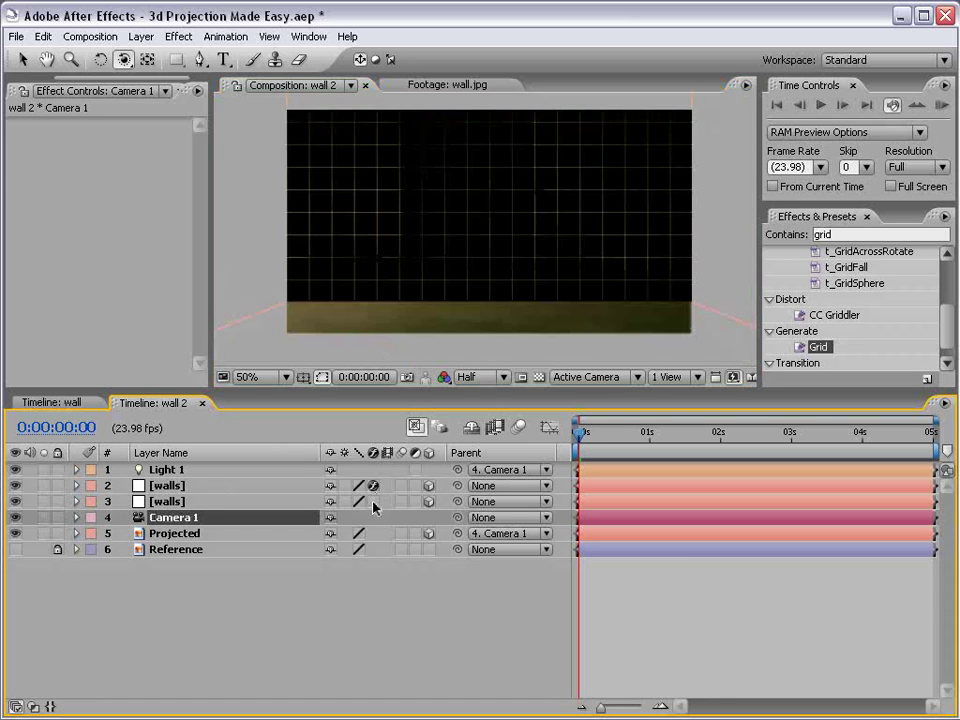
pyautogui.click(372, 501)
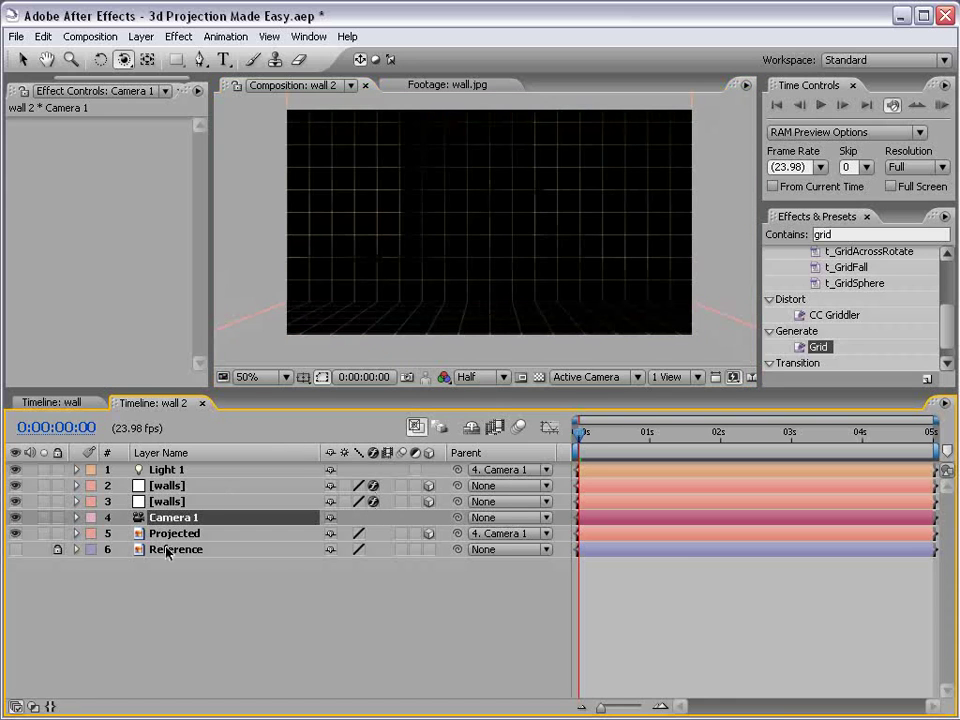
pyautogui.click(99, 556)
pyautogui.click(15, 550)
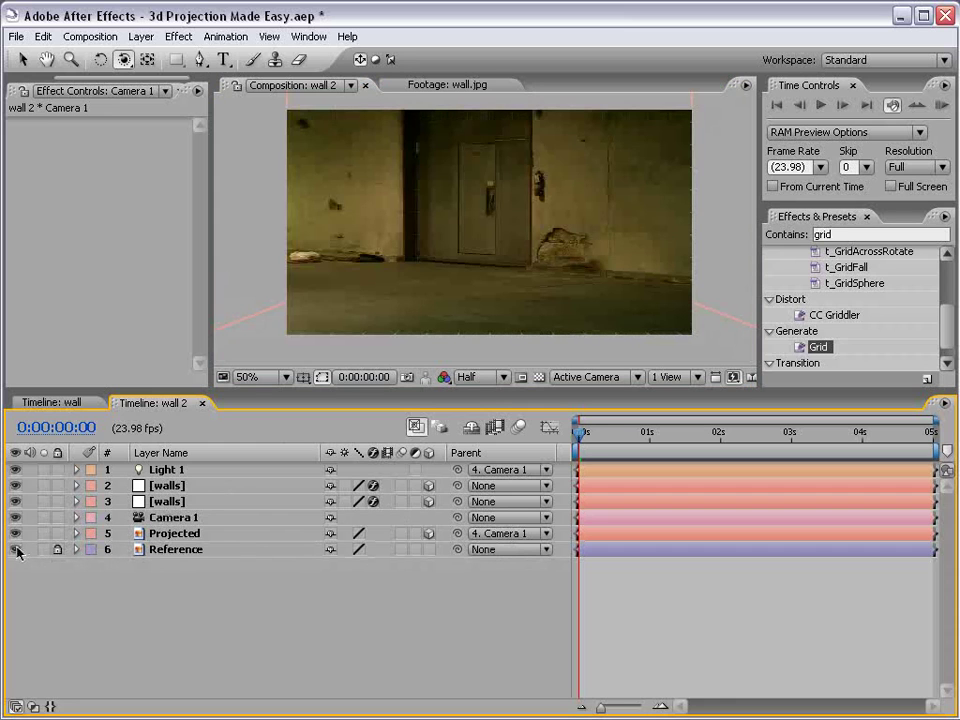
# Turn off Accepts Shadows in the Material Options of both walls layers and collapse their properties
pyautogui.click(170, 487)
pyautogui.keyDown('shift'); pyautogui.click(168, 501); pyautogui.keyUp('shift')
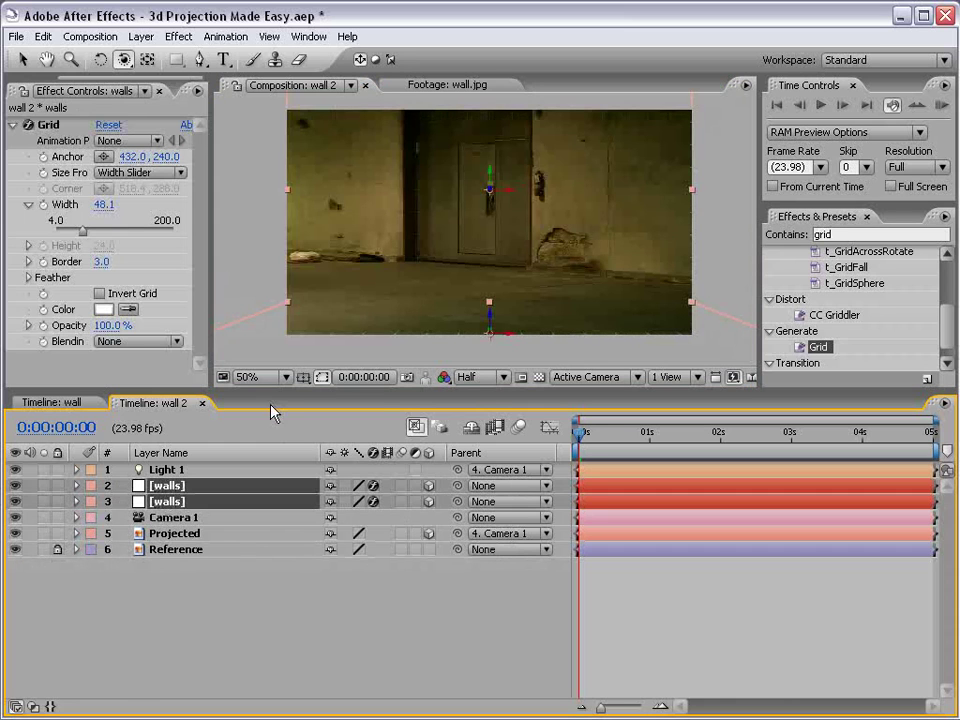
pyautogui.press('a')
pyautogui.press('a')
pyautogui.moveTo(276, 400); pyautogui.dragTo(279, 230)
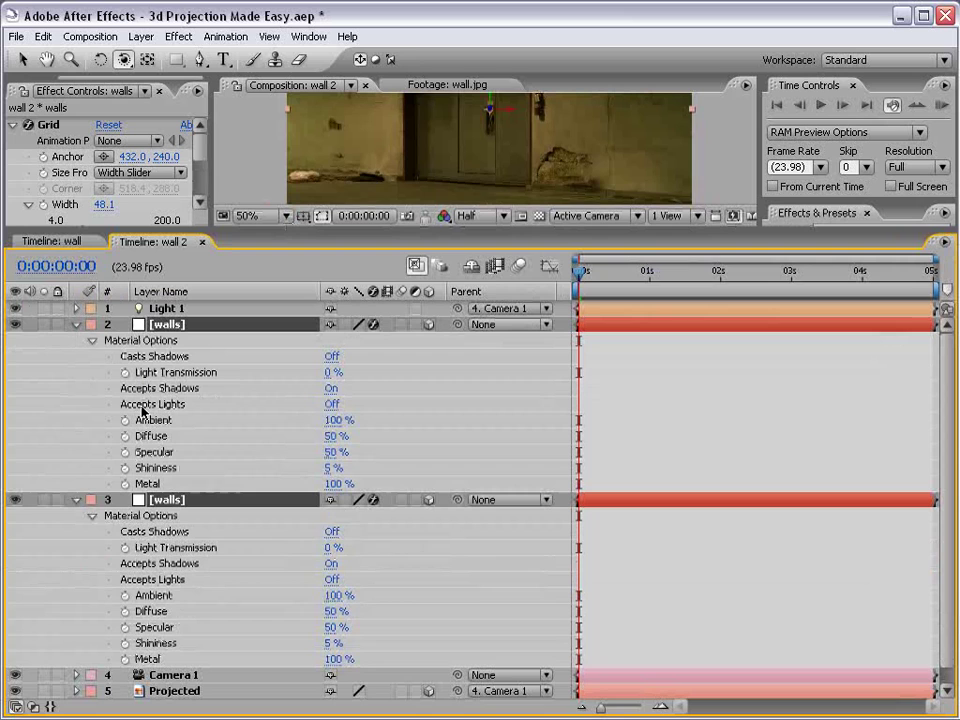
pyautogui.click(330, 388)
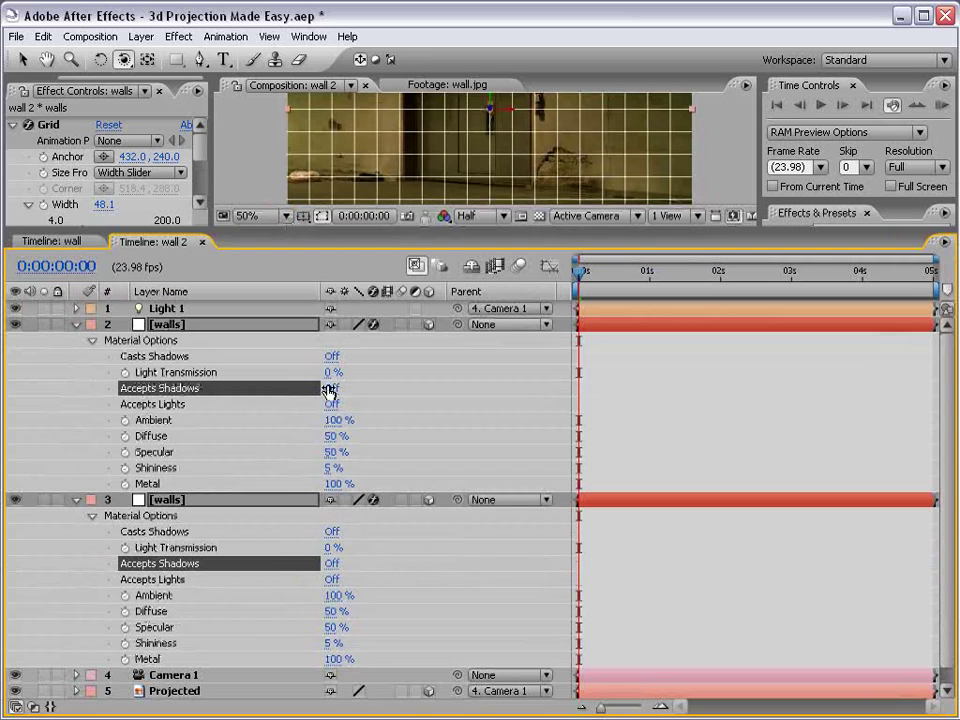
pyautogui.press('a')
pyautogui.press('a')
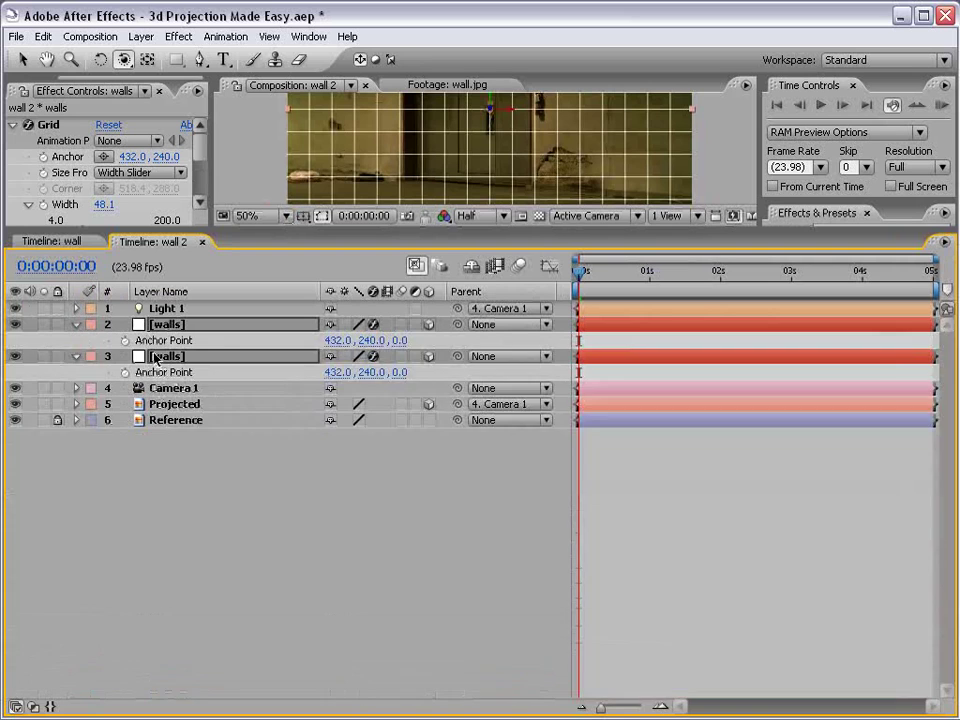
pyautogui.moveTo(180, 238); pyautogui.dragTo(185, 435)
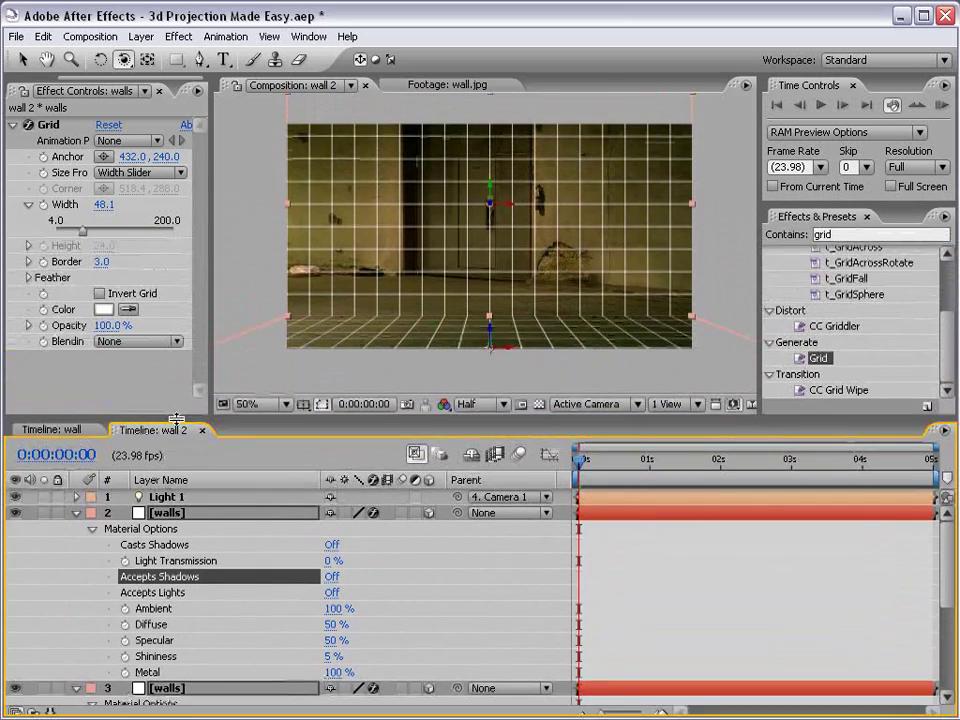
pyautogui.click(77, 518)
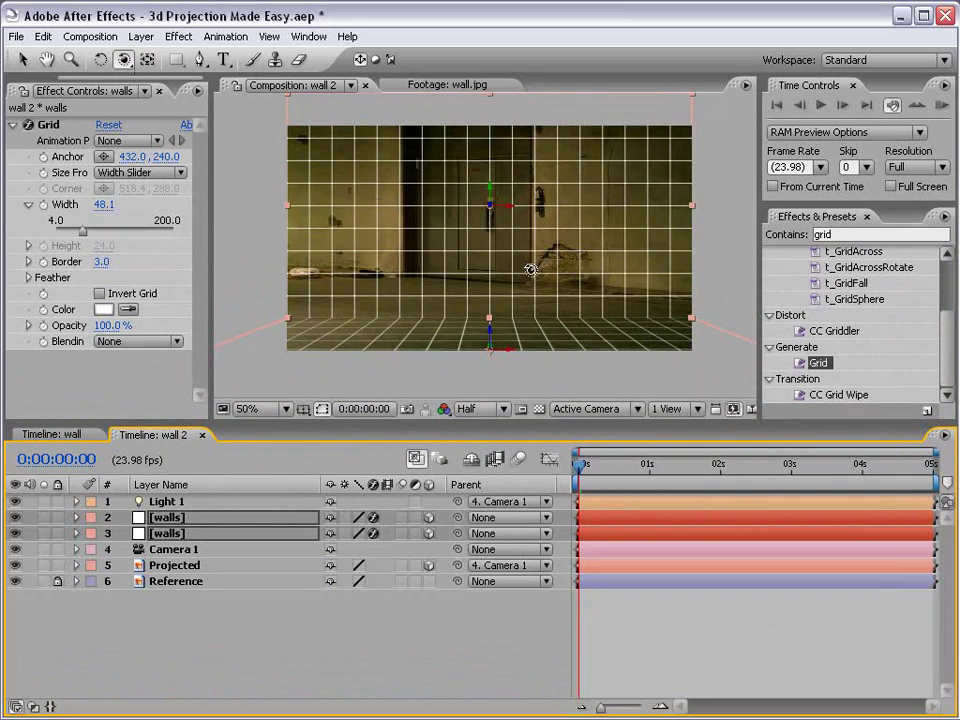
# Orbit and track the camera to bring the seam between the wall and floor grids onto the photo's wall base
pyautogui.moveTo(580, 261)
pyautogui.mouseDown()
pyautogui.moveTo(604, 266)
pyautogui.moveTo(580, 282)
pyautogui.mouseUp()
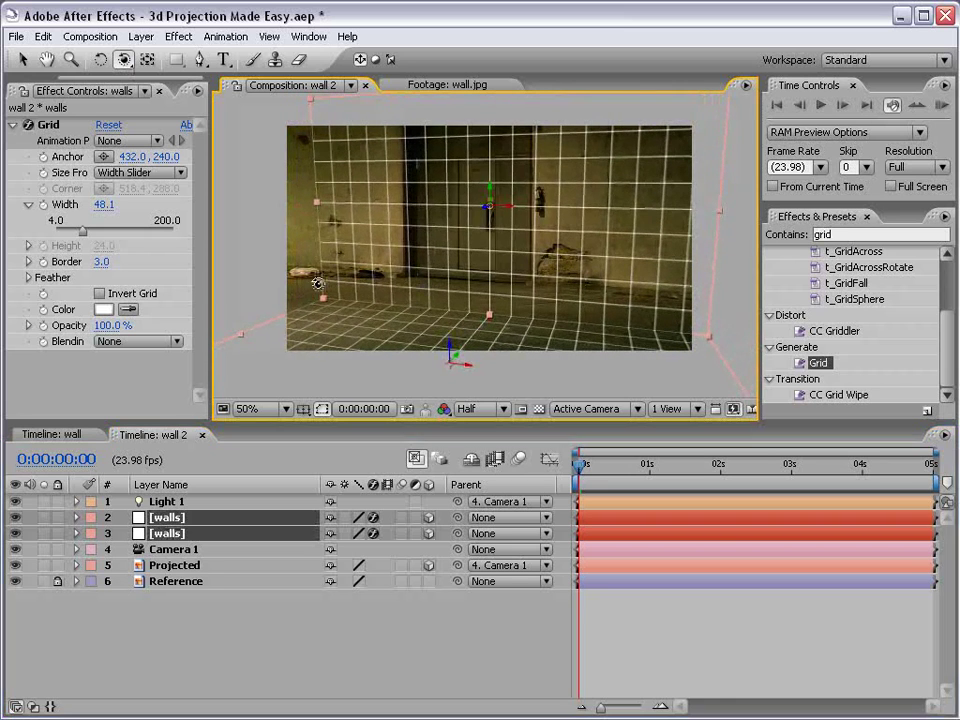
pyautogui.moveTo(317, 281); pyautogui.dragTo(542, 298)
pyautogui.press('c')
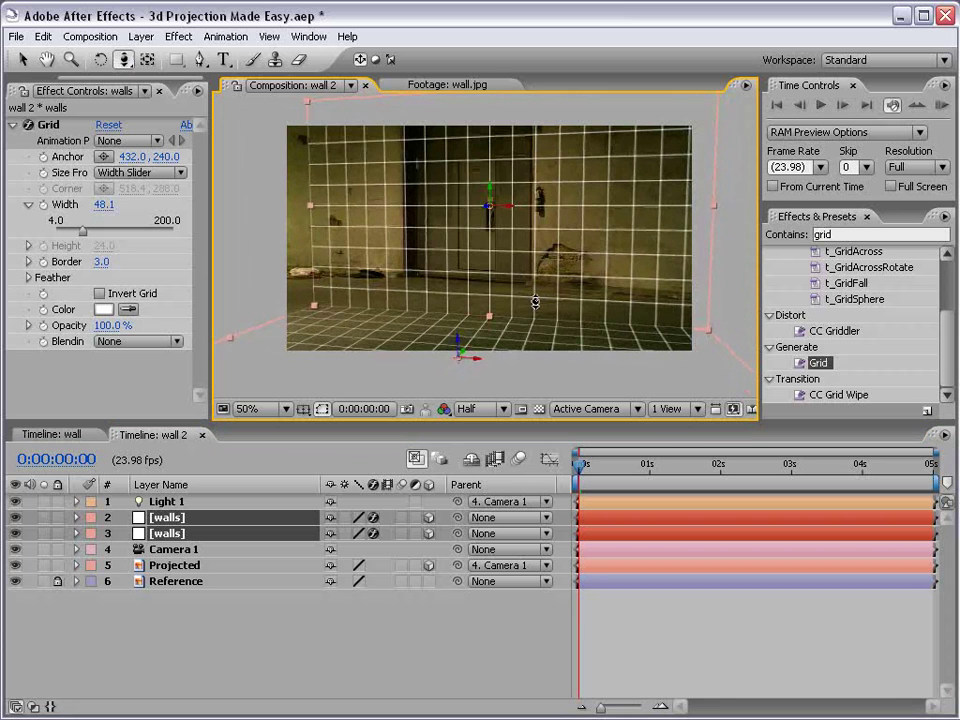
pyautogui.press('c')
pyautogui.moveTo(534, 300)
pyautogui.mouseDown()
pyautogui.moveTo(533, 284)
pyautogui.moveTo(520, 288)
pyautogui.mouseUp()
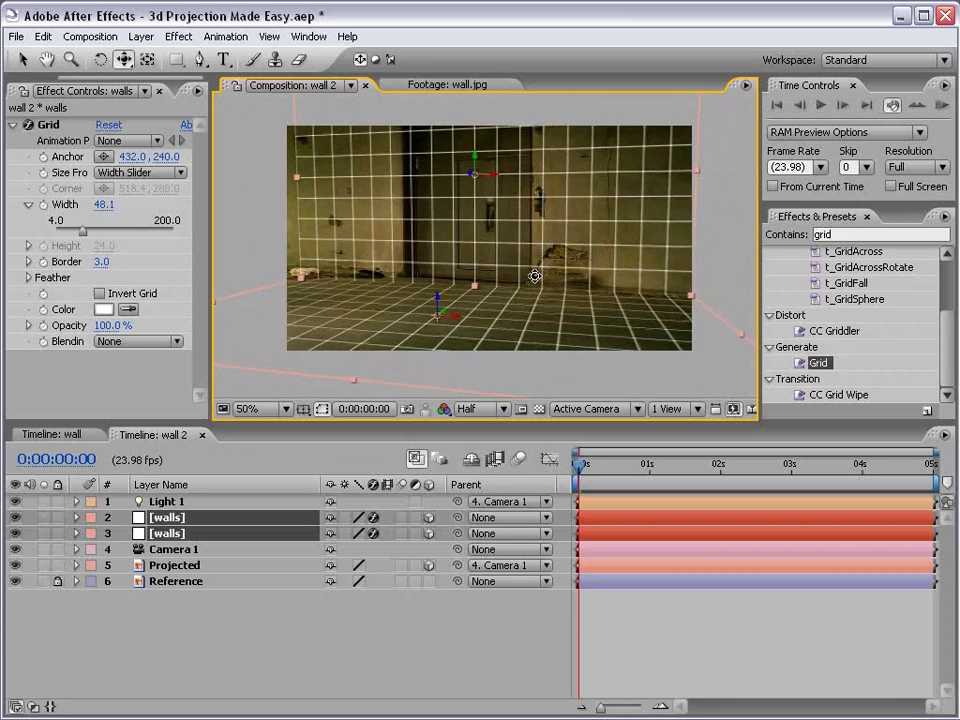
# Fine-tune the camera's orbit and XY tracking to align the grid perspective with the floor line in the reference photo
pyautogui.press('w')
pyautogui.press('c')
pyautogui.moveTo(624, 247); pyautogui.dragTo(620, 251)
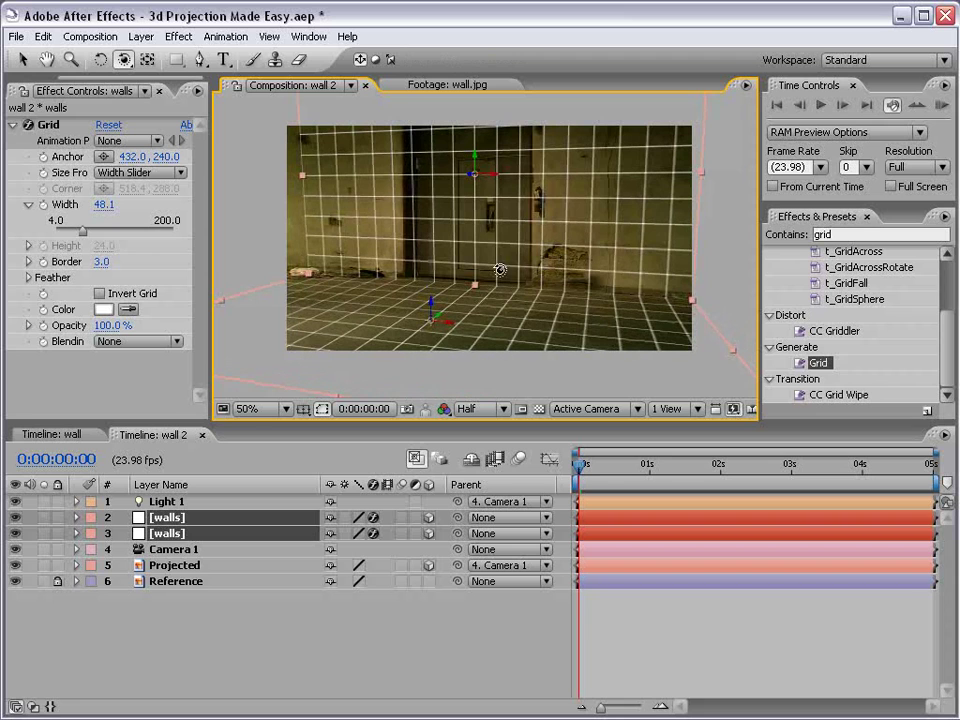
pyautogui.press('c')
pyautogui.moveTo(500, 270); pyautogui.dragTo(541, 268)
pyautogui.scroll(2, 510, 281)
pyautogui.moveTo(482, 296); pyautogui.dragTo(484, 296)
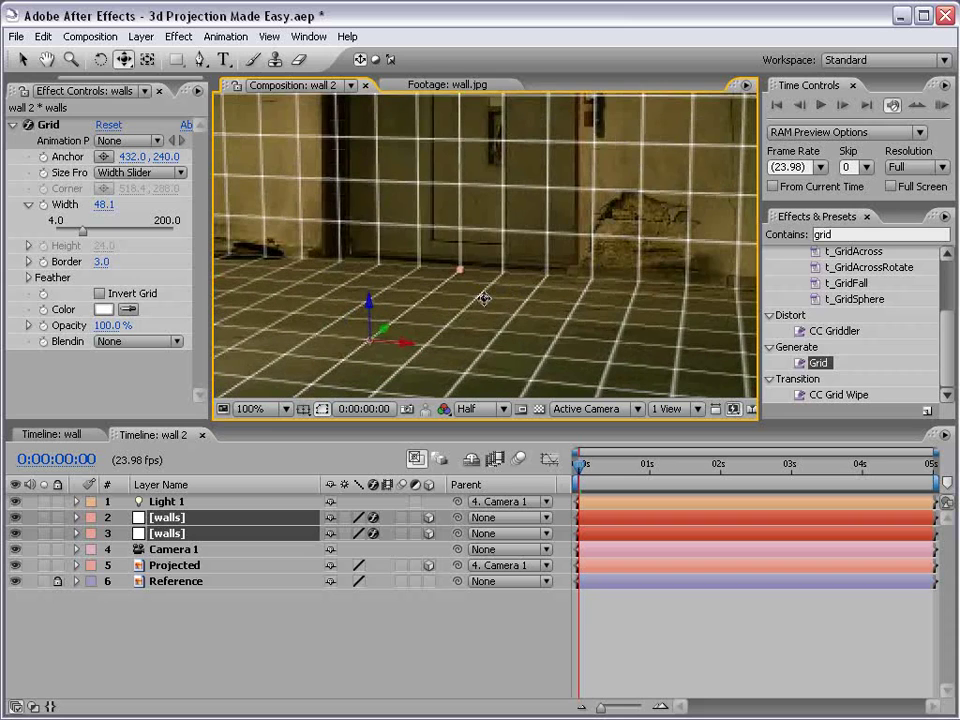
pyautogui.scroll(-2, 516, 276)
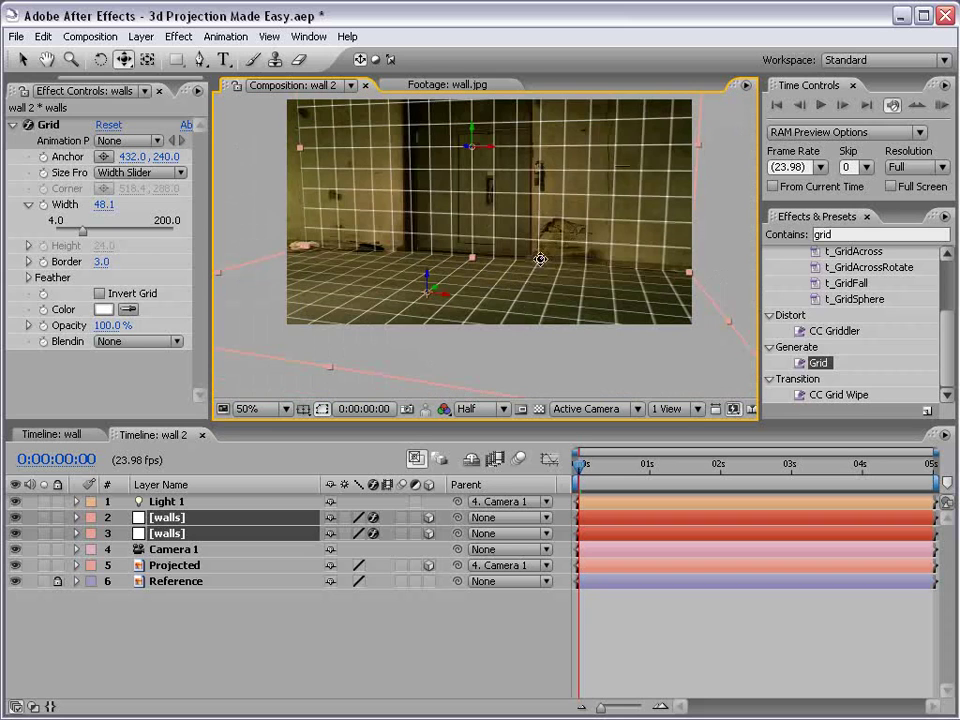
# Stretch the wall and floor layers sideways so both grids extend past the photo's side edge and meet at the corner
pyautogui.press('v')
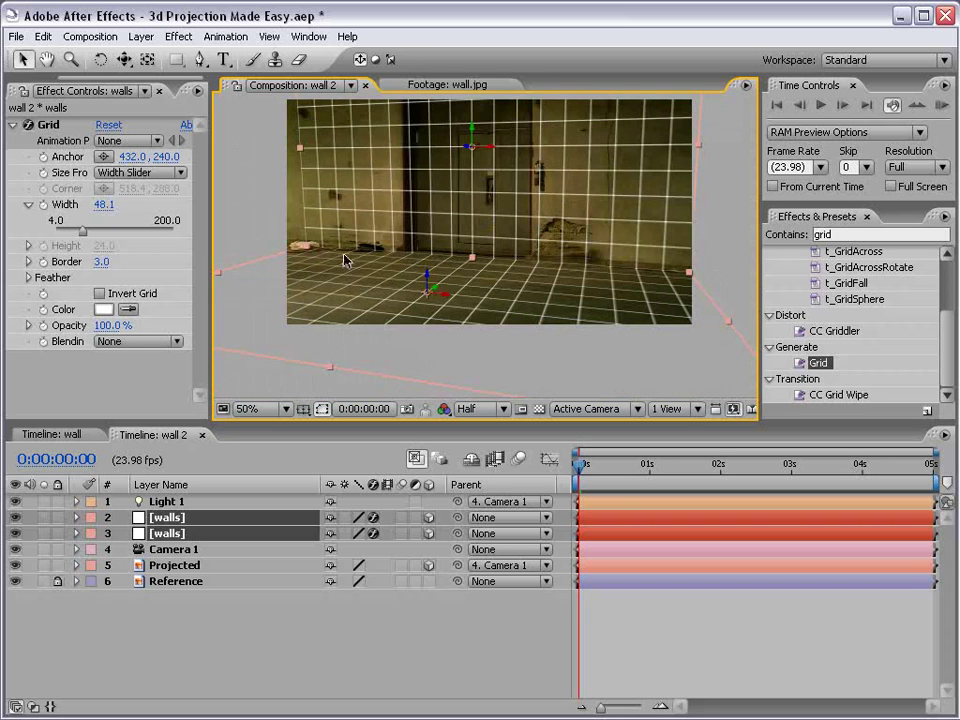
pyautogui.scroll(-2, 492, 262)
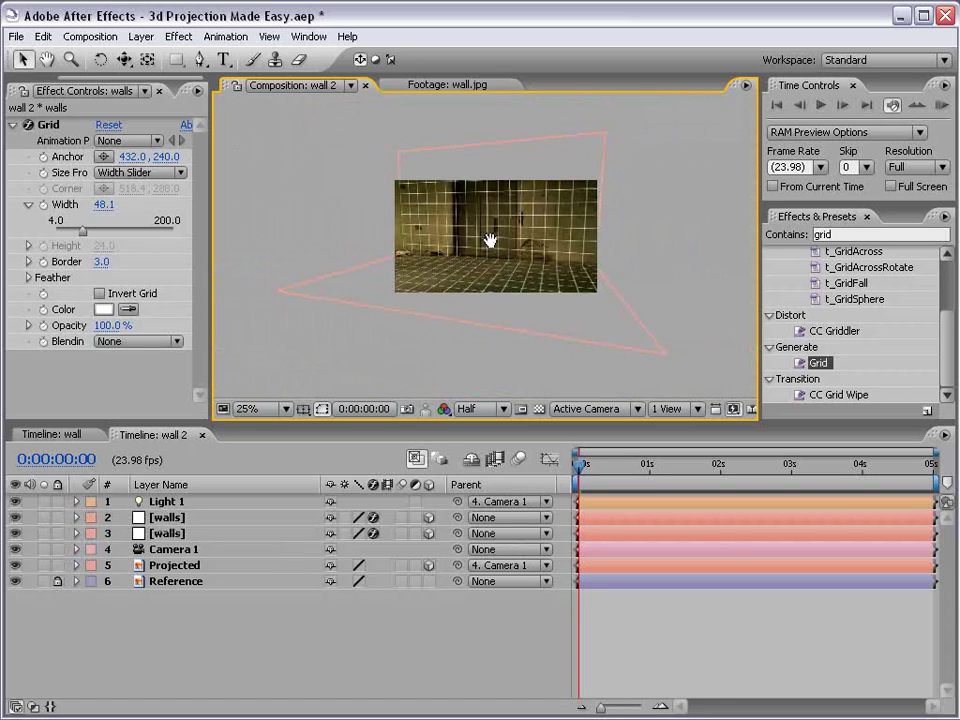
pyautogui.scroll(2, 490, 240)
pyautogui.click(503, 261)
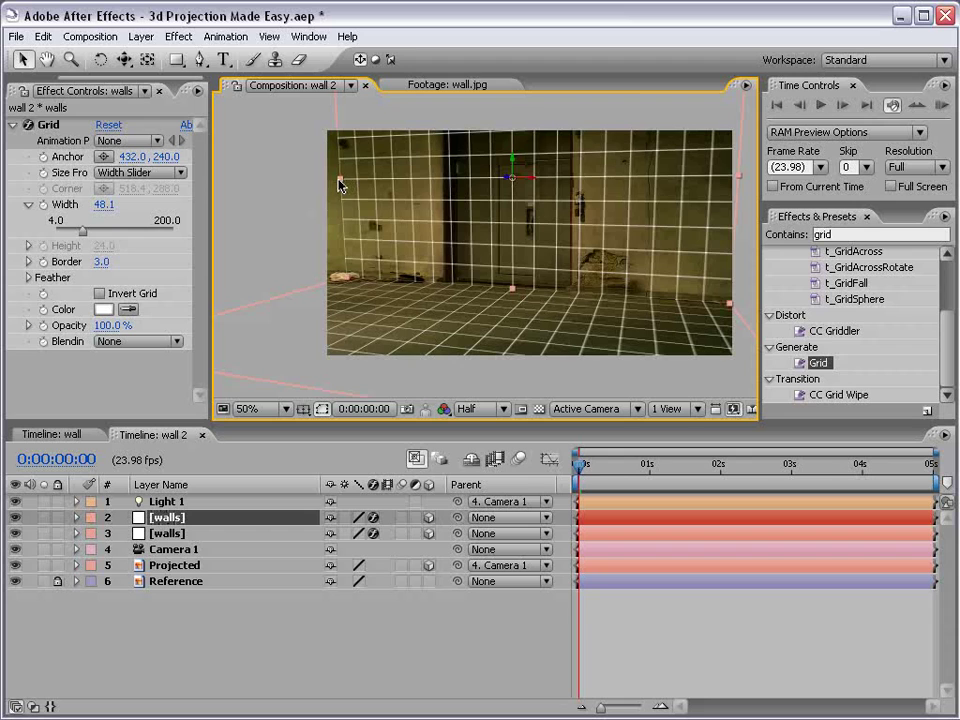
pyautogui.moveTo(340, 185); pyautogui.dragTo(291, 182)
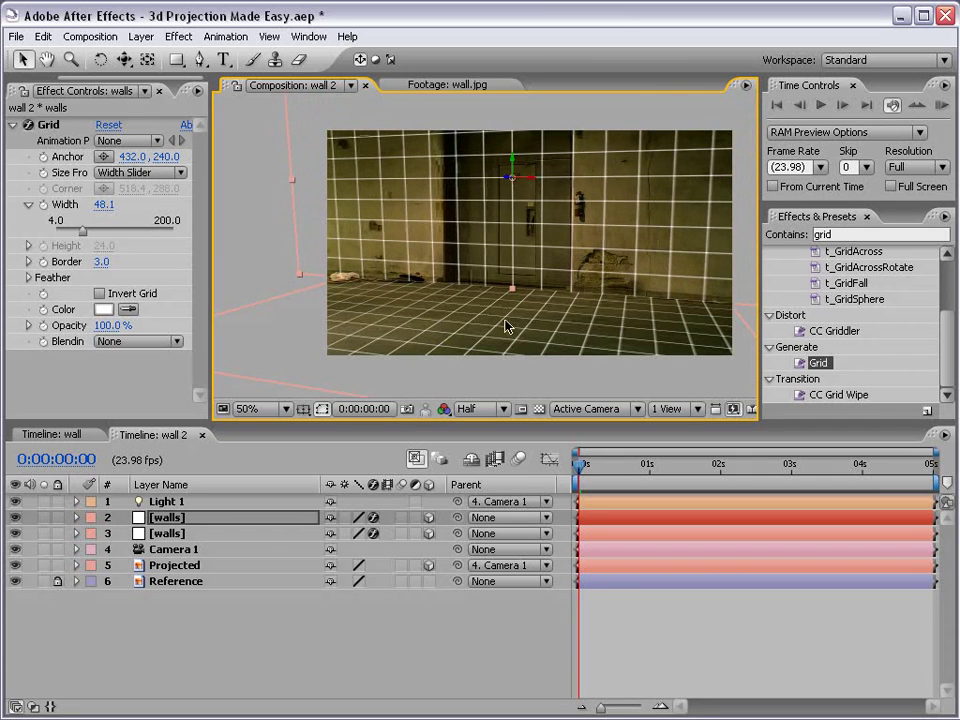
pyautogui.click(309, 313)
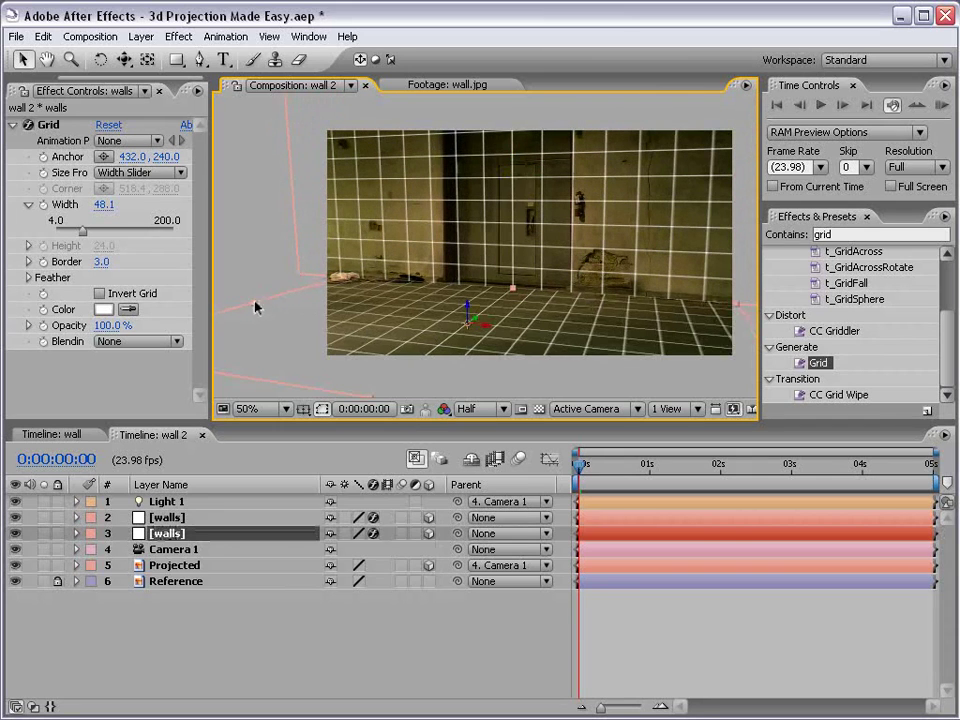
pyautogui.moveTo(257, 306)
pyautogui.mouseDown()
pyautogui.moveTo(233, 291)
pyautogui.moveTo(257, 287)
pyautogui.mouseUp()
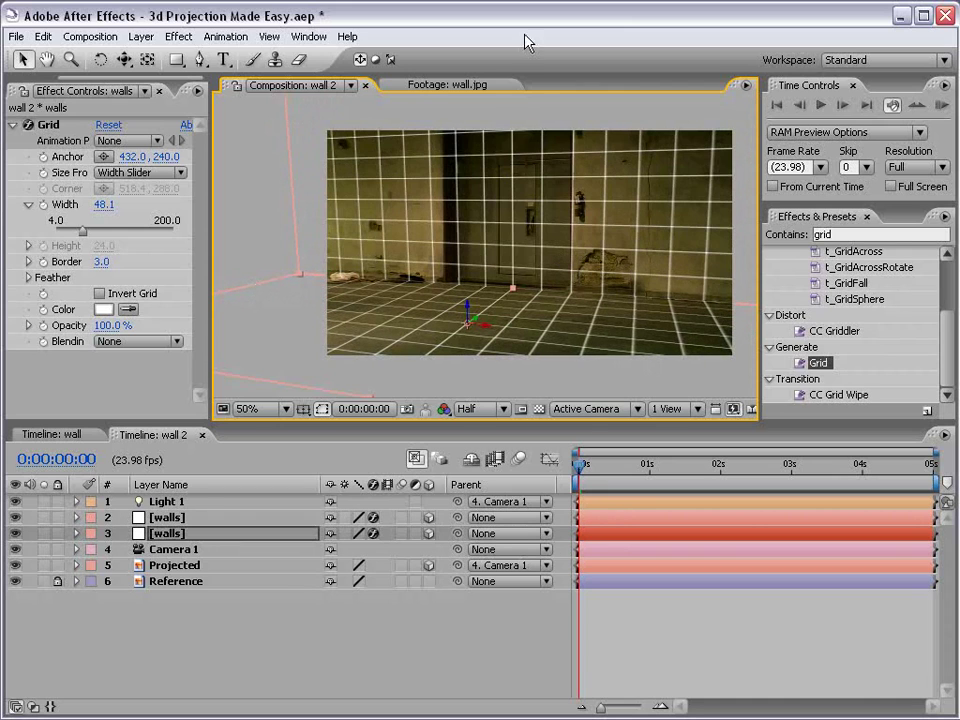
# Enlarge the composition view and orbit the camera slightly to refine the grid's match with the photo's perspective
pyautogui.press('`')
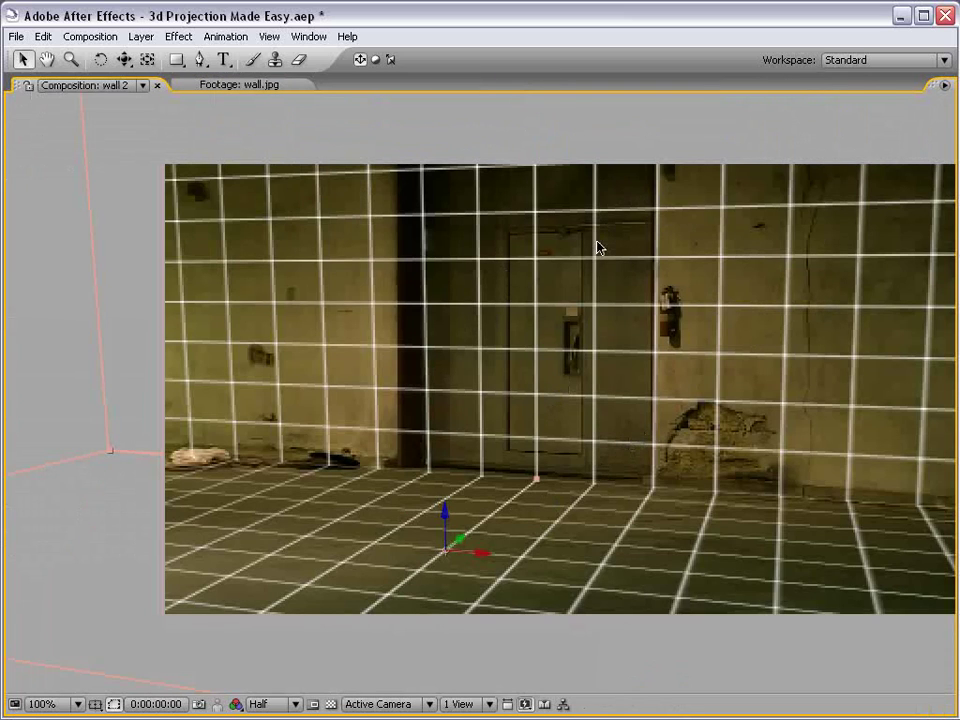
pyautogui.press('c')
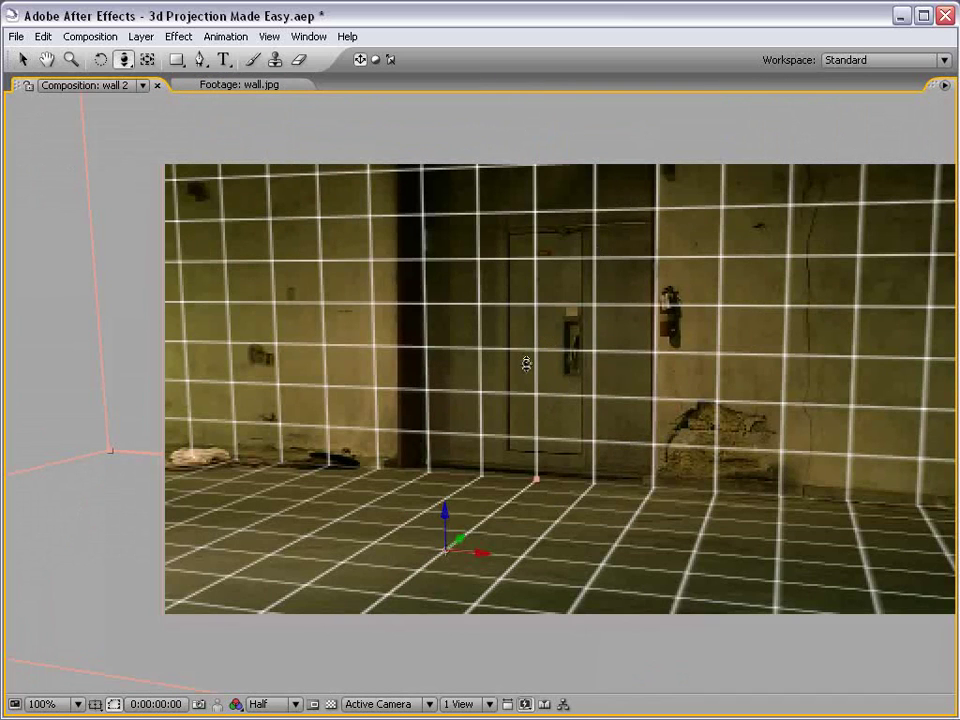
pyautogui.moveTo(526, 361); pyautogui.dragTo(521, 345)
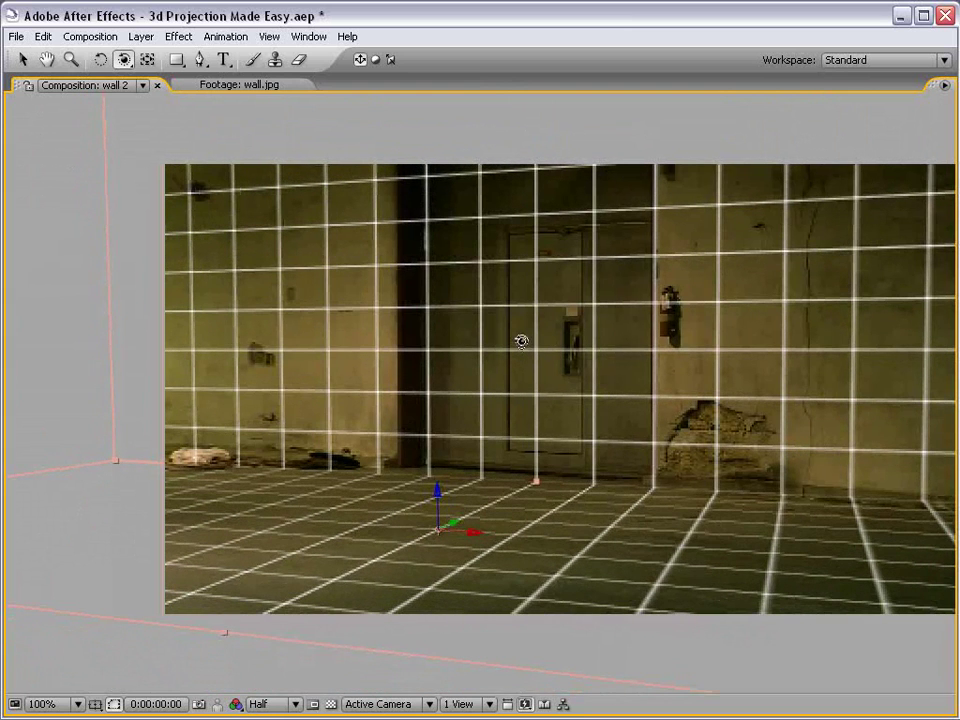
pyautogui.press('`')
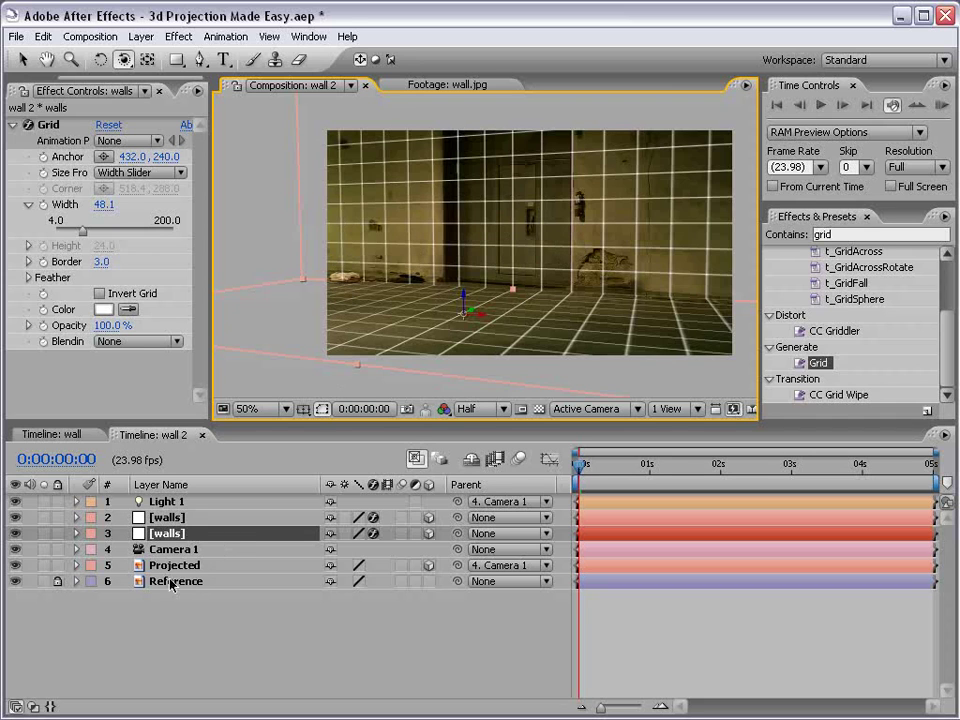
# Turn on Accepts Shadows in the Material Options of both walls layers and collapse their properties
pyautogui.keyDown('shift'); pyautogui.click(168, 517); pyautogui.keyUp('shift')
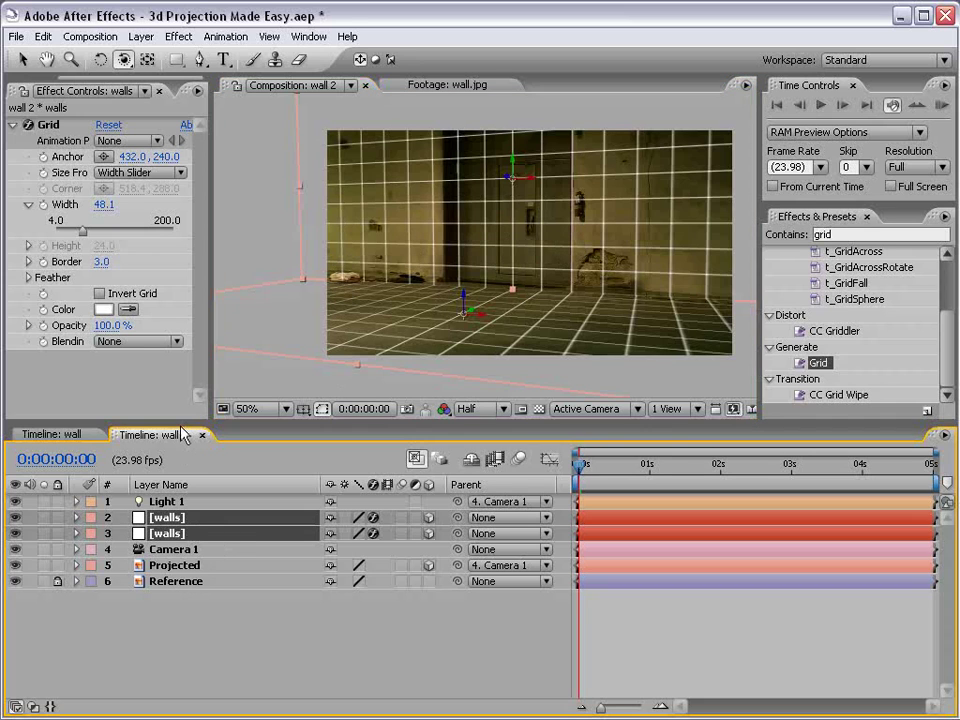
pyautogui.moveTo(181, 422); pyautogui.dragTo(181, 265)
pyautogui.press('a')
pyautogui.press('a')
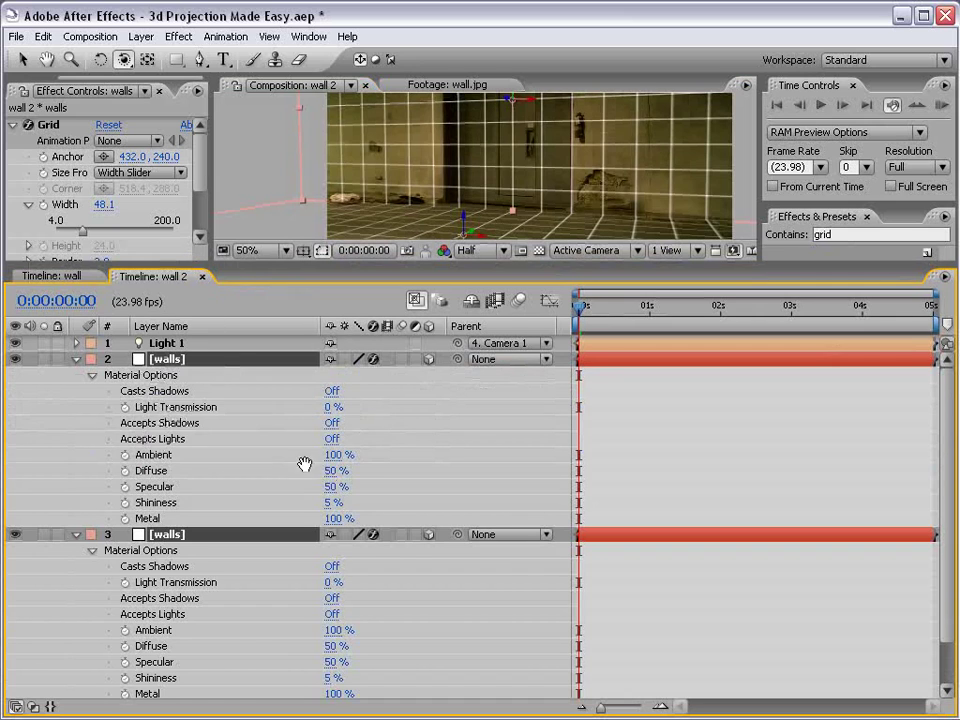
pyautogui.scroll(-1, 280, 456)
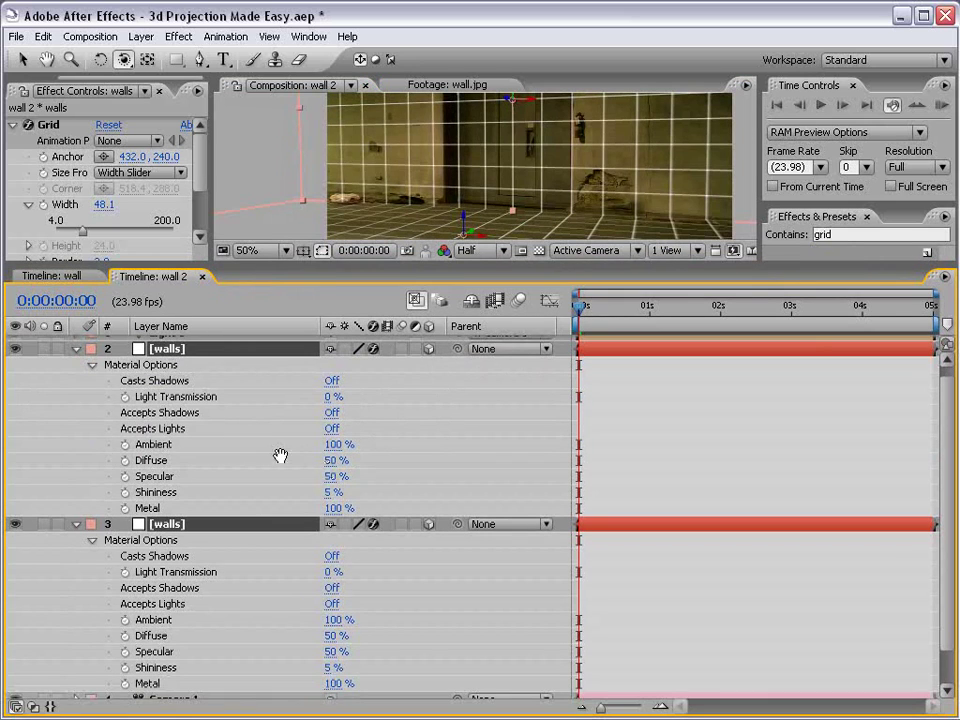
pyautogui.click(331, 412)
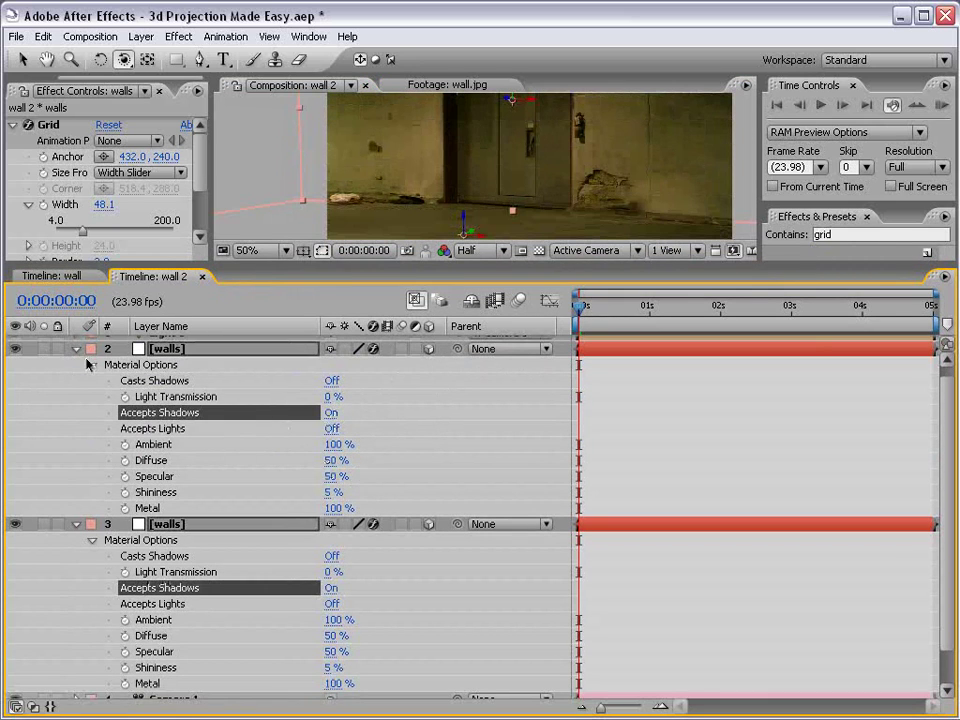
pyautogui.press('a')
pyautogui.press('a')
pyautogui.moveTo(253, 268); pyautogui.dragTo(253, 396)
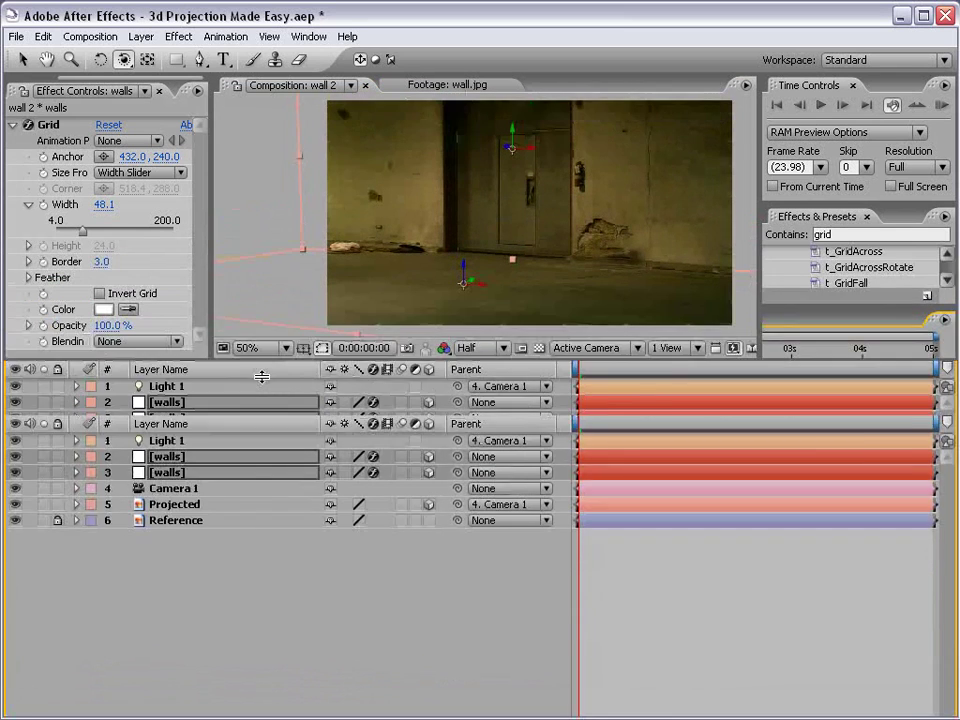
# Turn off the Grid effect on both walls layers, hide the Reference layer and enlarge the composition view
pyautogui.click(374, 490)
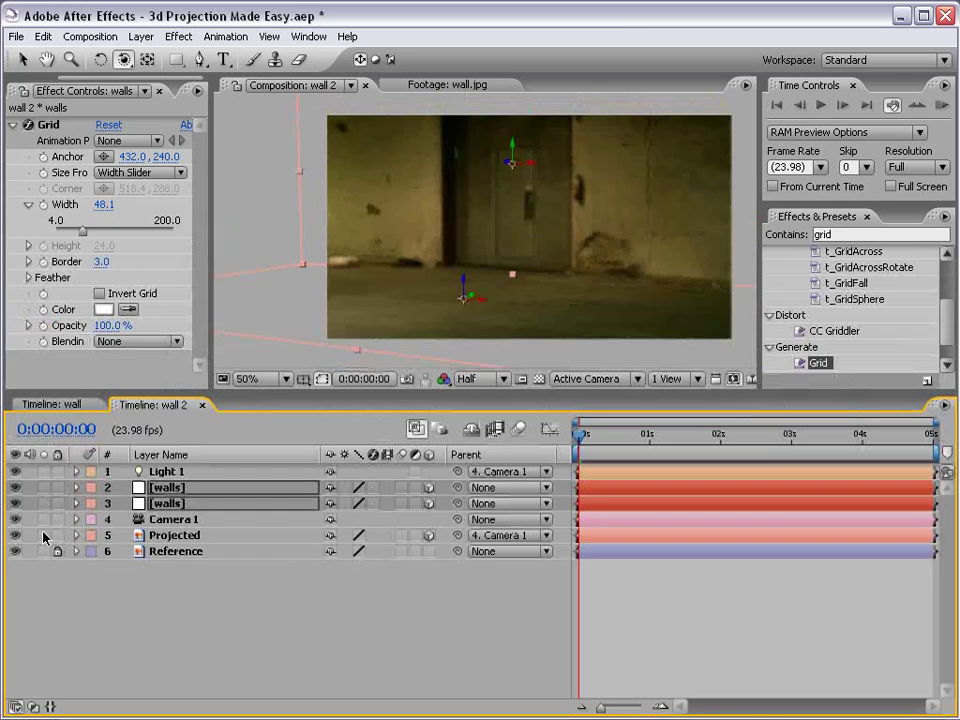
pyautogui.click(15, 551)
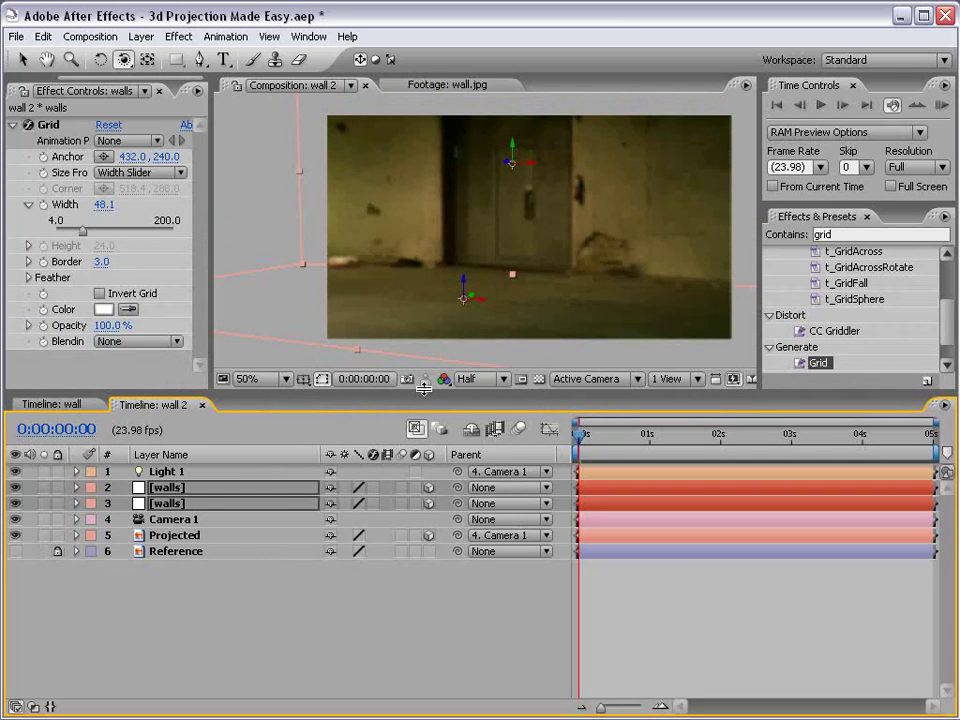
pyautogui.moveTo(427, 392); pyautogui.dragTo(427, 482)
pyautogui.press('v')
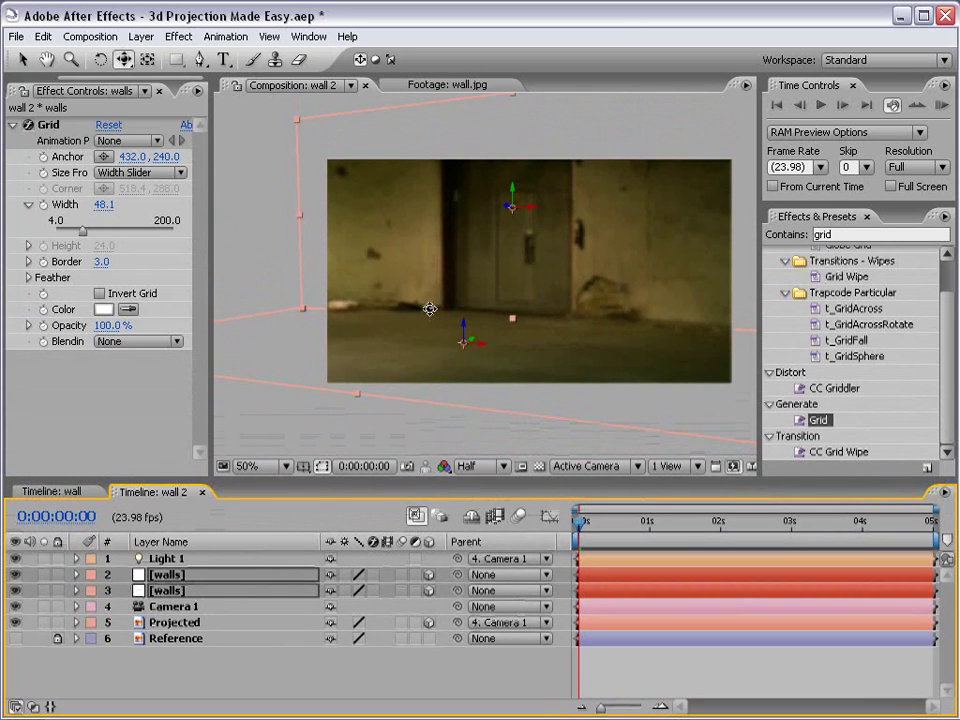
# Detach the Projected layer and Light 1 from Camera 1 by setting both parents to None
pyautogui.hotkey('ctrl', 'shift', 'a')
pyautogui.click(401, 624)
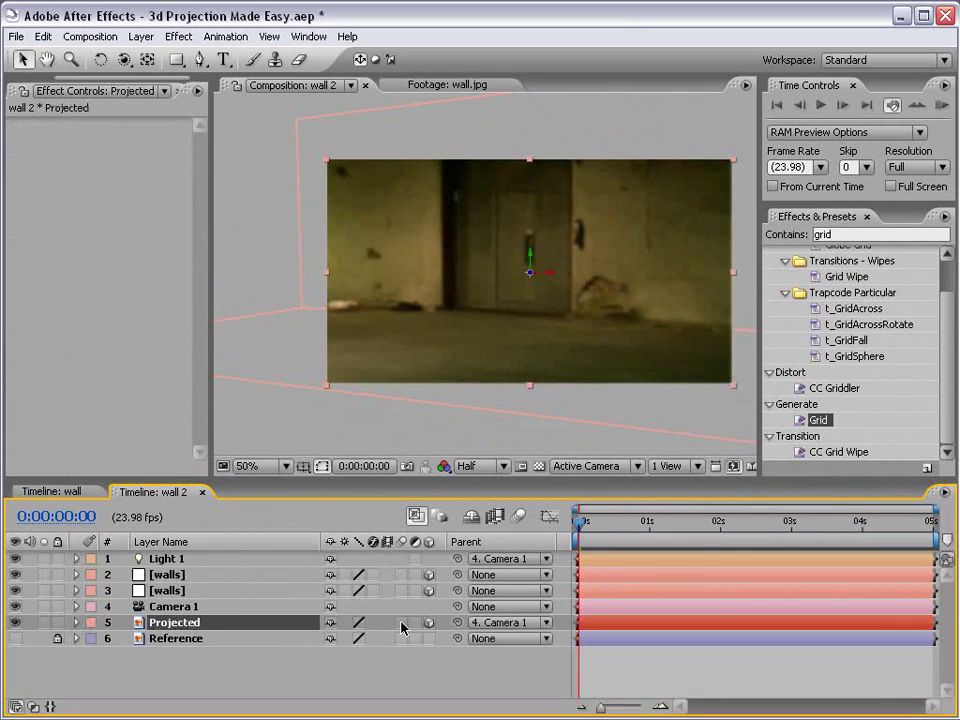
pyautogui.click(487, 624)
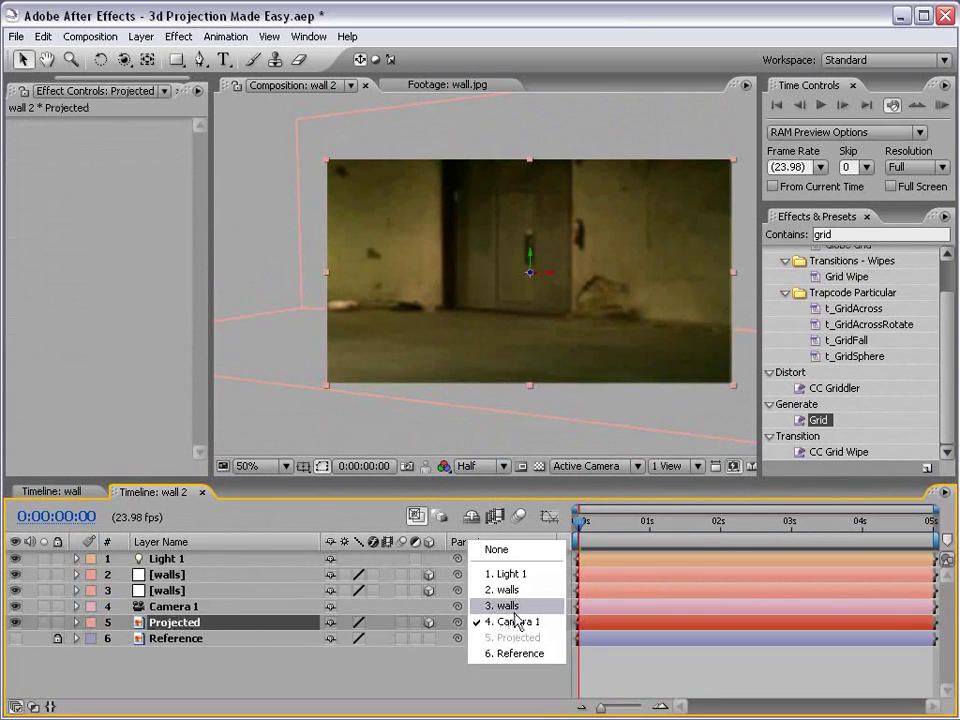
pyautogui.click(511, 553)
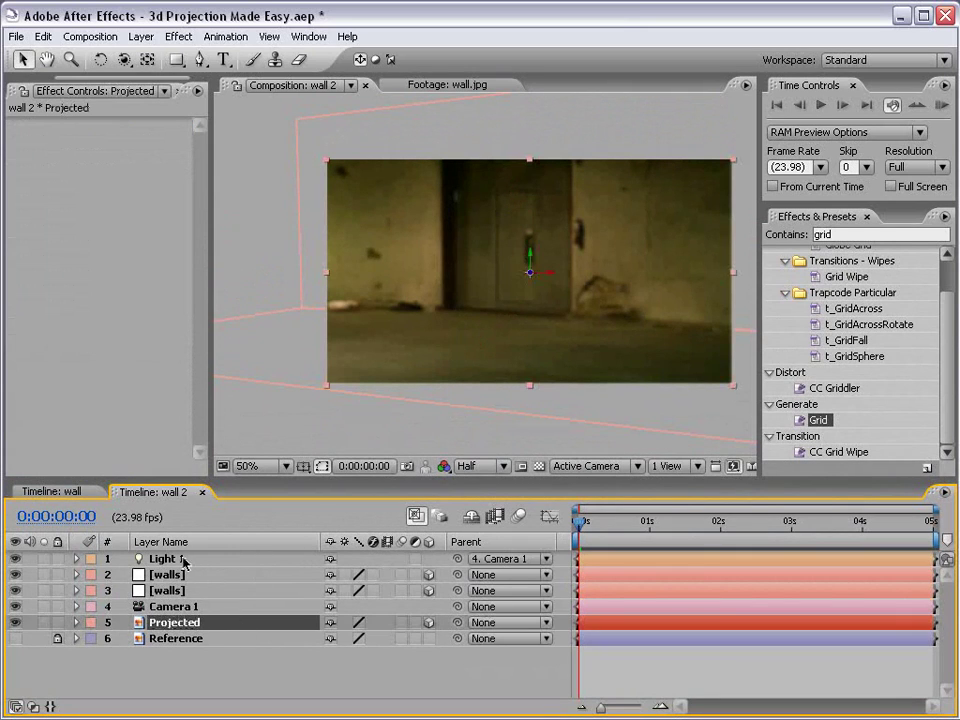
pyautogui.click(186, 559)
pyautogui.click(478, 559)
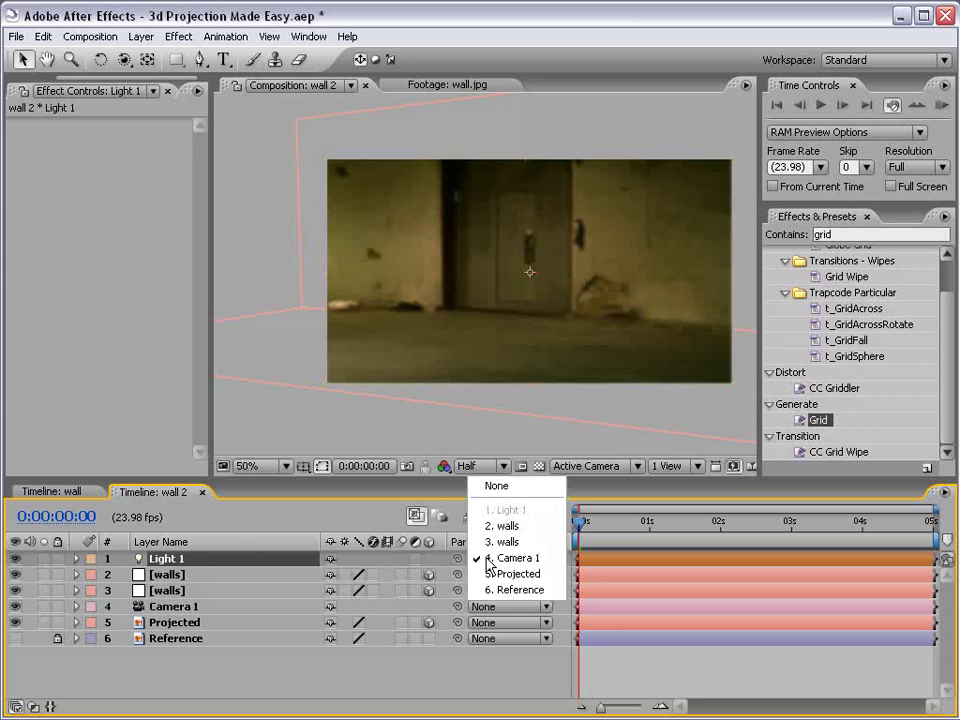
pyautogui.click(497, 487)
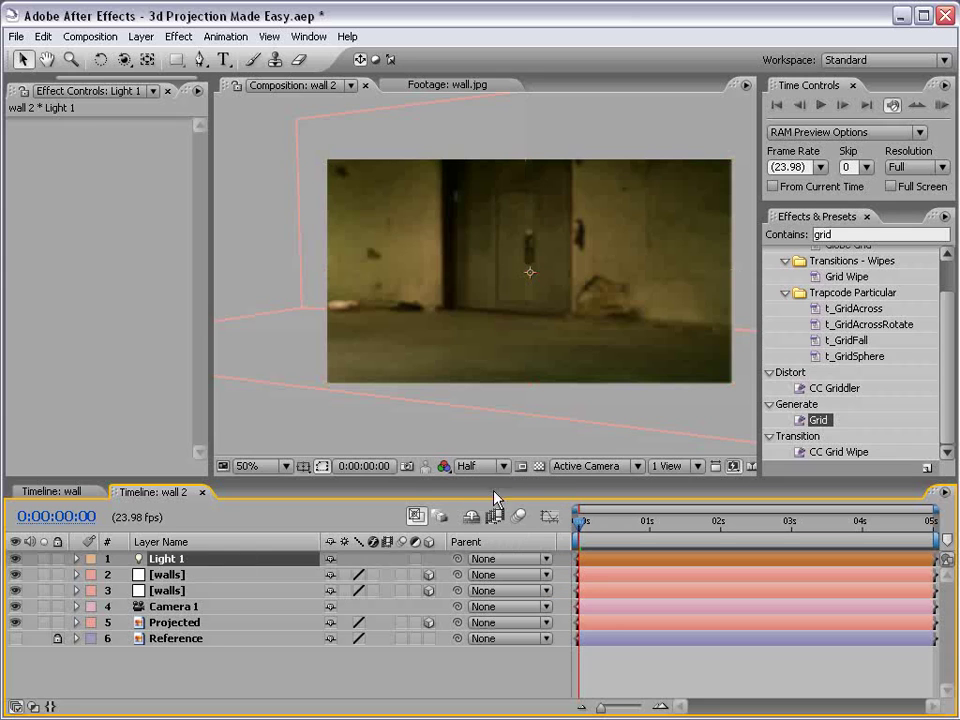
# Orbit Camera 1 far around the scene and back to the door to test the 3D projection
pyautogui.click(197, 607)
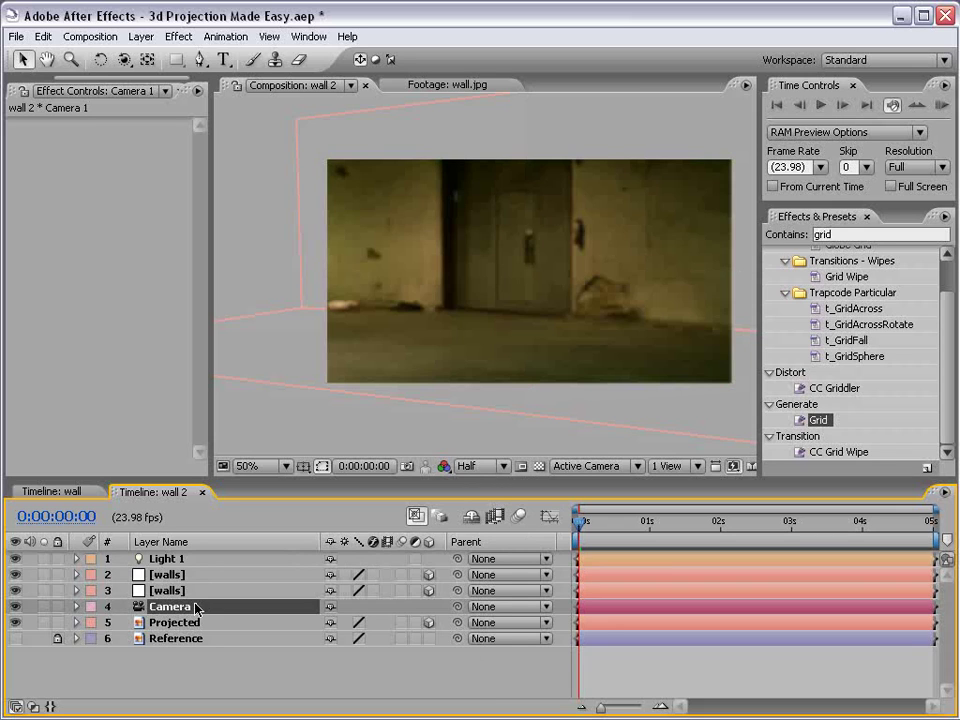
pyautogui.press('Return')
pyautogui.press('c')
pyautogui.moveTo(369, 296); pyautogui.dragTo(150, 302)
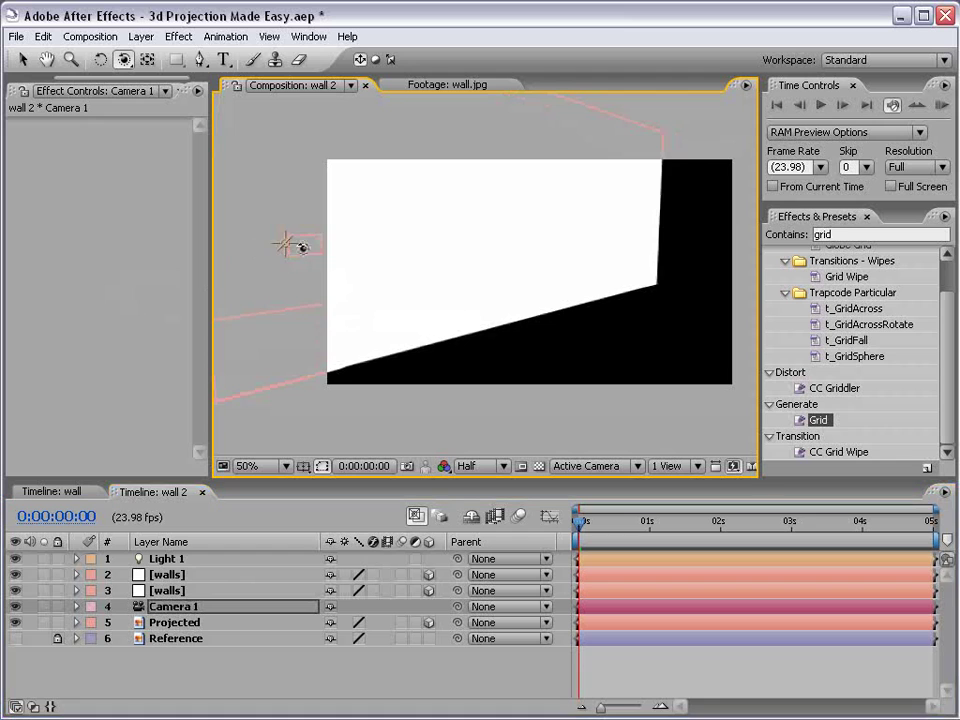
pyautogui.moveTo(258, 280); pyautogui.dragTo(473, 278)
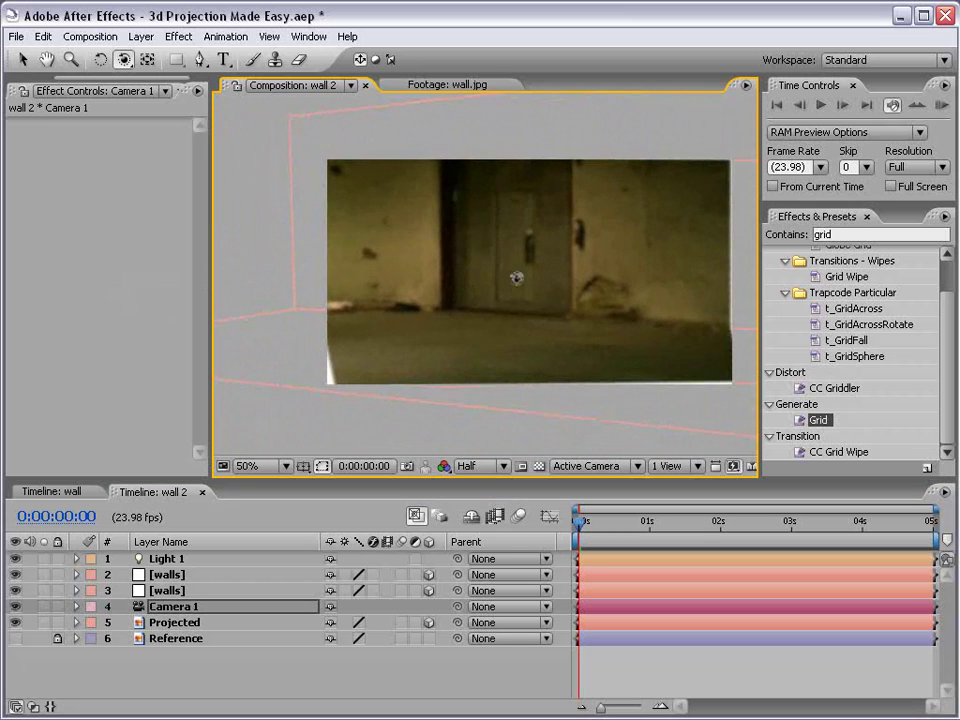
# Track Camera 1 in Z and reframe it so the projected photo fills the frame, and save the project
pyautogui.press('c')
pyautogui.press('c')
pyautogui.moveTo(523, 328)
pyautogui.mouseDown()
pyautogui.moveTo(533, 308)
pyautogui.moveTo(525, 343)
pyautogui.mouseUp()
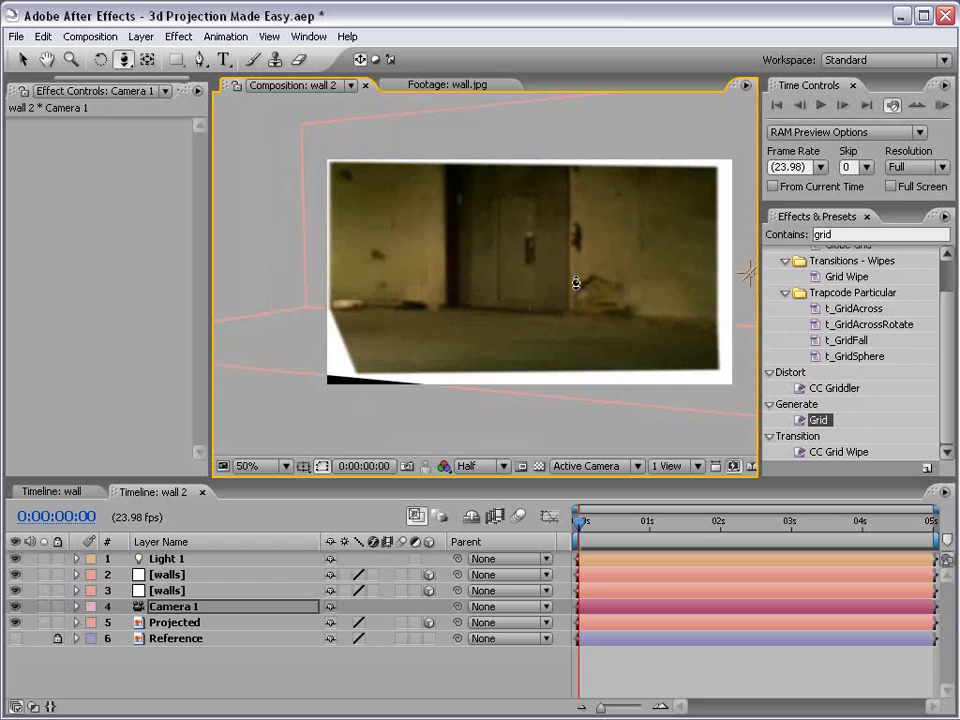
pyautogui.moveTo(576, 283); pyautogui.dragTo(631, 277)
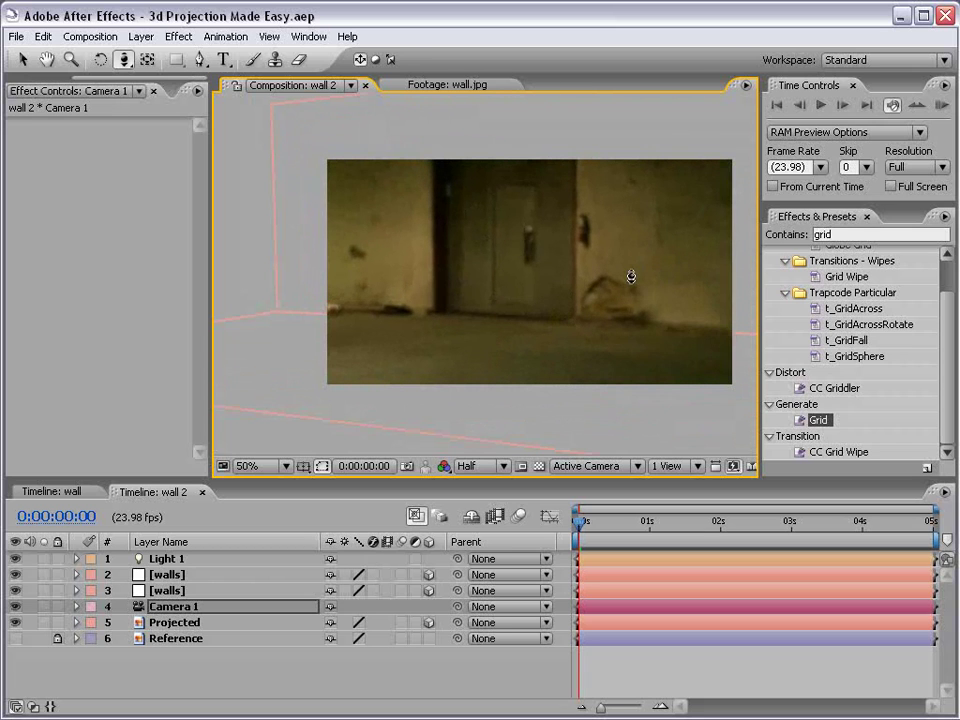
pyautogui.press('c')
pyautogui.moveTo(454, 311); pyautogui.dragTo(433, 306)
pyautogui.moveTo(565, 300)
pyautogui.mouseDown()
pyautogui.moveTo(585, 298)
pyautogui.moveTo(517, 302)
pyautogui.moveTo(529, 300)
pyautogui.moveTo(508, 274)
pyautogui.moveTo(524, 298)
pyautogui.moveTo(557, 295)
pyautogui.mouseUp()
pyautogui.hotkey('ctrl', 's')
pyautogui.press('v')
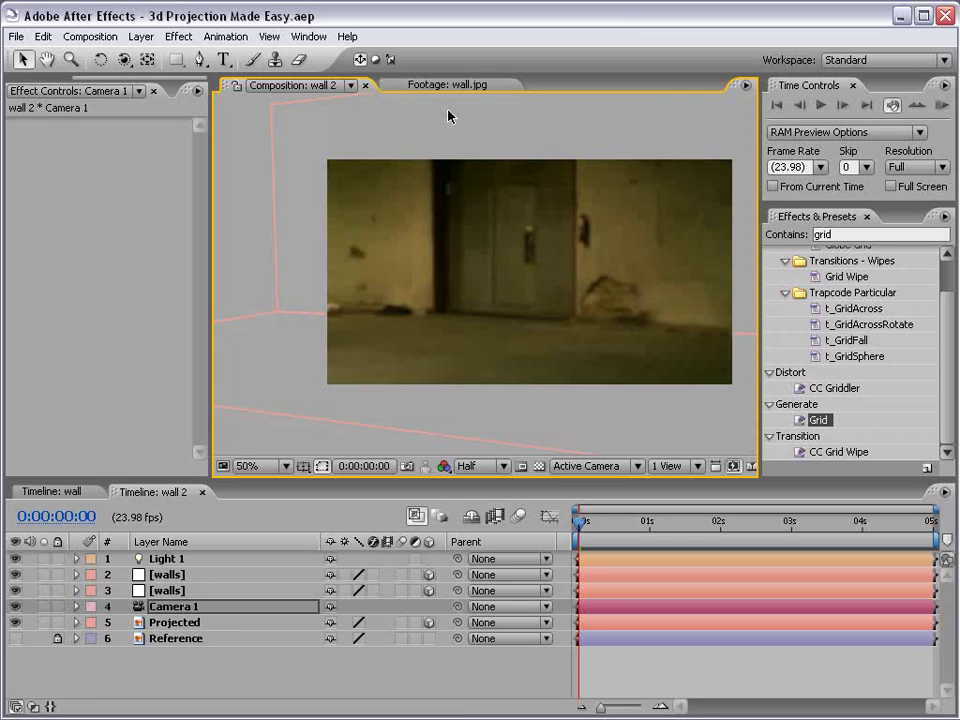
# Set the composition's Advanced 3D shadow map resolution to 4000
pyautogui.click(95, 37)
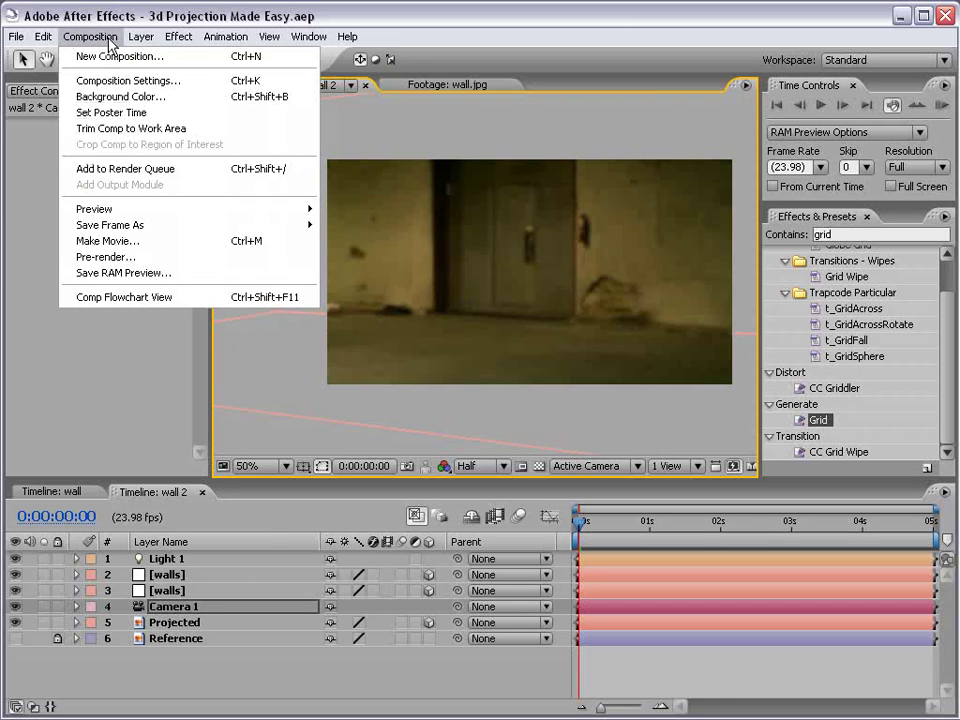
pyautogui.click(166, 84)
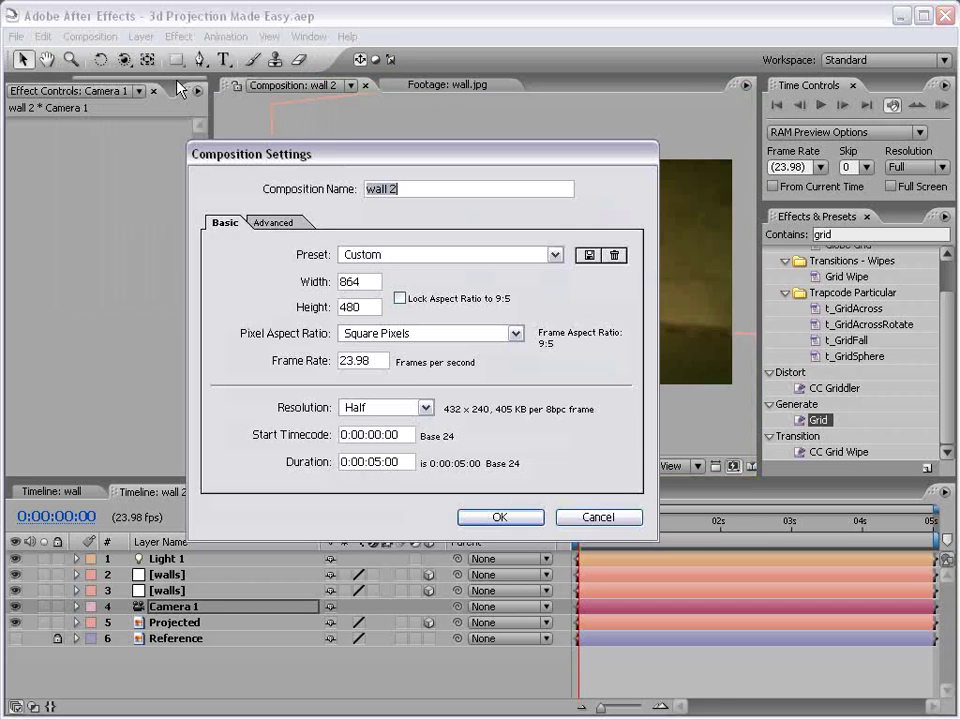
pyautogui.click(276, 224)
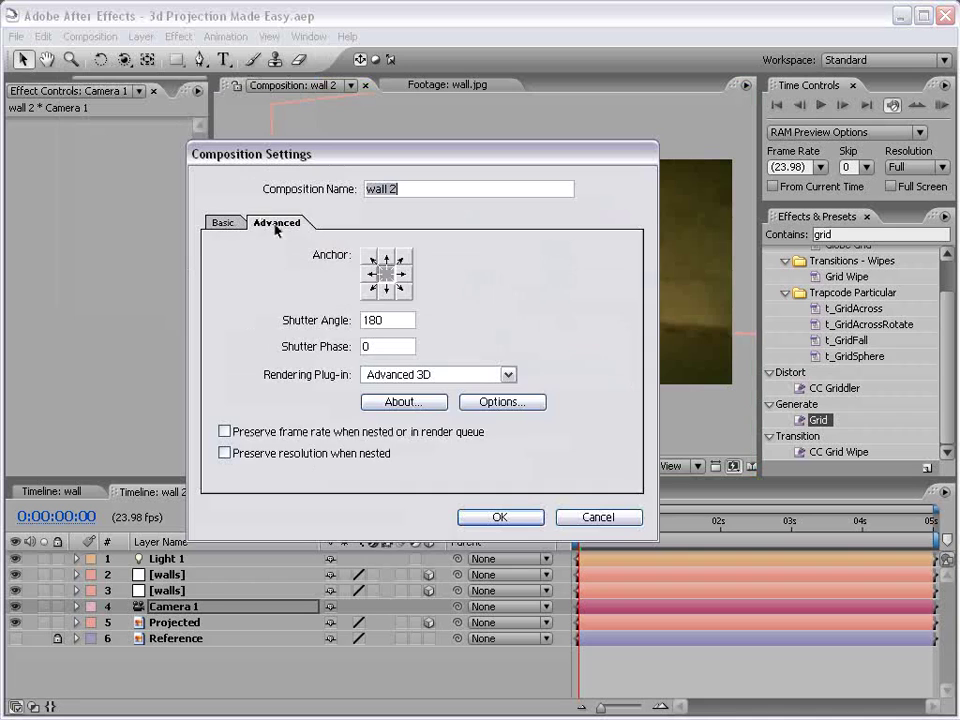
pyautogui.click(500, 401)
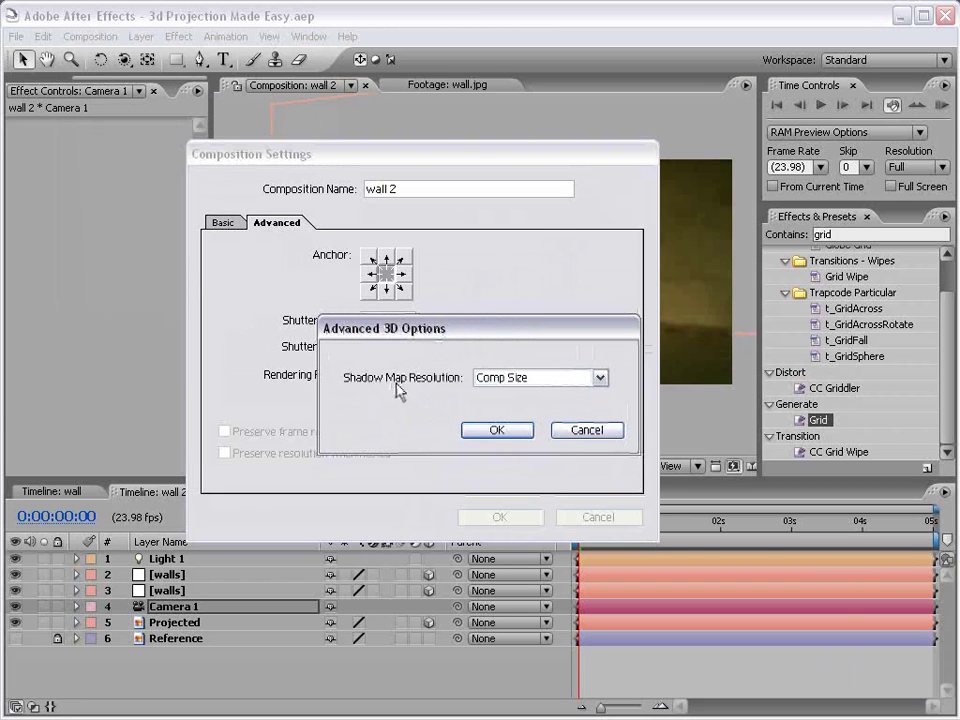
pyautogui.click(530, 377)
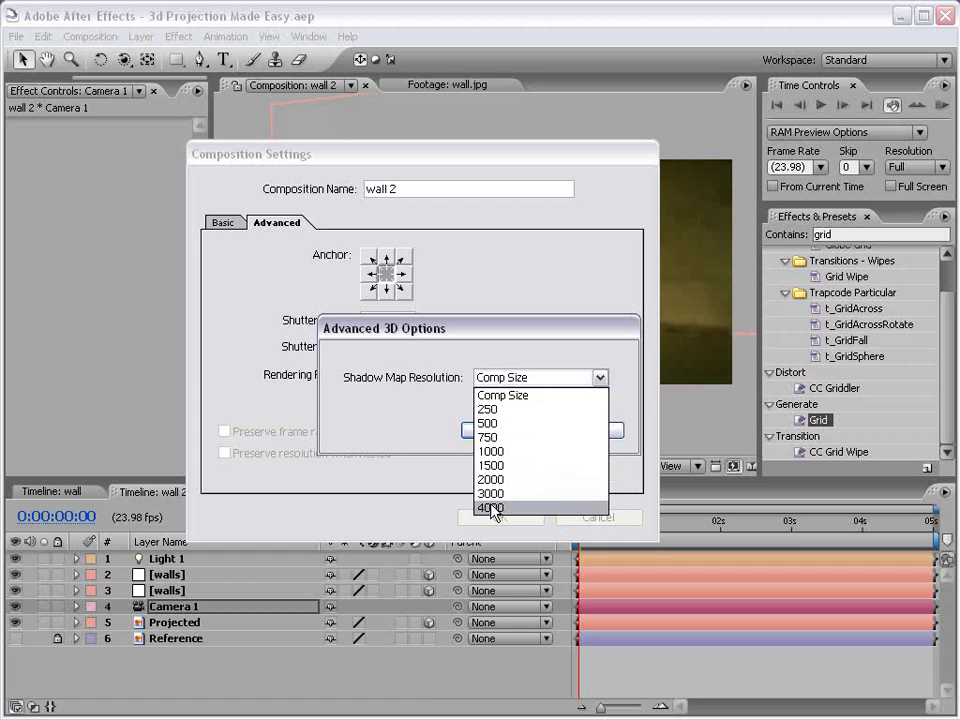
pyautogui.click(491, 508)
pyautogui.click(492, 430)
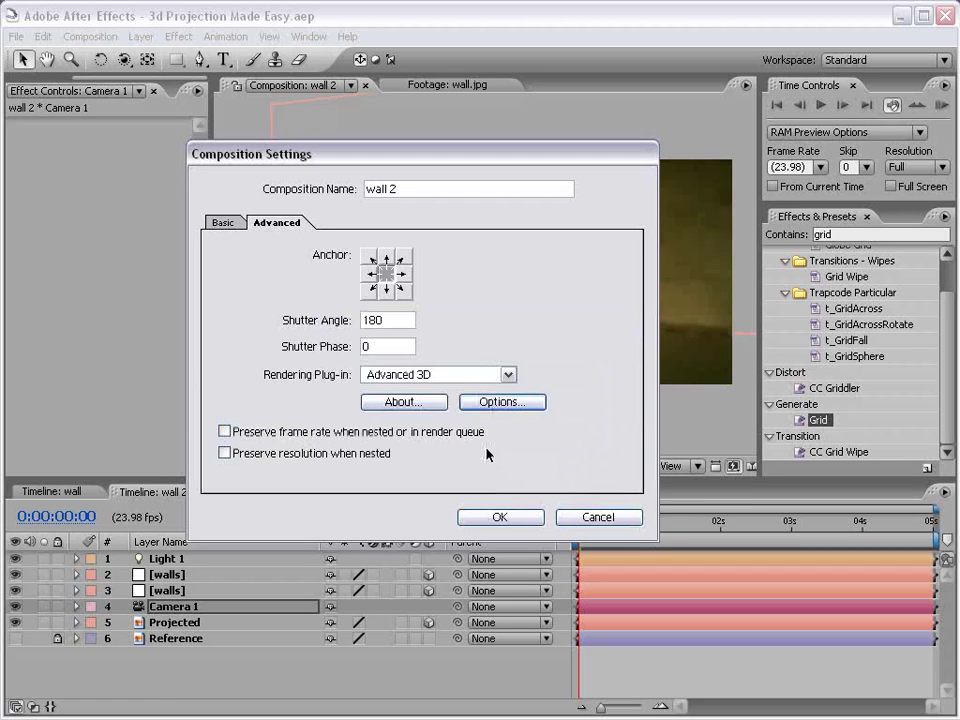
pyautogui.click(497, 517)
# Set the composition preview resolution to Full and examine the sharpness of the projected door up close
pyautogui.scroll(1, 540, 285)
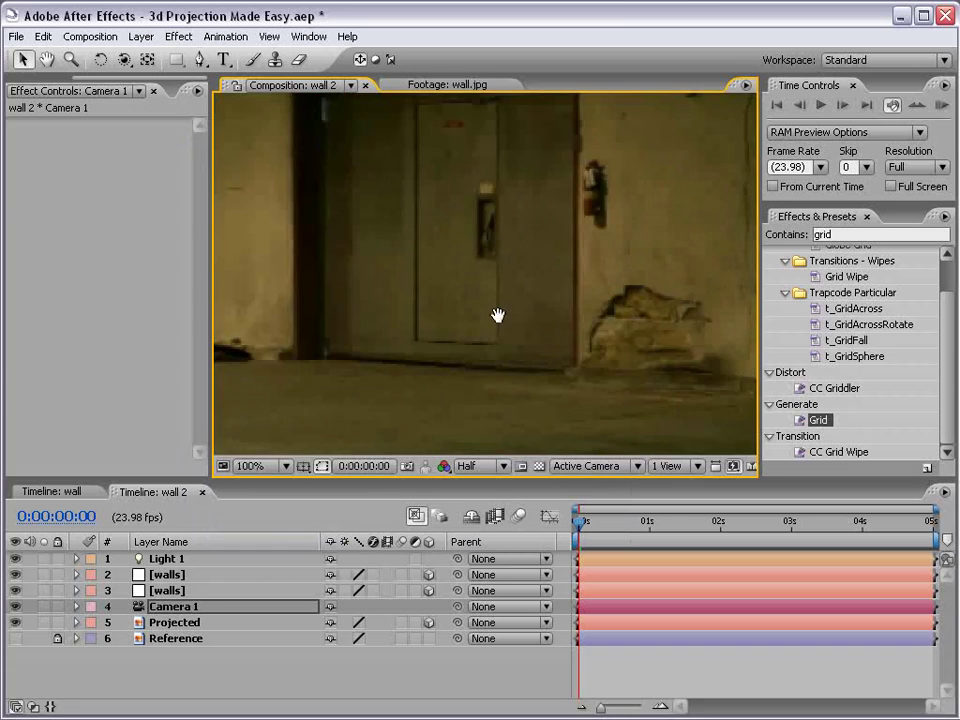
pyautogui.scroll(-1, 497, 317)
pyautogui.click(478, 466)
pyautogui.click(474, 484)
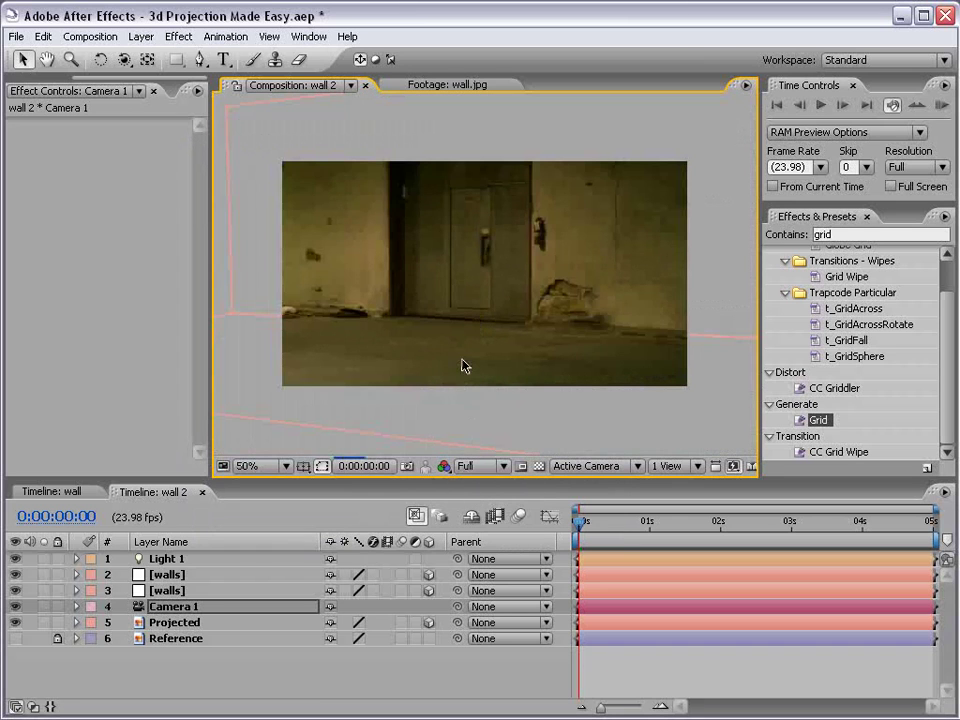
pyautogui.scroll(1, 462, 366)
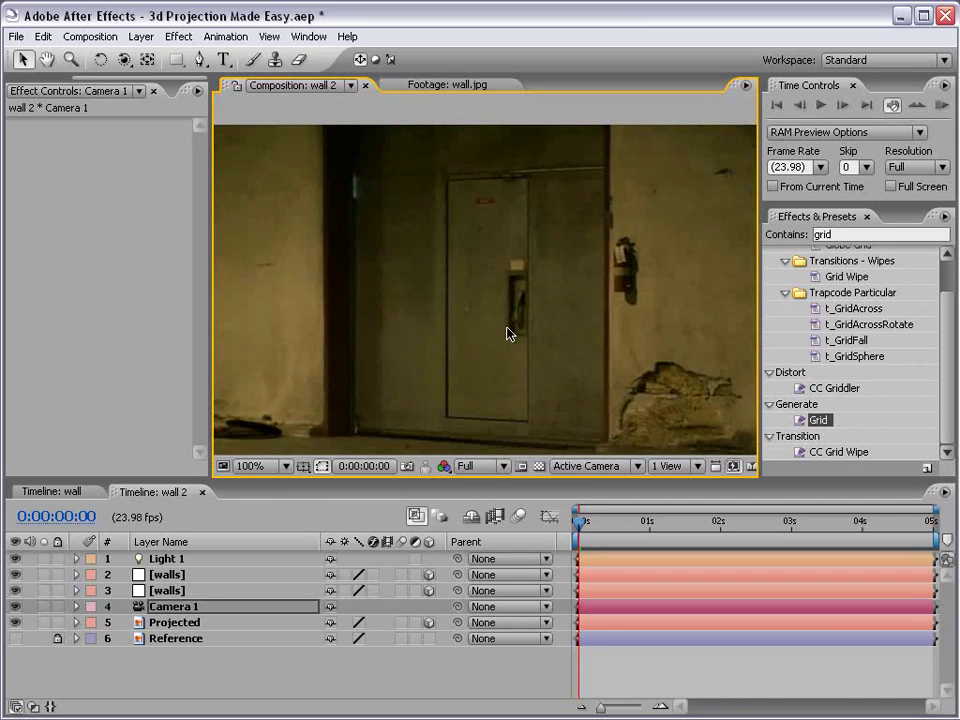
pyautogui.scroll(-1, 507, 333)
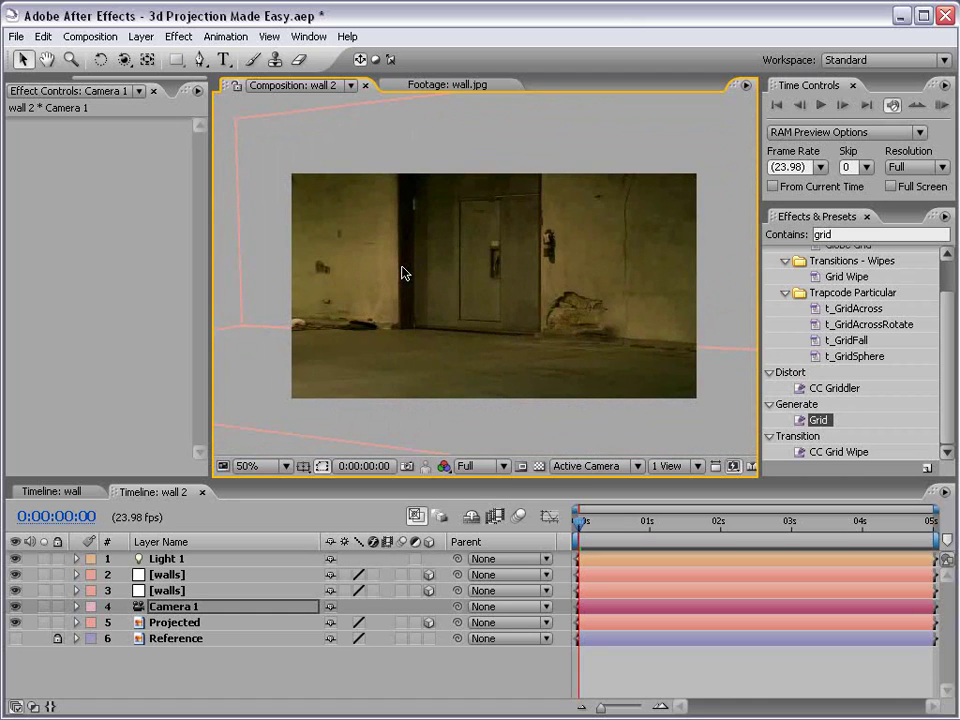
pyautogui.scroll(1, 450, 276)
pyautogui.scroll(-1, 506, 279)
pyautogui.press('c')
pyautogui.moveTo(407, 324); pyautogui.dragTo(388, 331)
pyautogui.press('v')
pyautogui.hotkey('ctrl', 'Down')
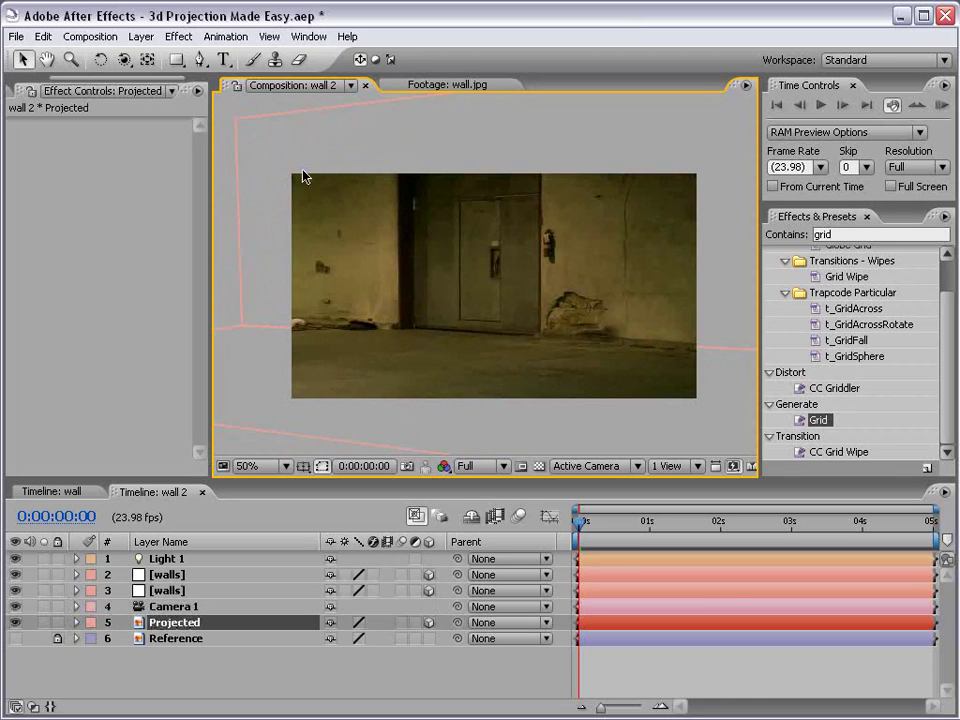
# Draw a four-point Pen tool mask around the doorway on the upper walls layer, extending above the frame
pyautogui.click(125, 590)
pyautogui.click(165, 574)
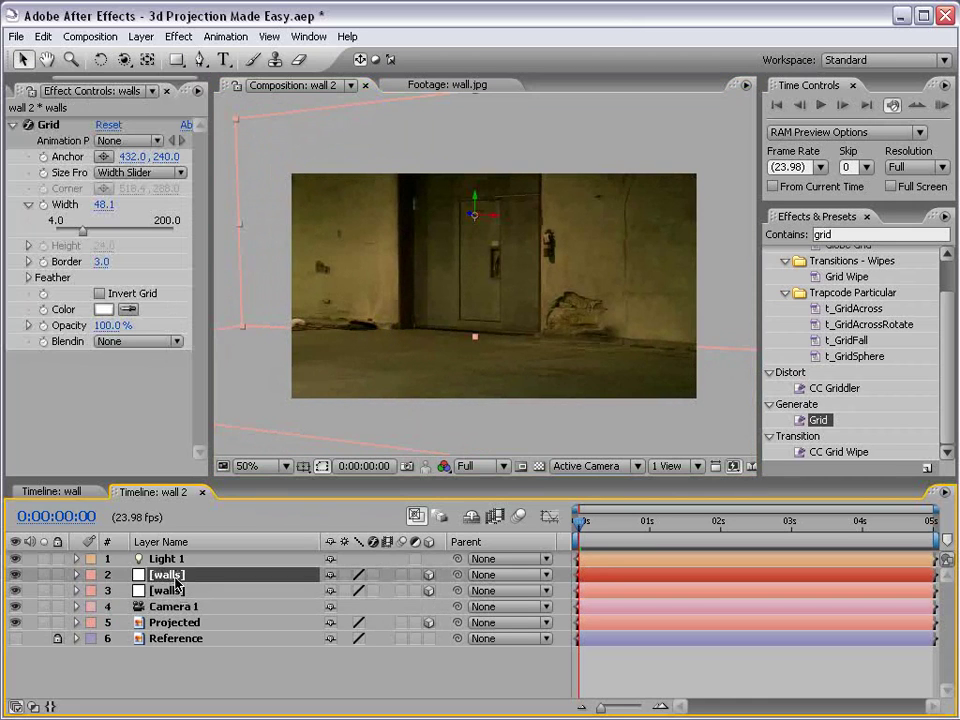
pyautogui.click(200, 59)
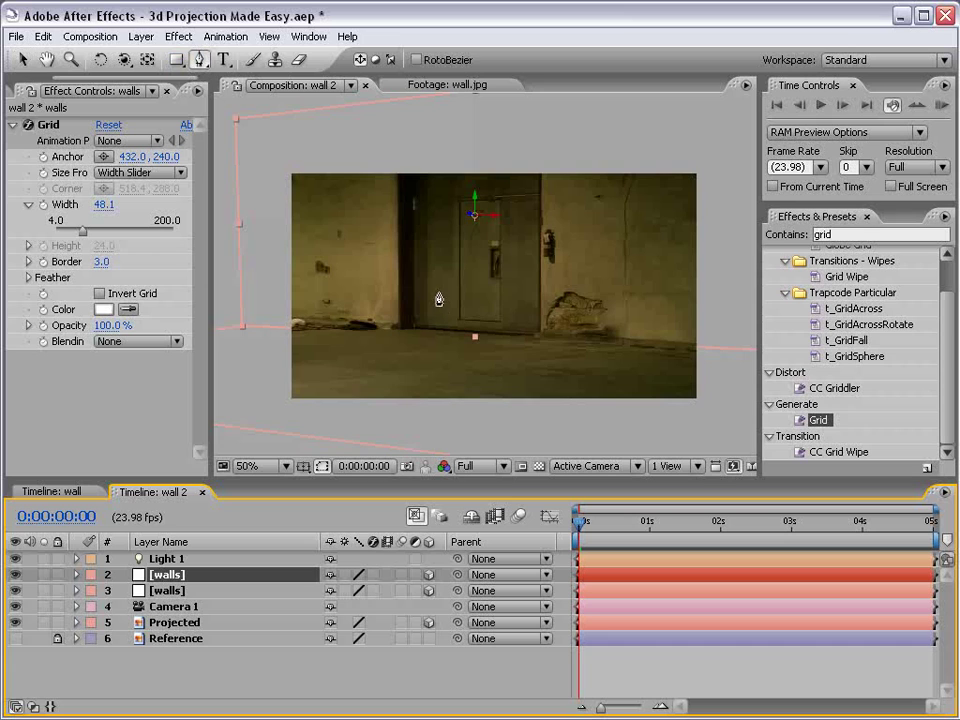
pyautogui.press('.')
pyautogui.moveTo(430, 287); pyautogui.dragTo(429, 349)
pyautogui.press(',')
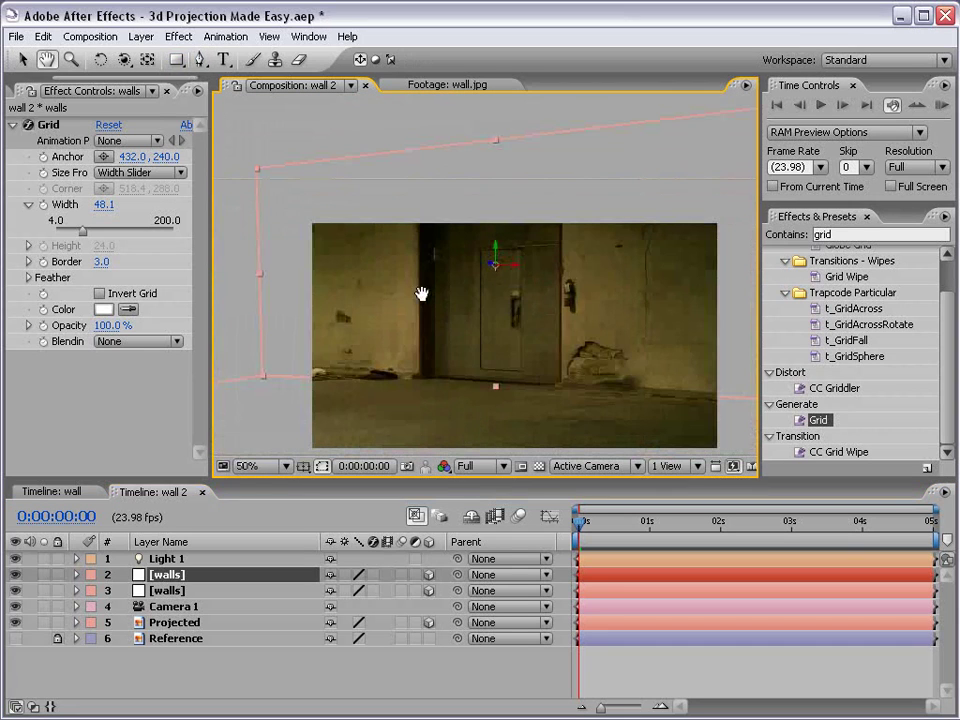
pyautogui.click(418, 378)
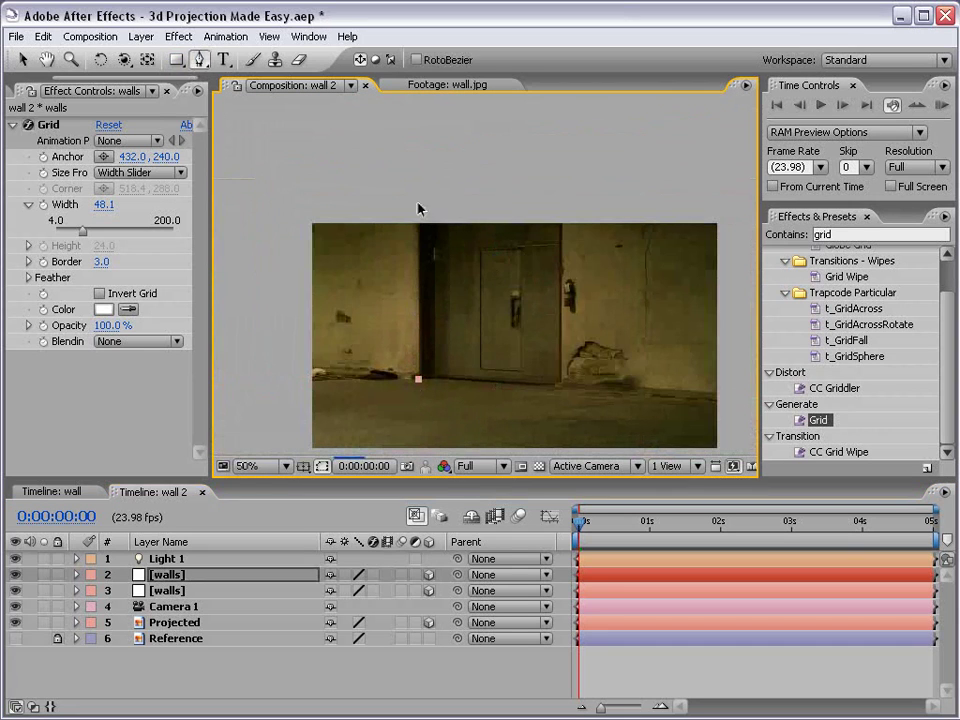
pyautogui.click(418, 203)
pyautogui.click(565, 195)
pyautogui.click(561, 384)
pyautogui.click(418, 383)
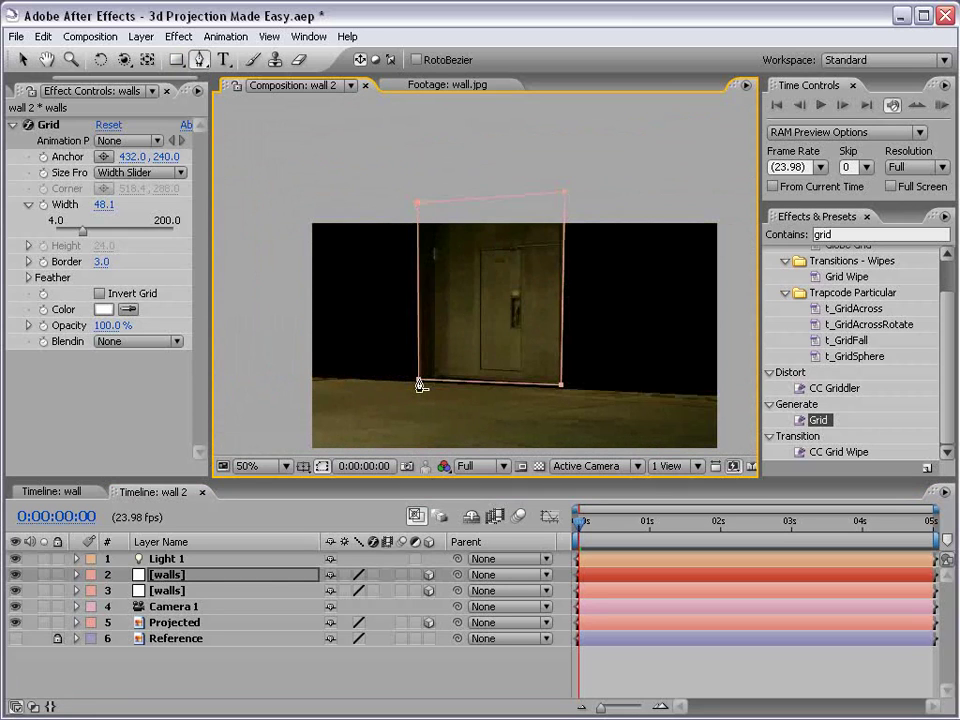
# Set Mask 1 on the upper walls layer to Subtract to cut the doorway out of the wall
pyautogui.click(170, 576)
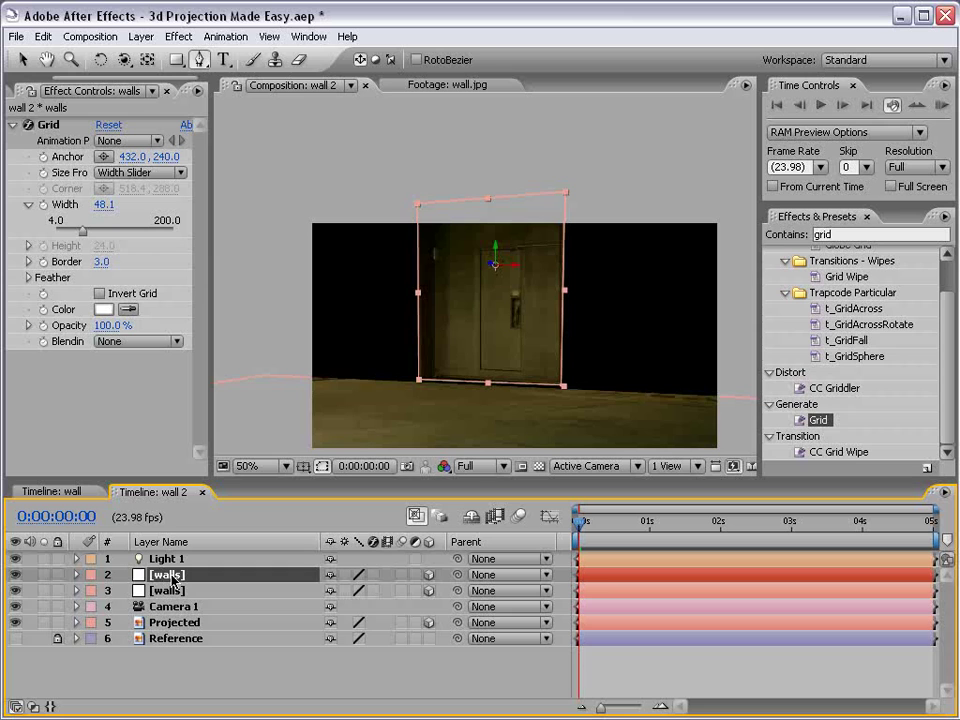
pyautogui.press('m')
pyautogui.press('m')
pyautogui.click(340, 591)
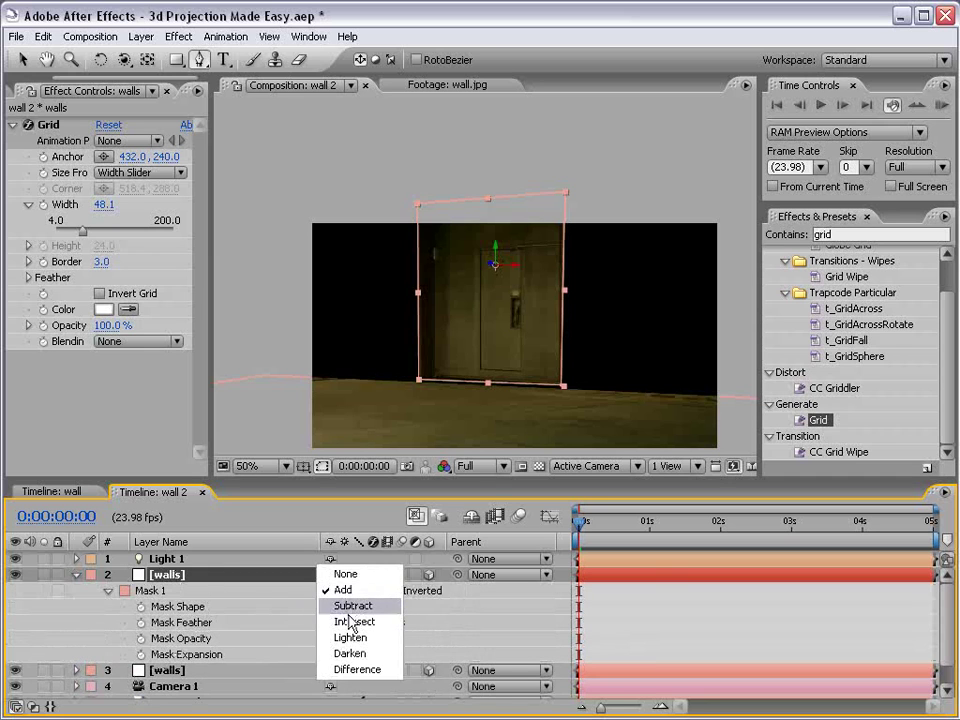
pyautogui.click(350, 605)
pyautogui.press('v')
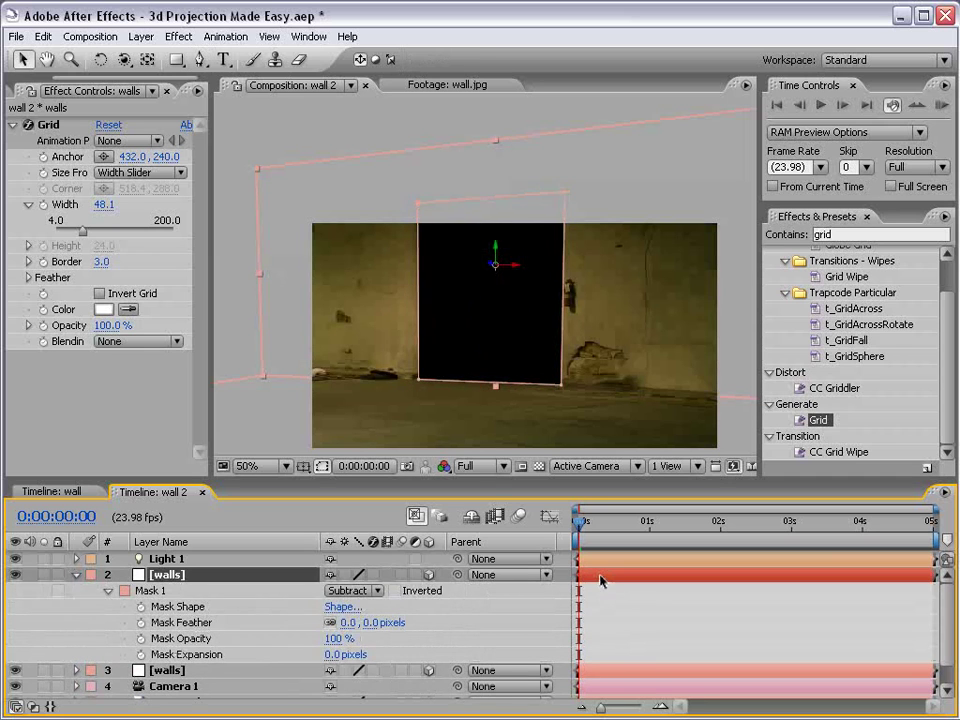
pyautogui.press('F2')
pyautogui.press(',')
pyautogui.press('.')
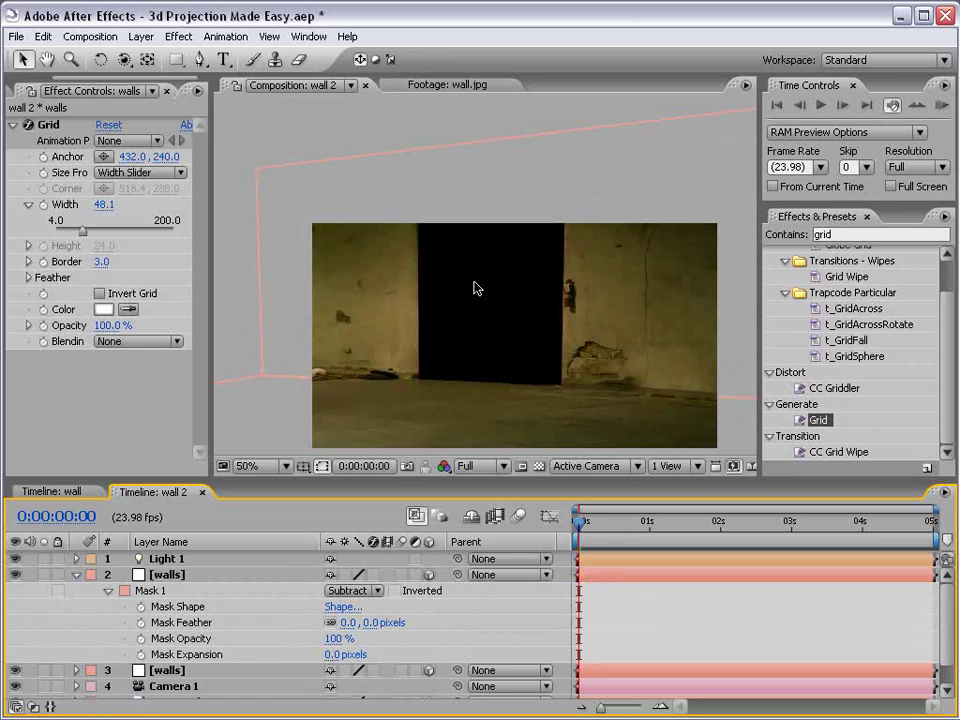
# Duplicate the masked walls layer and push the copy back along its Z axis behind the doorway opening
pyautogui.click(605, 565)
pyautogui.hotkey('ctrl', 'd')
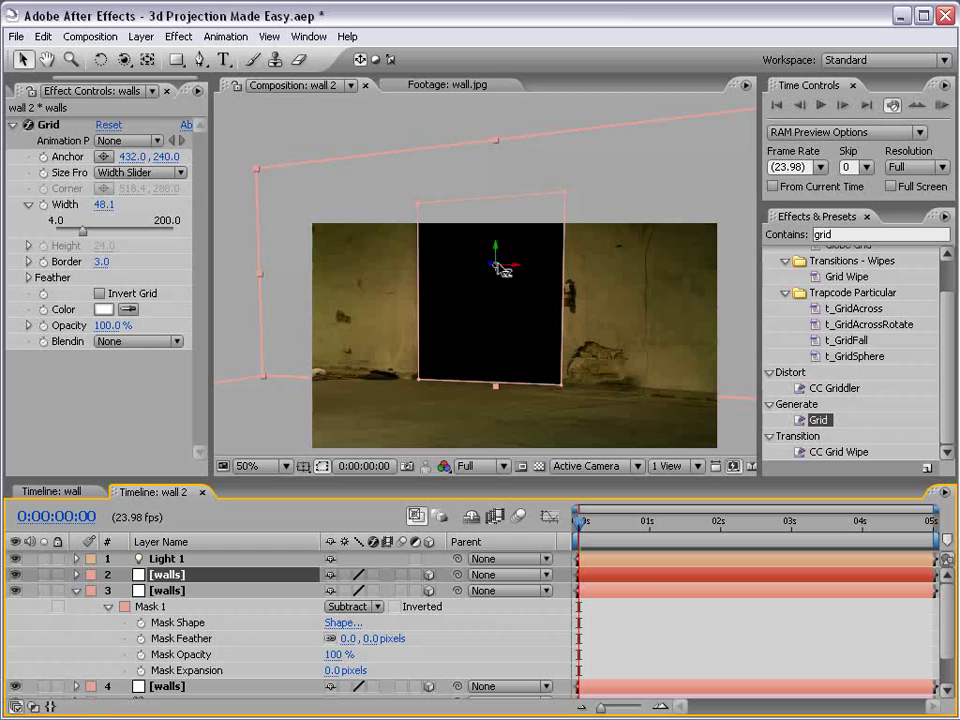
pyautogui.moveTo(502, 267); pyautogui.dragTo(510, 270)
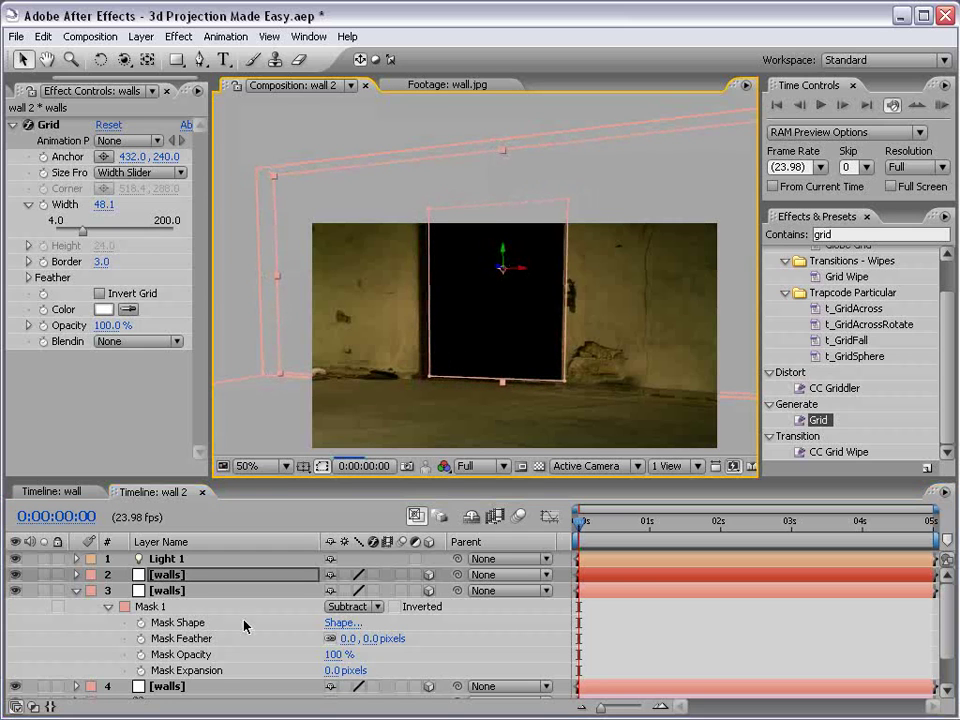
# Set Mask 1 on the duplicated walls layer to Intersect so only the recessed door is kept
pyautogui.click(76, 574)
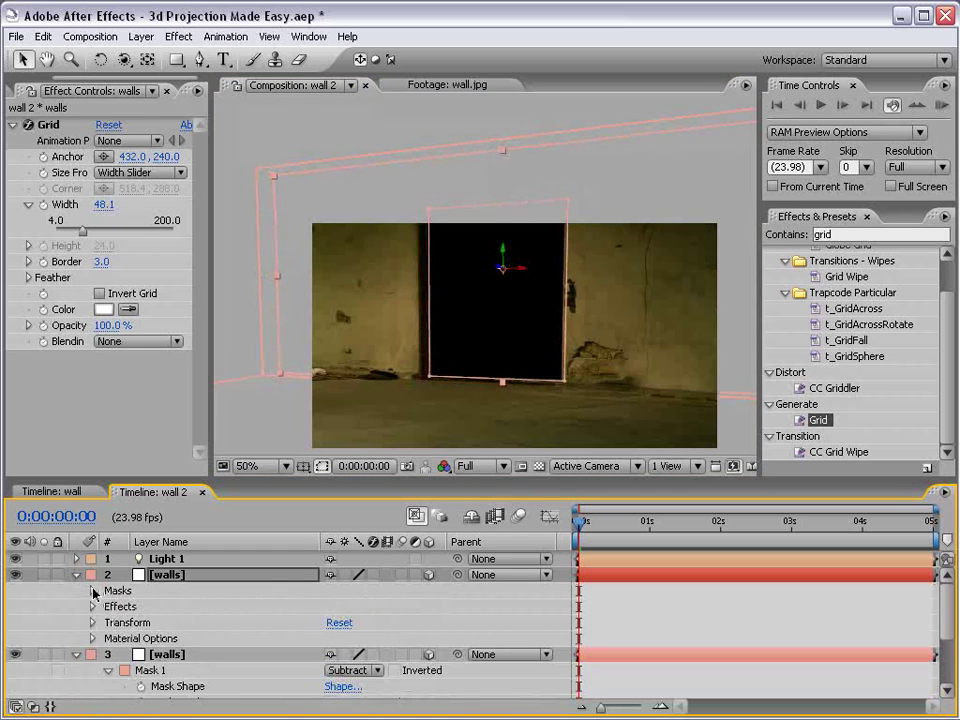
pyautogui.click(93, 590)
pyautogui.click(349, 606)
pyautogui.click(354, 622)
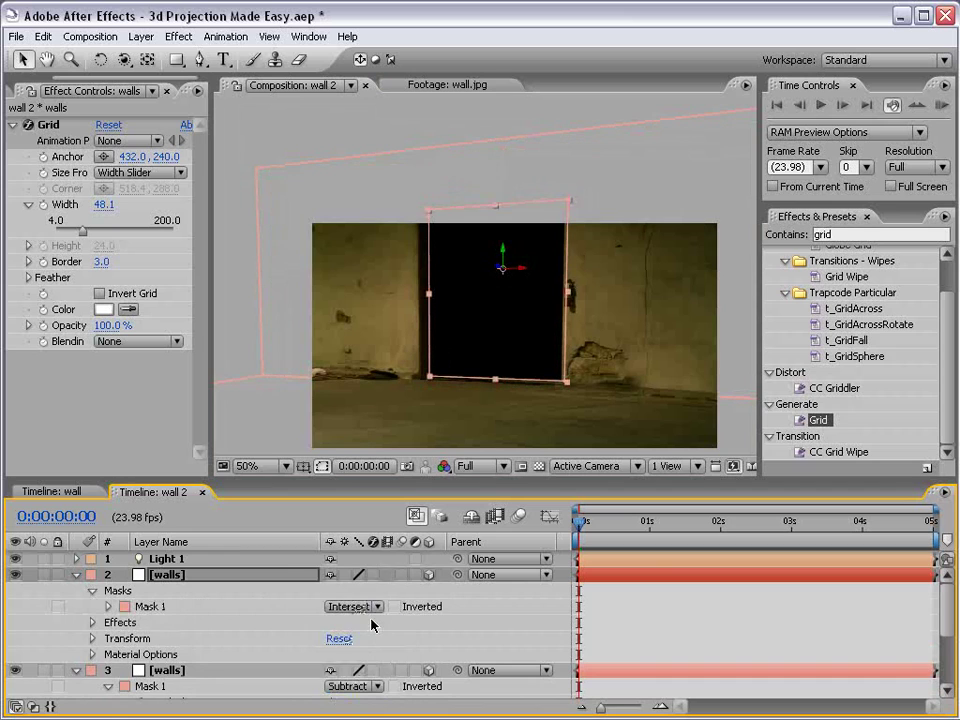
pyautogui.click(647, 620)
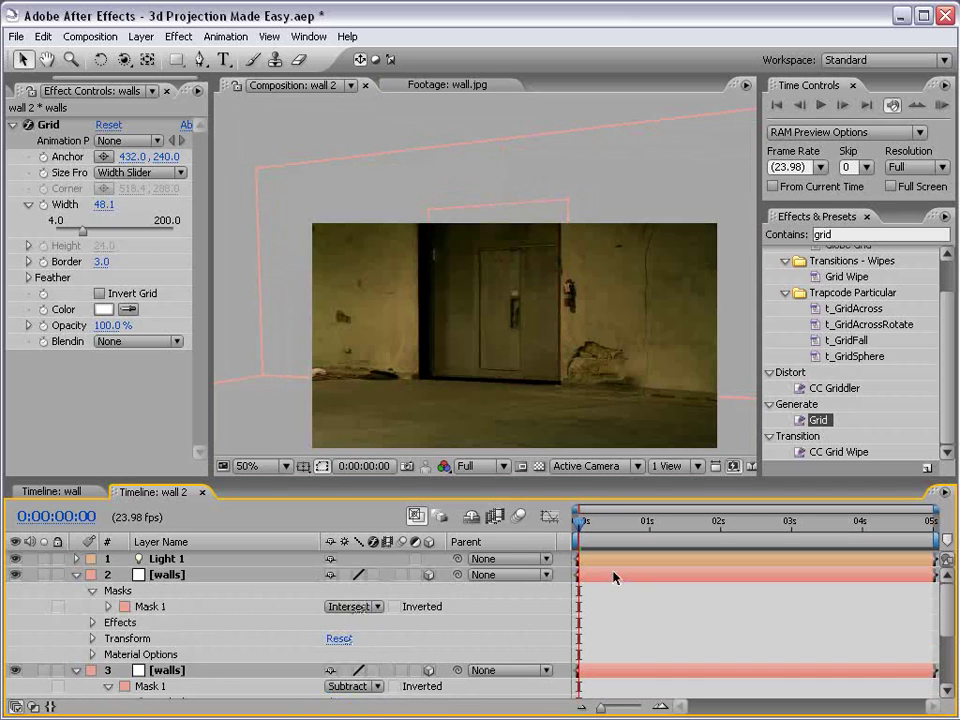
pyautogui.press('h')
pyautogui.scroll(2, 439, 240)
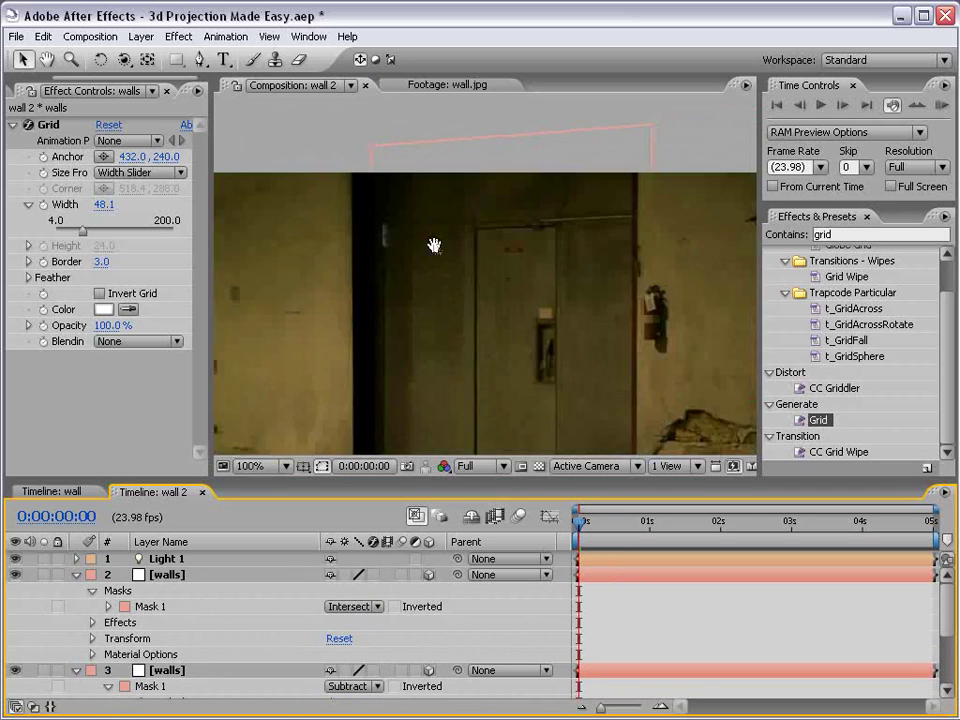
pyautogui.scroll(-2, 383, 281)
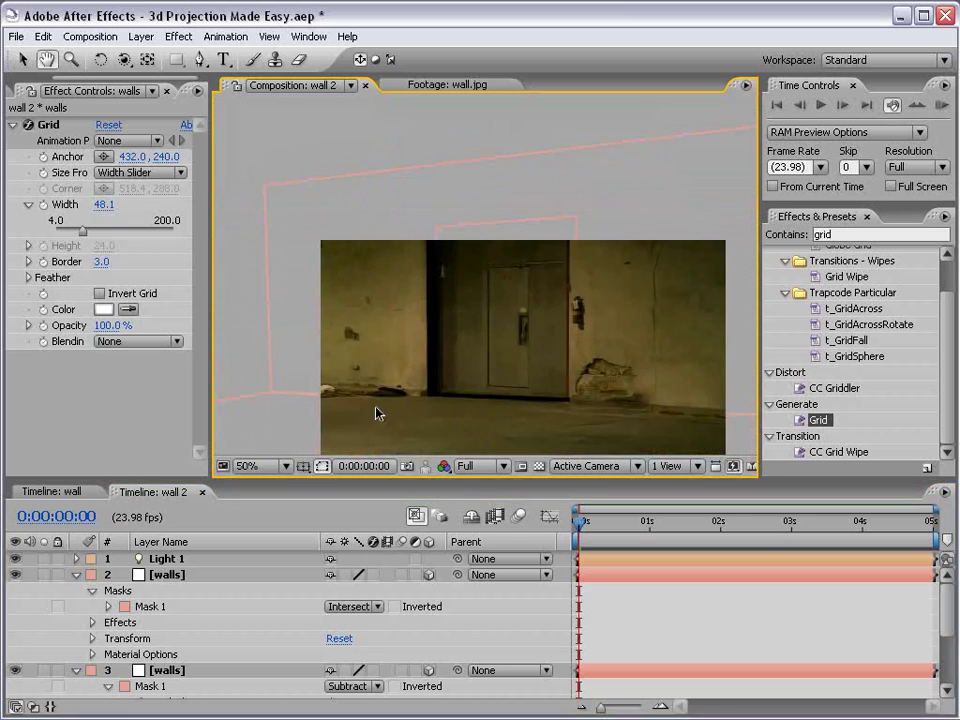
# Orbit Camera 1 to a side angle and slide the floor layer back to close the gap beneath the recessed door
pyautogui.press('c')
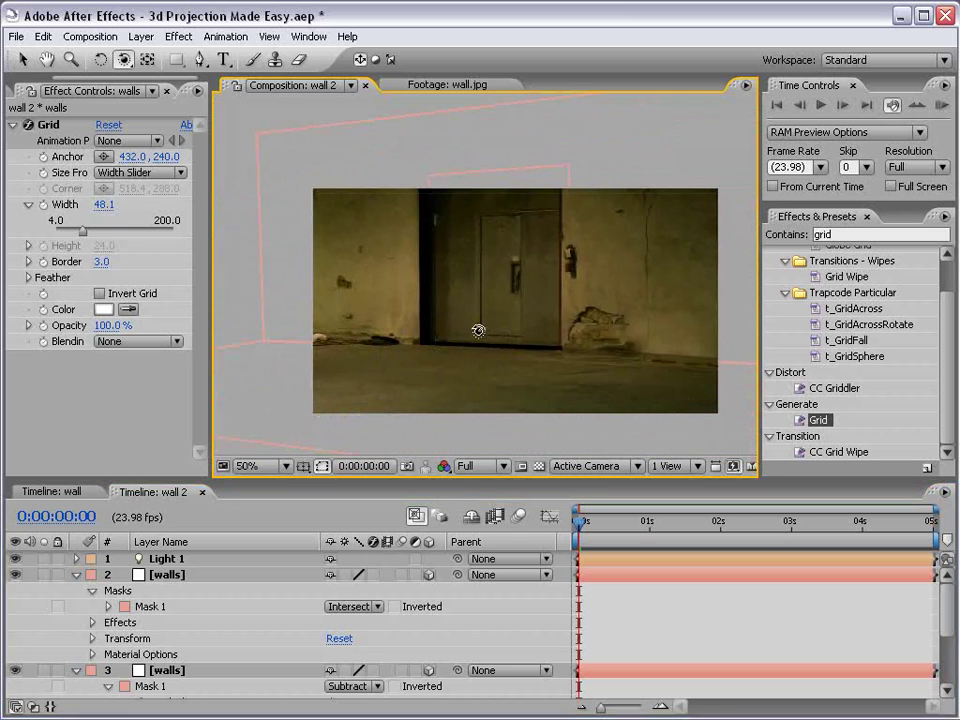
pyautogui.moveTo(489, 330); pyautogui.dragTo(343, 348)
pyautogui.press('v')
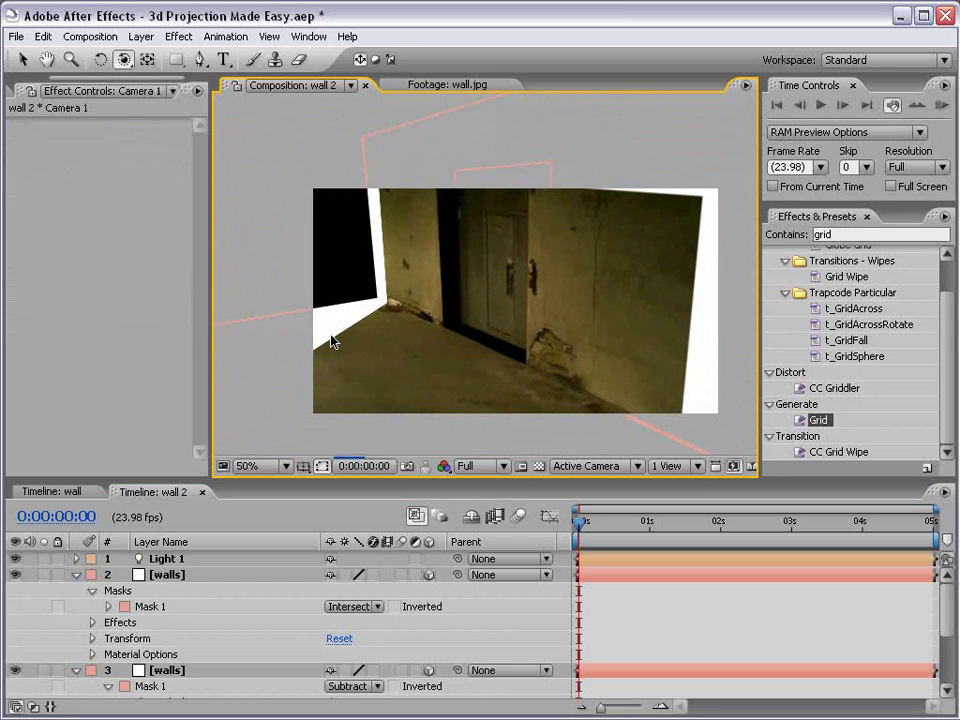
pyautogui.click(332, 339)
pyautogui.moveTo(395, 383); pyautogui.dragTo(412, 375)
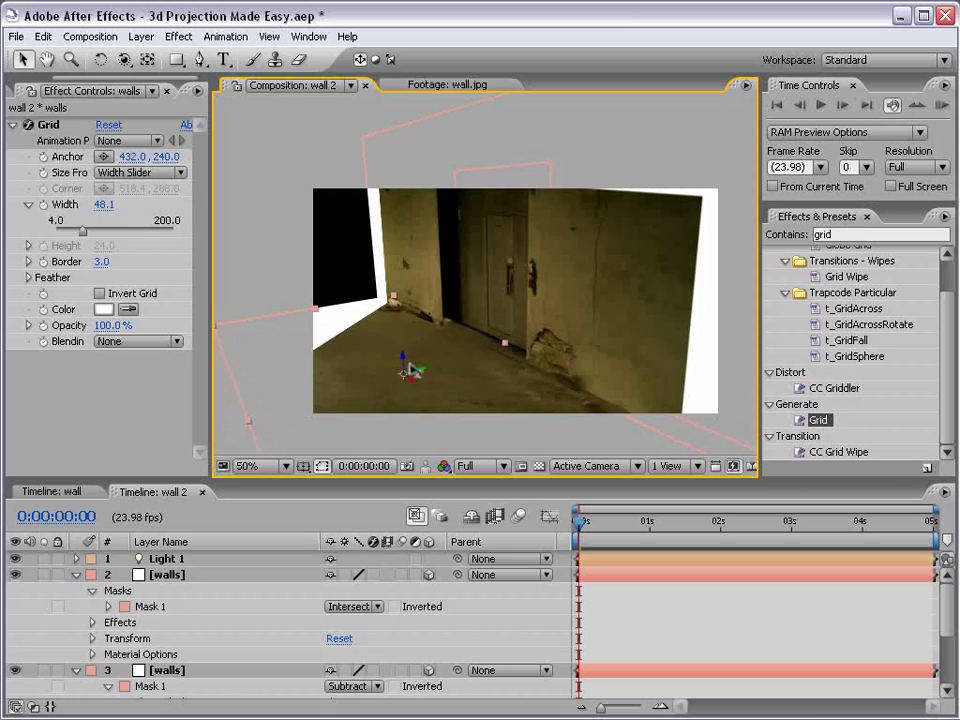
# Orbit Camera 1 back to a nearly frontal view, deselect the layers and check the recessed door's depth
pyautogui.press('c')
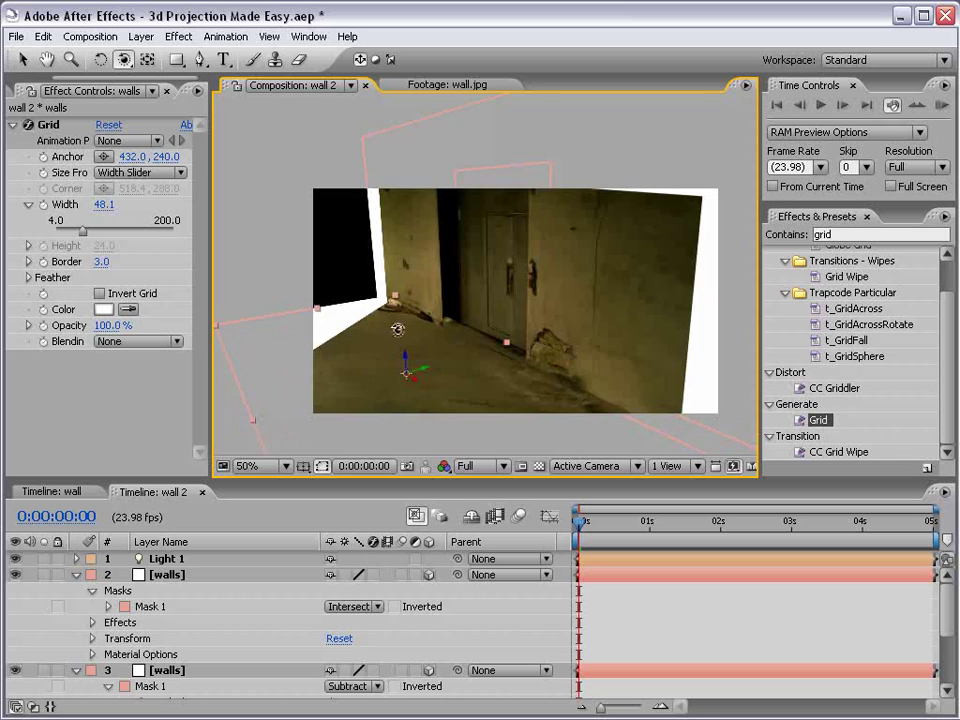
pyautogui.moveTo(401, 313); pyautogui.dragTo(432, 320)
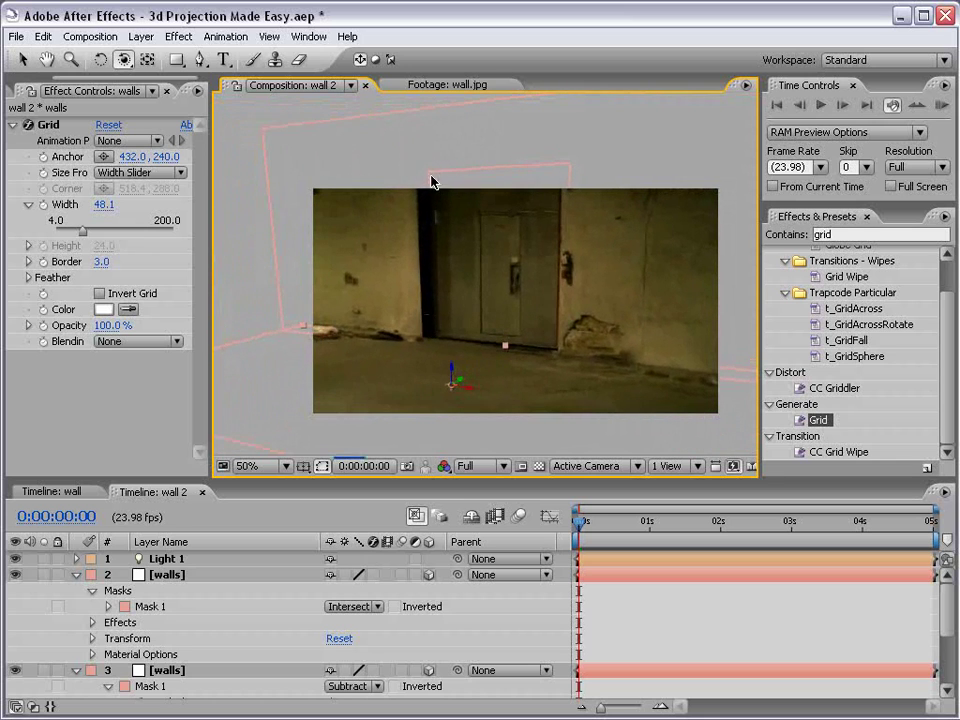
pyautogui.press('v')
pyautogui.click(465, 300)
pyautogui.press('c')
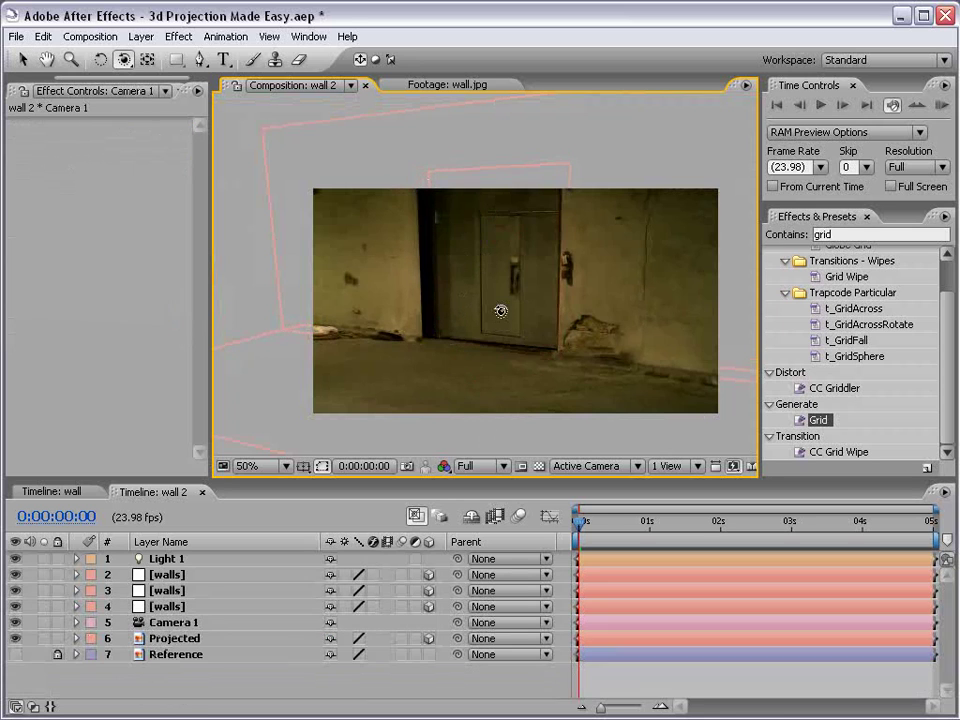
pyautogui.moveTo(467, 300)
pyautogui.mouseDown()
pyautogui.moveTo(450, 300)
pyautogui.moveTo(553, 300)
pyautogui.moveTo(553, 356)
pyautogui.moveTo(492, 307)
pyautogui.moveTo(456, 306)
pyautogui.mouseUp()
pyautogui.moveTo(609, 274); pyautogui.dragTo(576, 262)
pyautogui.press('.')
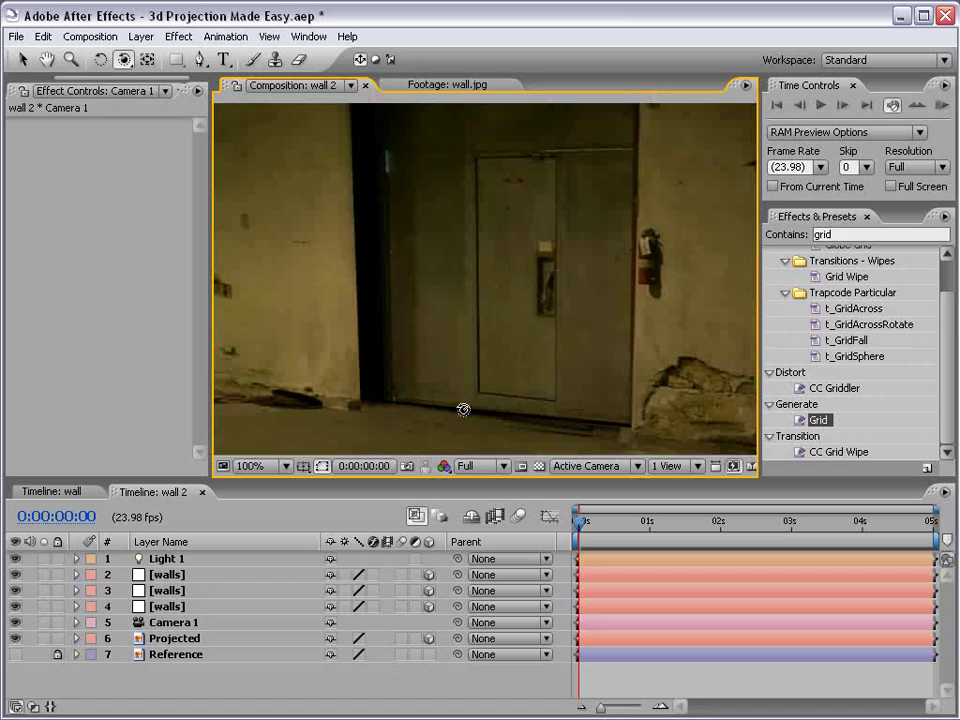
pyautogui.press(',')
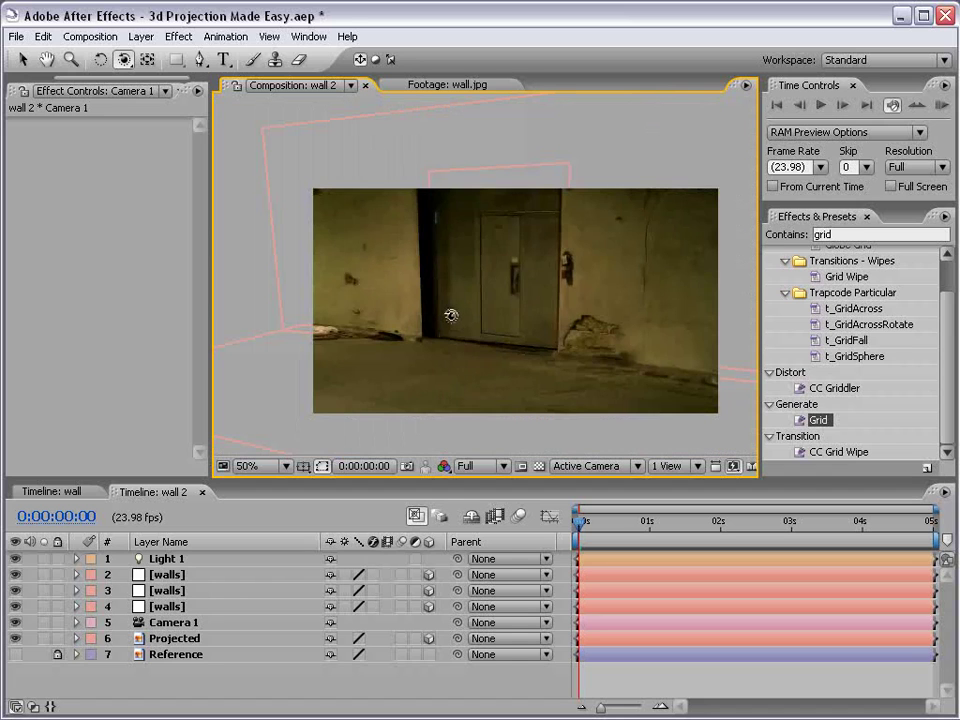
# Delete the duplicated walls layer that forms the recessed door
pyautogui.press('v')
pyautogui.click(165, 590)
pyautogui.click(167, 577)
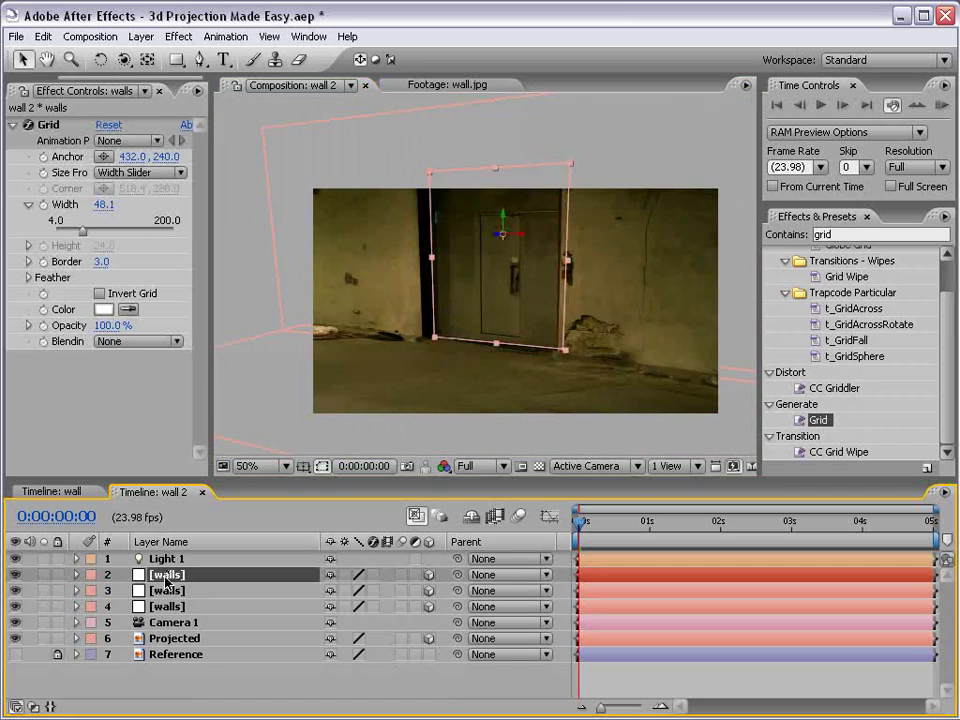
pyautogui.press('Delete')
# Delete Mask 1 from the remaining walls layer so the doorway is filled again, and deselect the layer
pyautogui.click(167, 577)
pyautogui.press('m')
pyautogui.press('m')
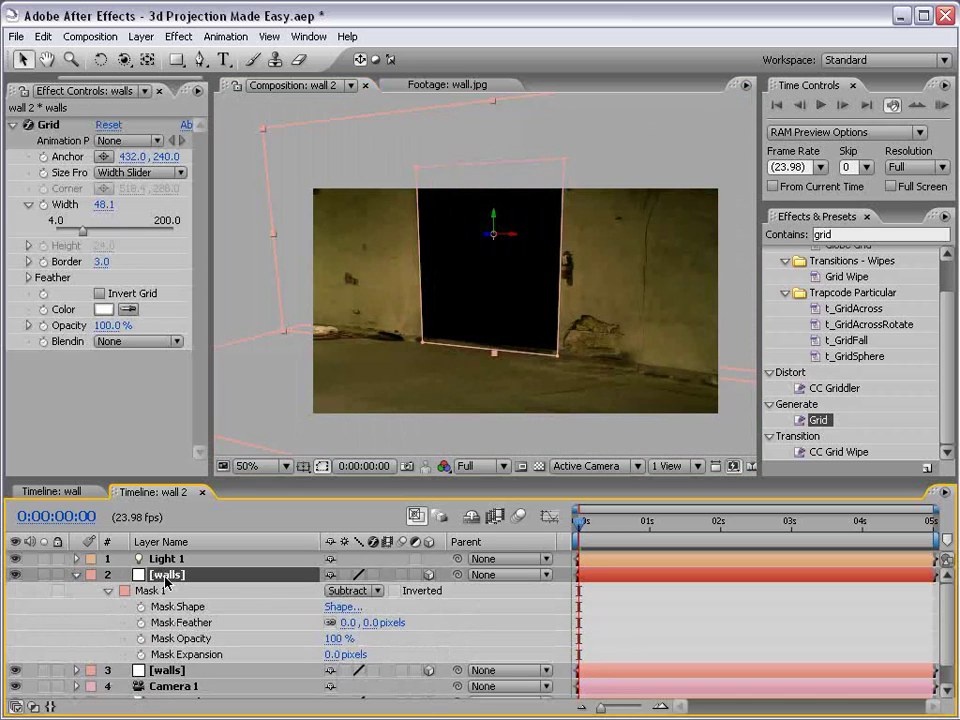
pyautogui.click(162, 592)
pyautogui.press('Delete')
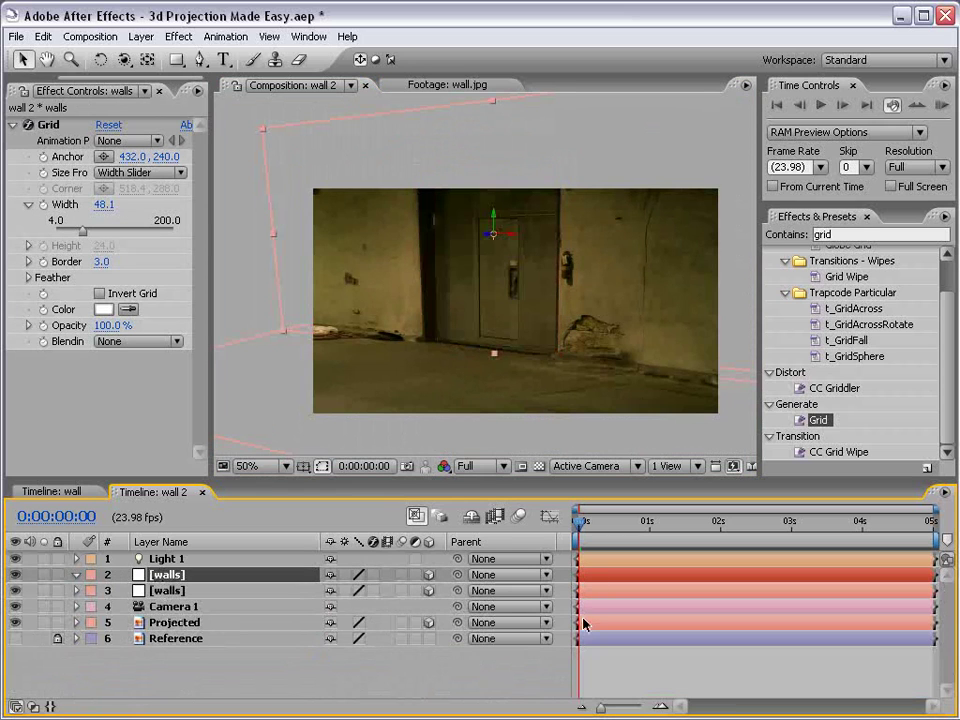
pyautogui.click(611, 669)
# Orbit Camera 1 to a low, nearly frontal view and dolly it closer to the door, at about Z -668
pyautogui.press('c')
pyautogui.moveTo(559, 332); pyautogui.dragTo(548, 335)
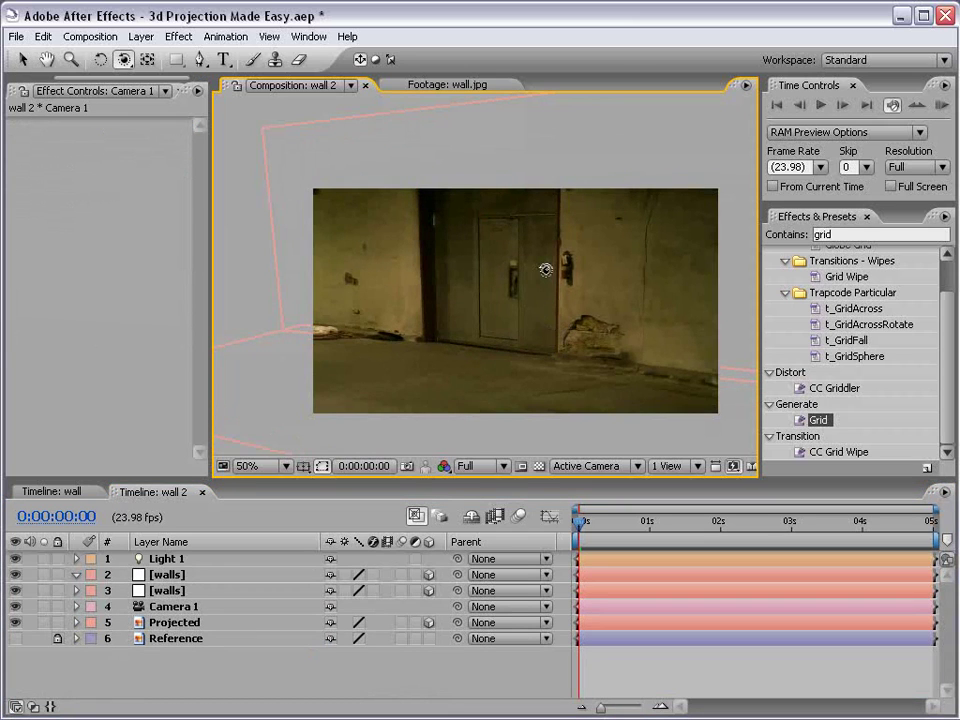
pyautogui.moveTo(452, 349); pyautogui.dragTo(475, 337)
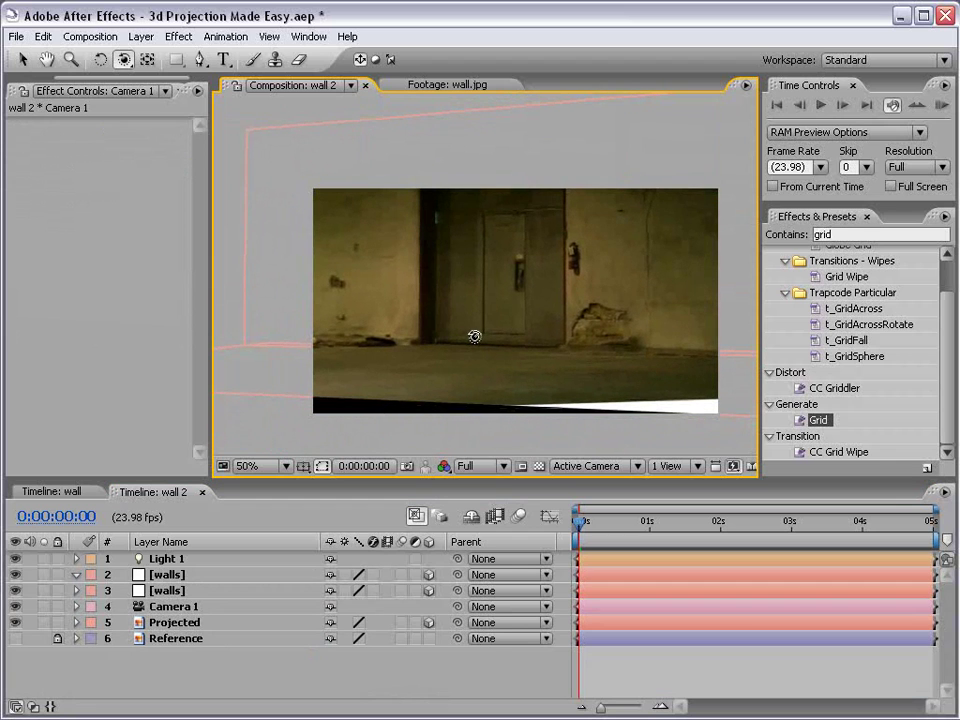
pyautogui.press('c')
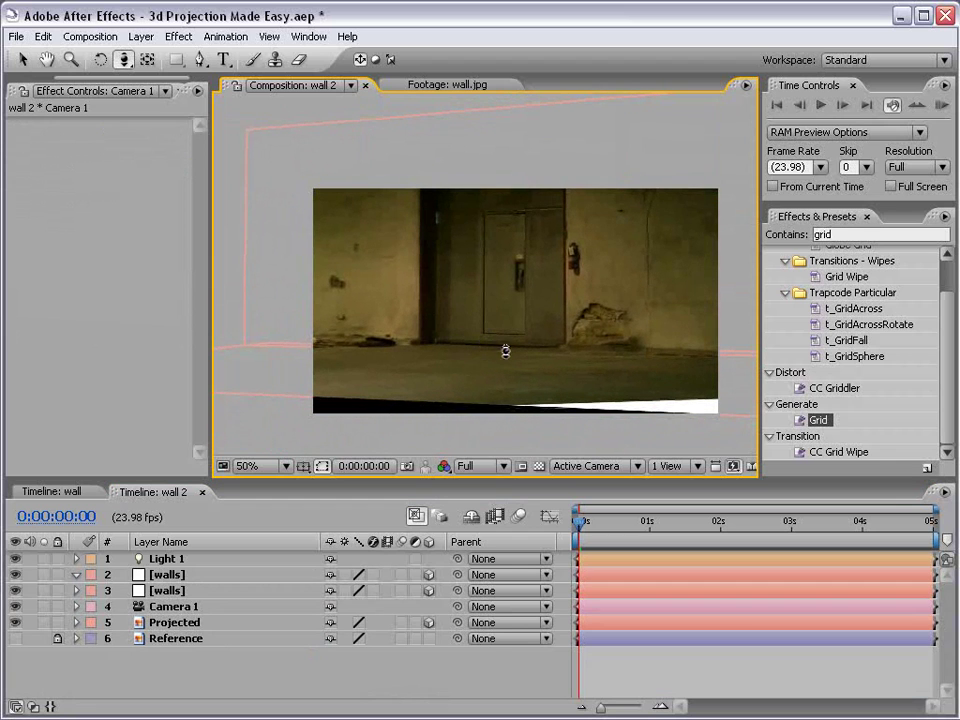
pyautogui.click(123, 59)
pyautogui.moveTo(505, 365); pyautogui.dragTo(508, 362)
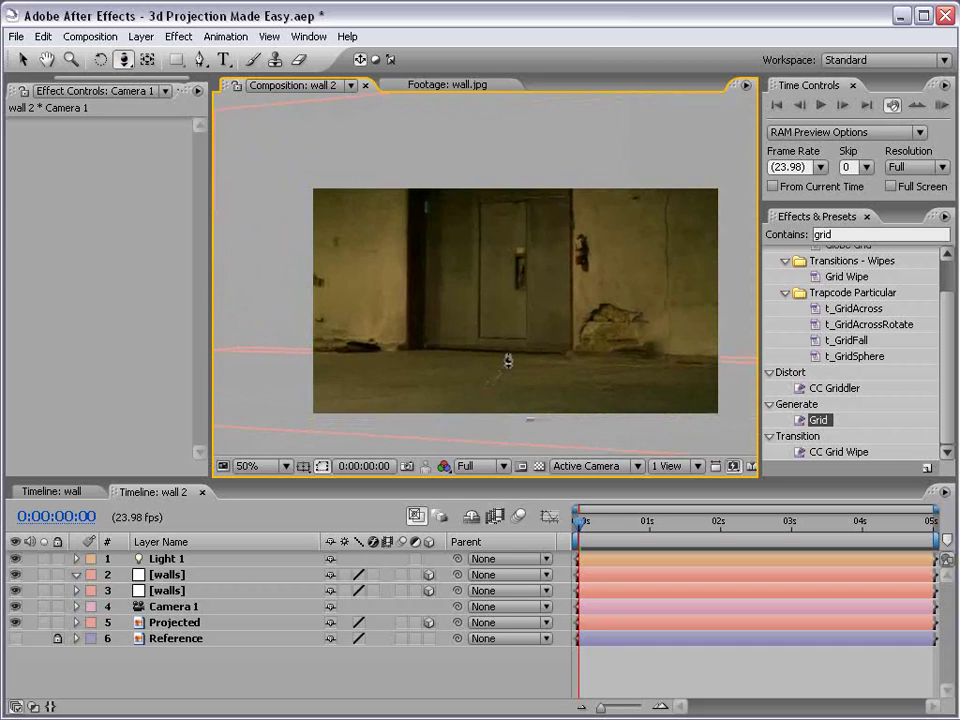
# Enable keyframing for Camera 1's Point of Interest and Position at 0:00:00:00
pyautogui.click(76, 606)
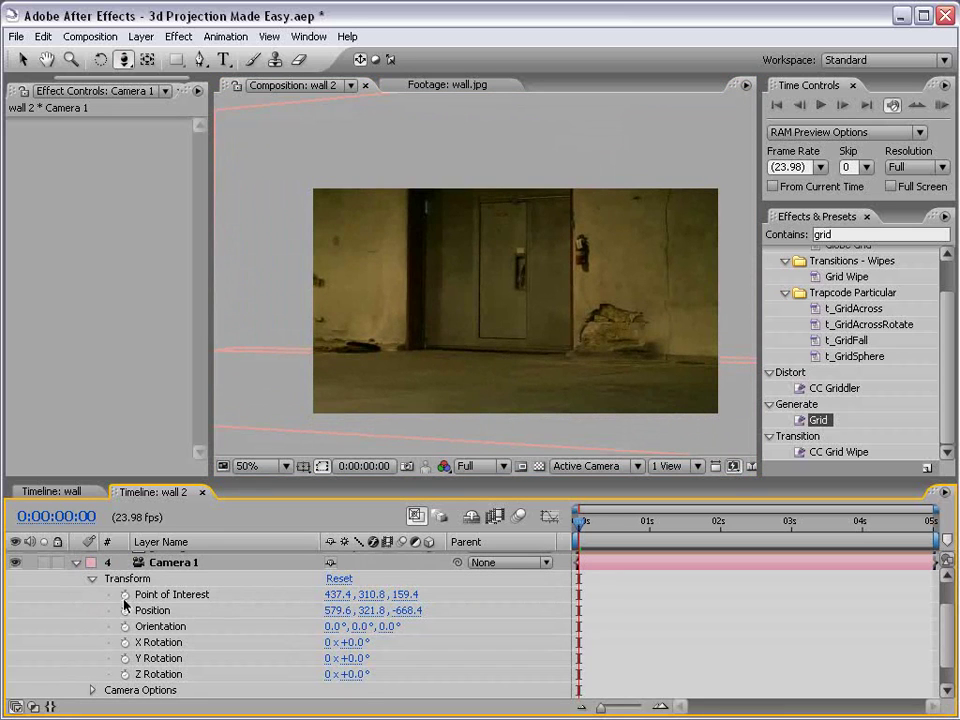
pyautogui.click(125, 594)
pyautogui.click(125, 610)
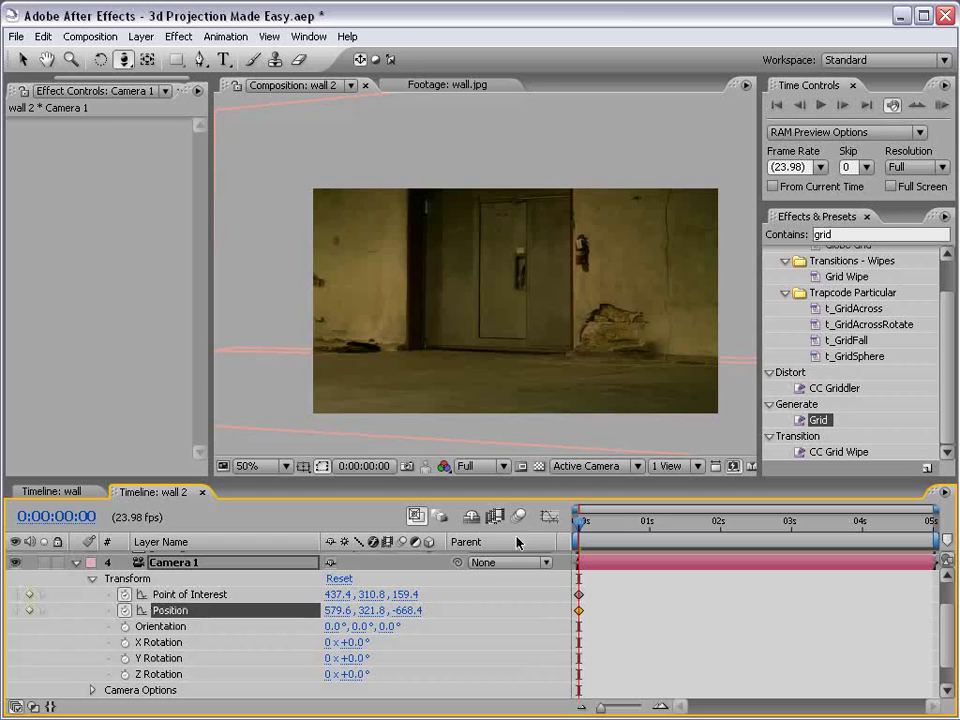
# At 0:00:02:00, dolly Camera 1 in to about Z -519 and apply Easy Ease to the start and end keyframes
pyautogui.click(597, 521)
pyautogui.moveTo(597, 521); pyautogui.dragTo(720, 521)
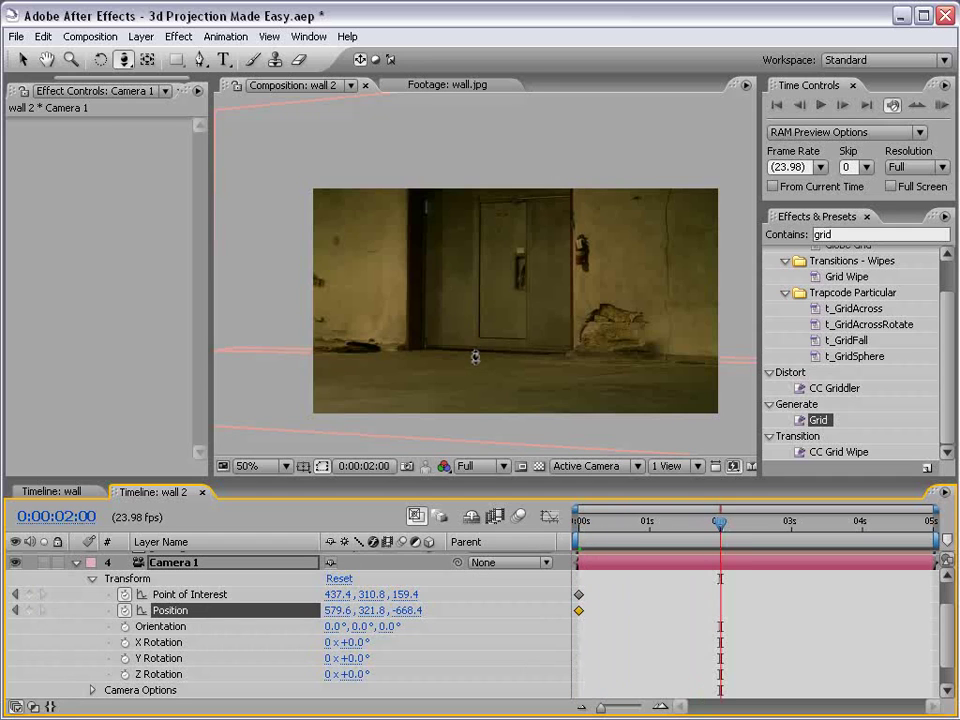
pyautogui.moveTo(475, 357); pyautogui.dragTo(494, 343)
pyautogui.press('F9')
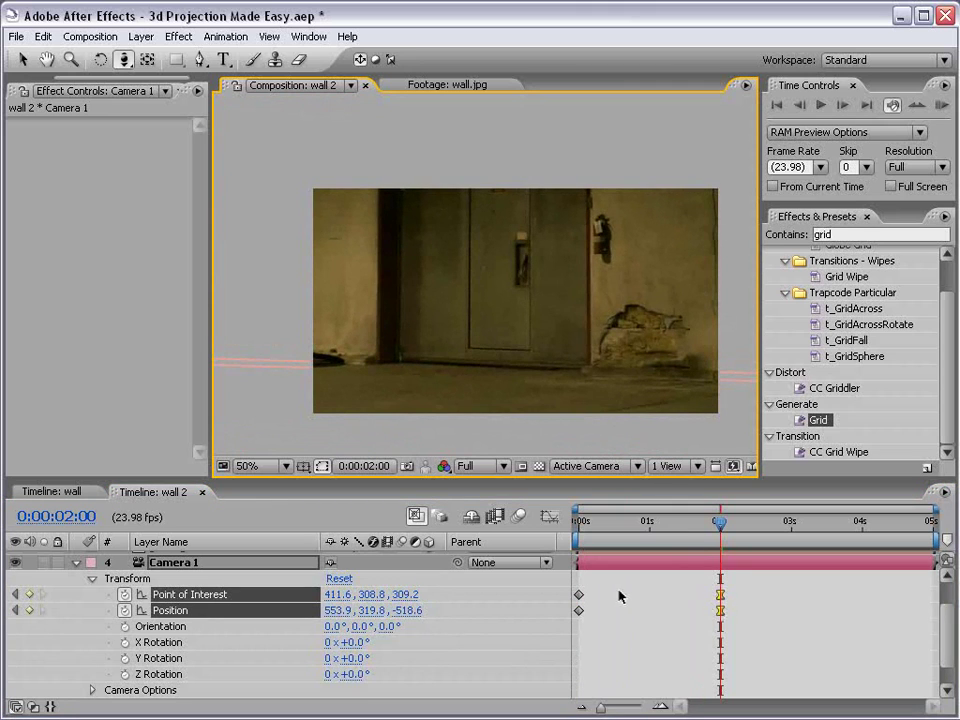
pyautogui.moveTo(618, 597); pyautogui.dragTo(572, 628)
pyautogui.press('F9')
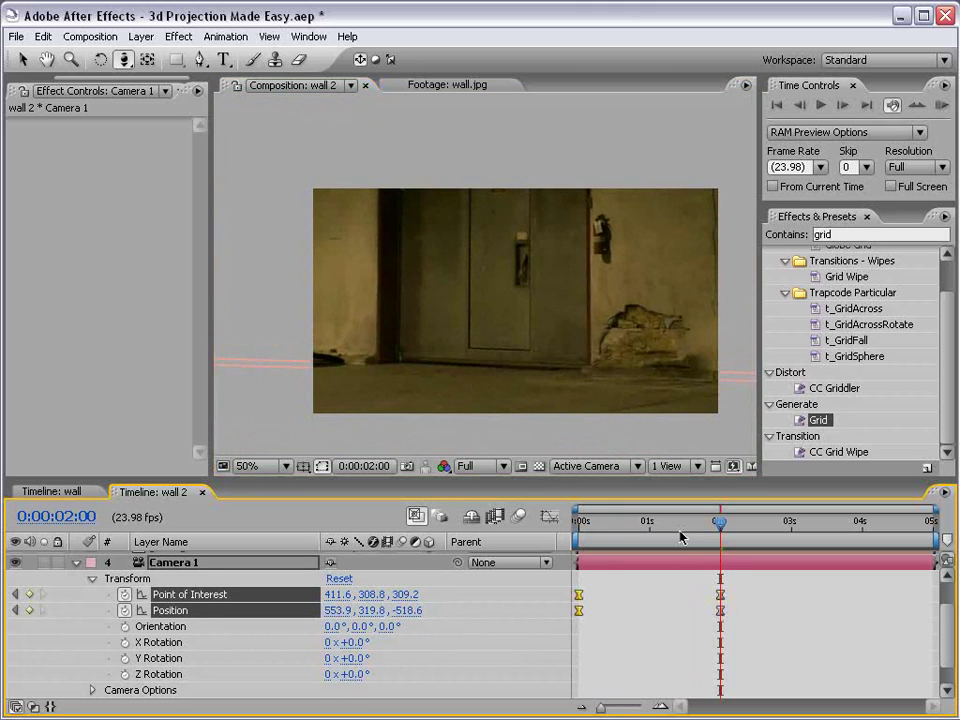
# End the work area at 0:00:02:00 and run a RAM preview of the camera push-in at Half resolution
pyautogui.press('n')
pyautogui.press('KP_0')
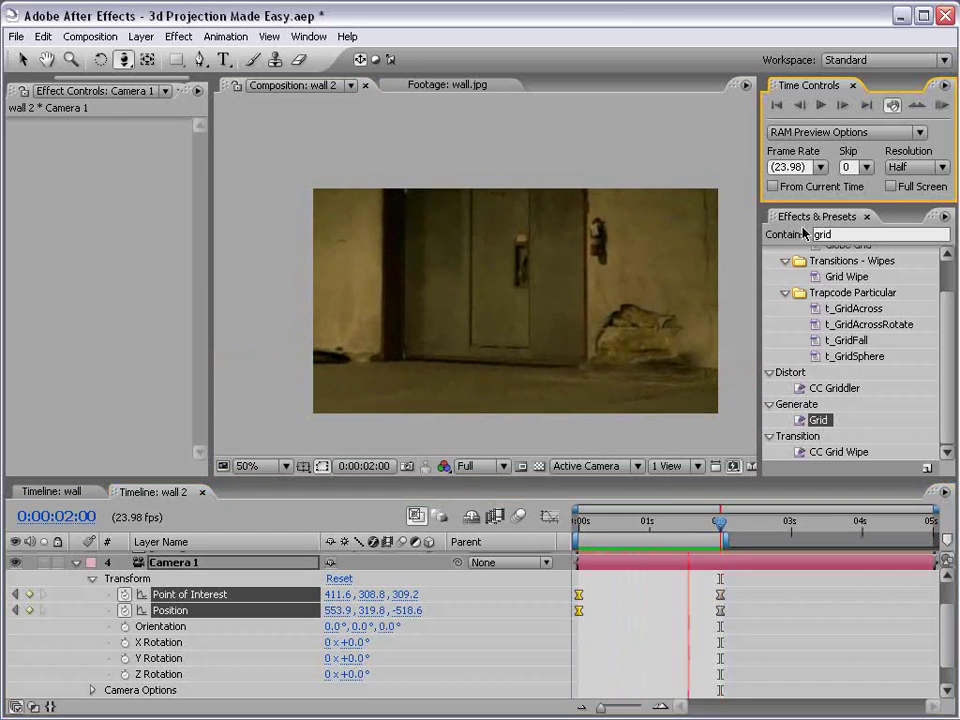
pyautogui.press('space')
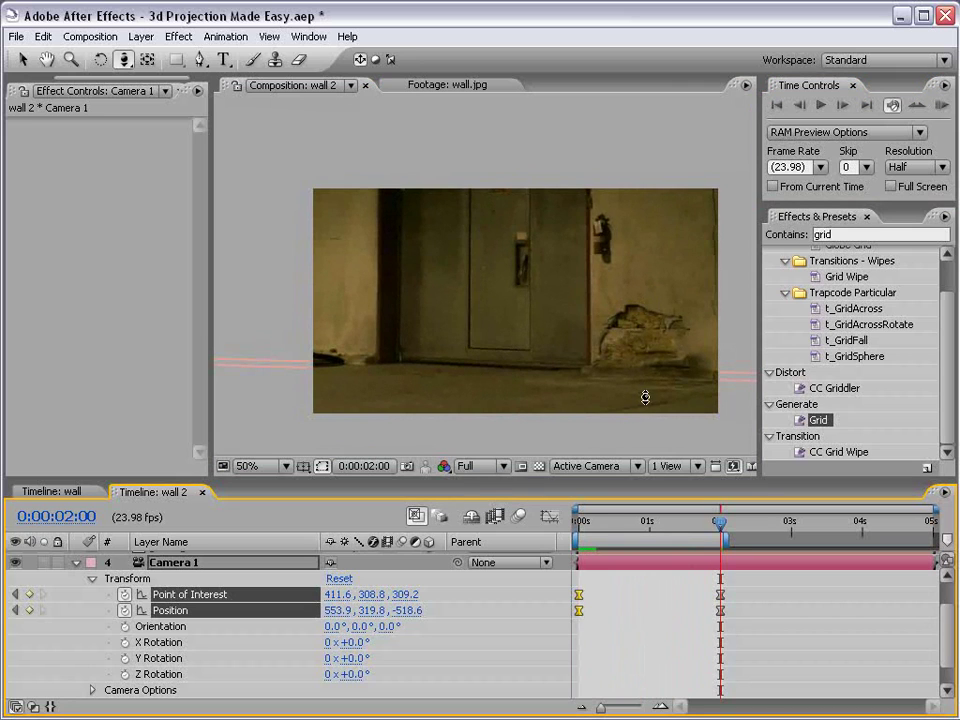
# Remove Camera 1's end keyframes and turn off keyframing for its Point of Interest and Position
pyautogui.press('v')
pyautogui.press('Delete')
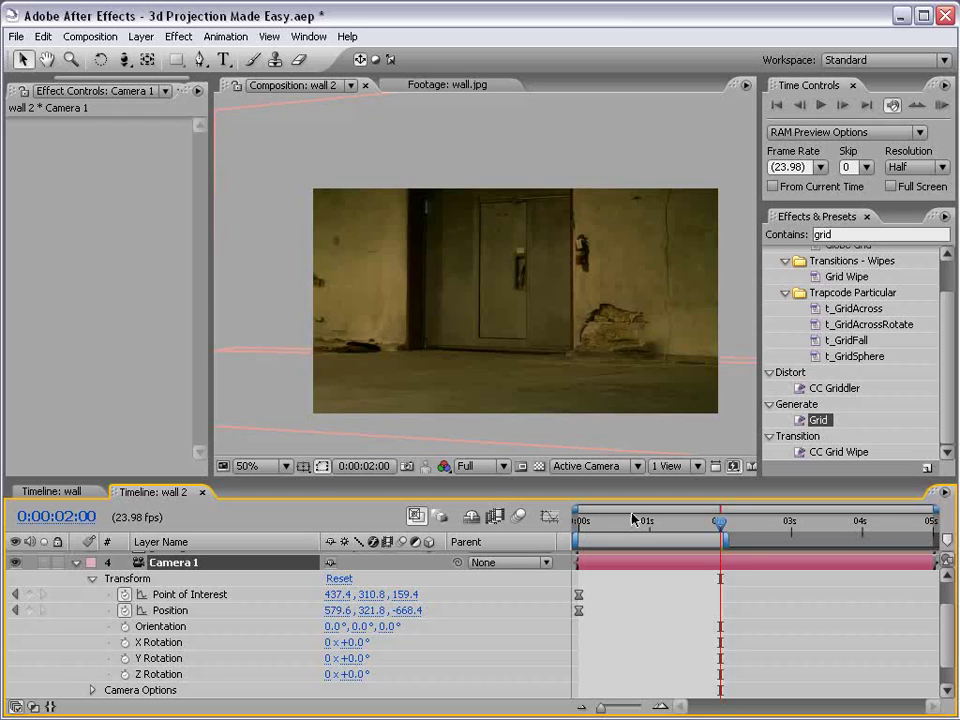
pyautogui.click(578, 518)
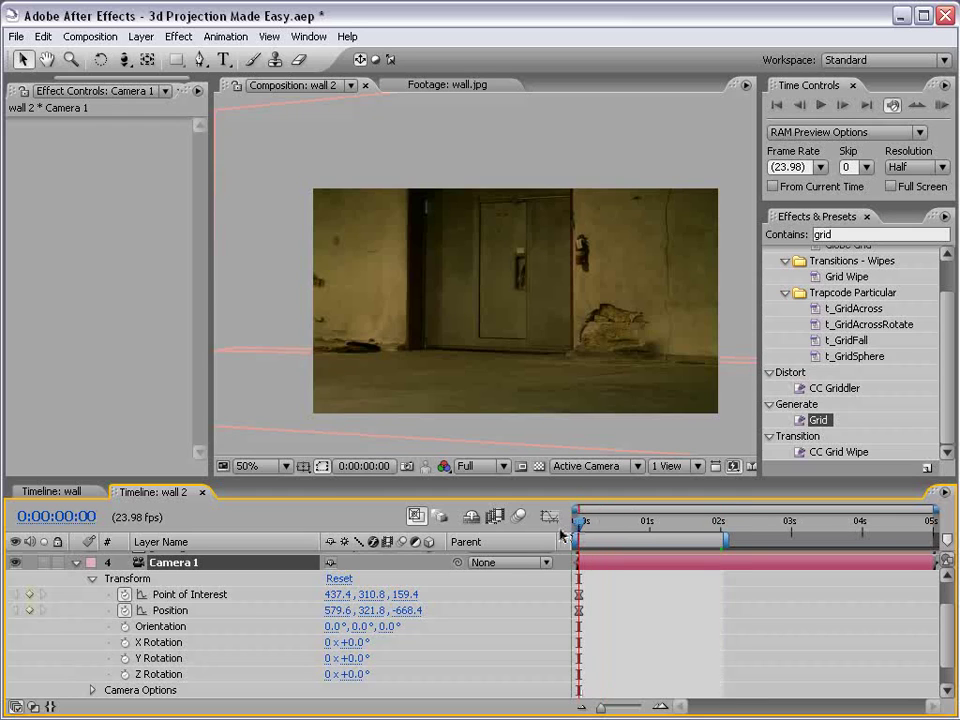
pyautogui.click(130, 594)
pyautogui.keyDown('shift'); pyautogui.click(122, 610); pyautogui.keyUp('shift')
pyautogui.click(124, 610)
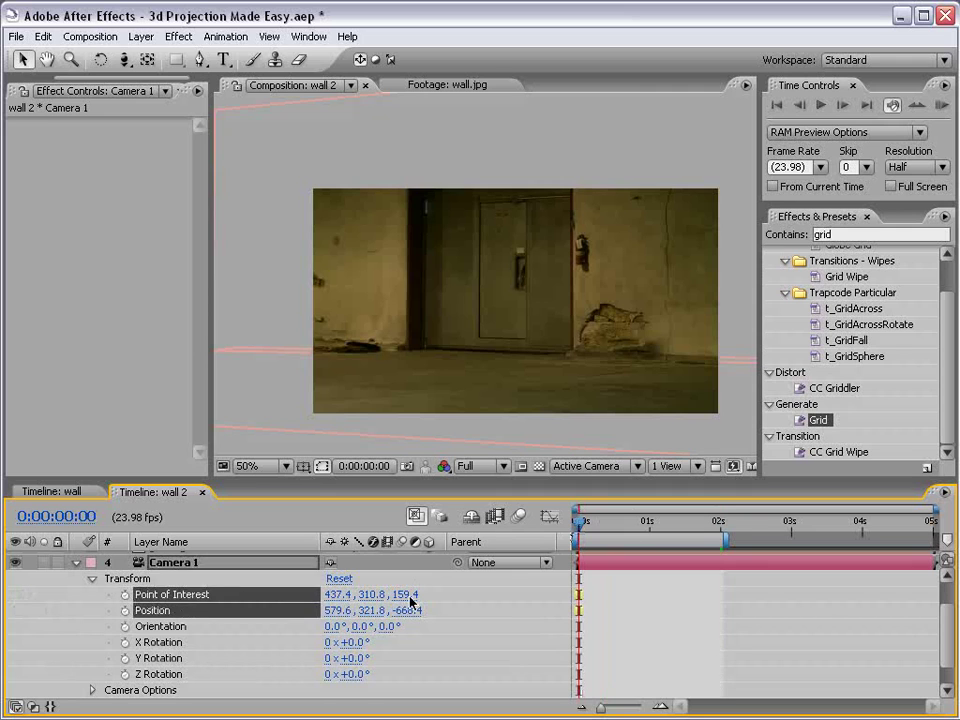
# Dolly Camera 1 closer to the door at 0:00:00:00, to about Z -495, and deselect everything
pyautogui.press('c')
pyautogui.moveTo(493, 360); pyautogui.dragTo(499, 326)
pyautogui.press('F2')
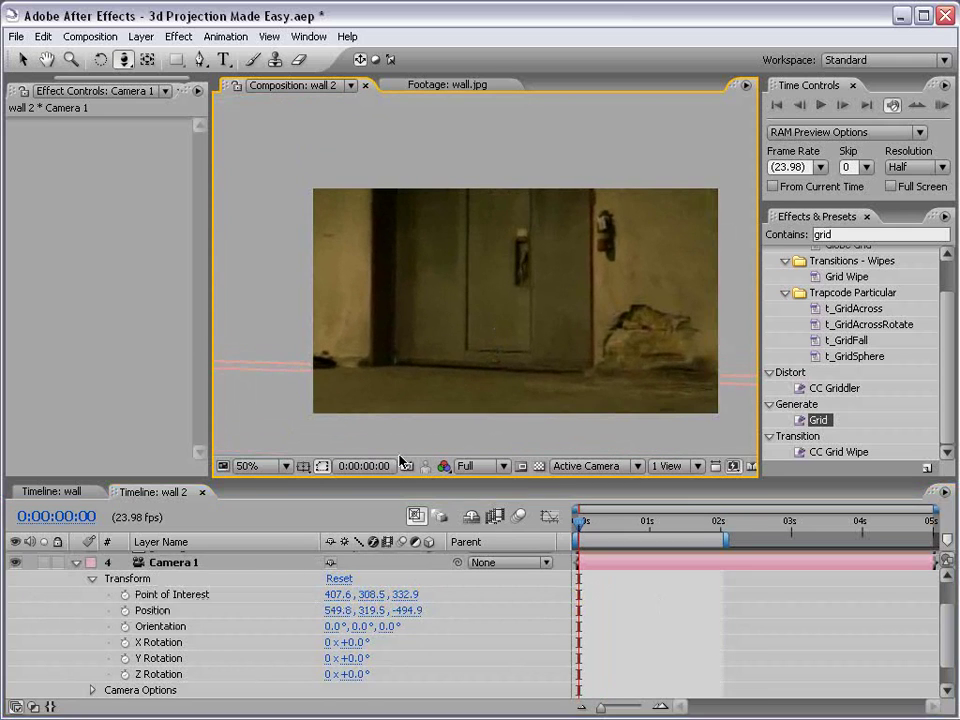
# Widen Camera 1's lens by reducing its Zoom to 516.0 pixels in the Camera Options
pyautogui.scroll(-1, 262, 625)
pyautogui.click(94, 668)
pyautogui.scroll(-3, 96, 666)
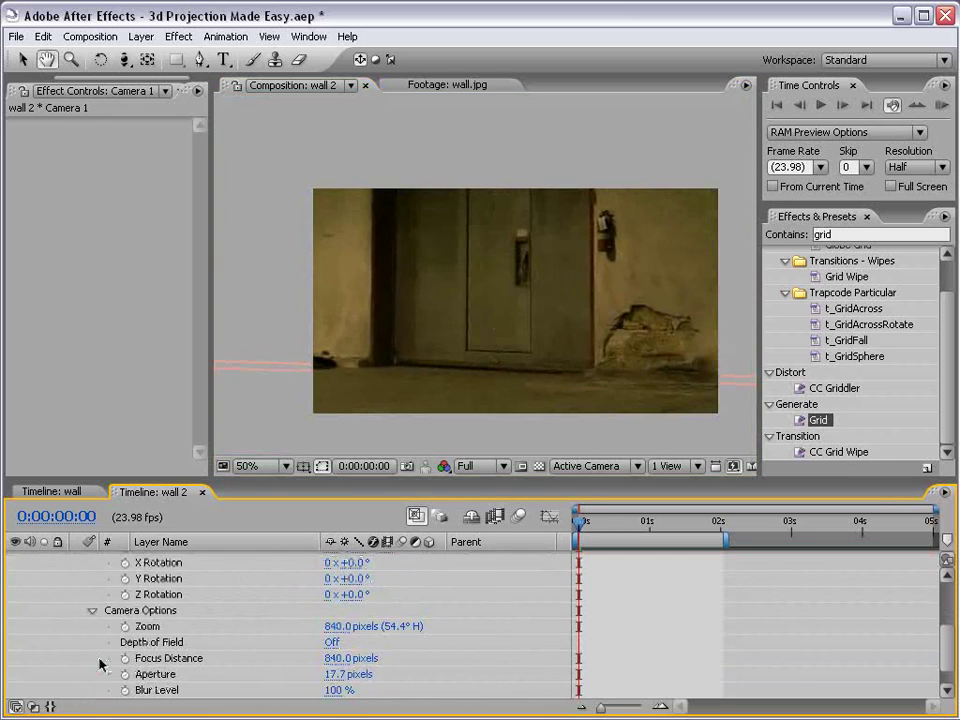
pyautogui.scroll(-1, 295, 643)
pyautogui.moveTo(340, 607); pyautogui.dragTo(29, 611)
pyautogui.press('c')
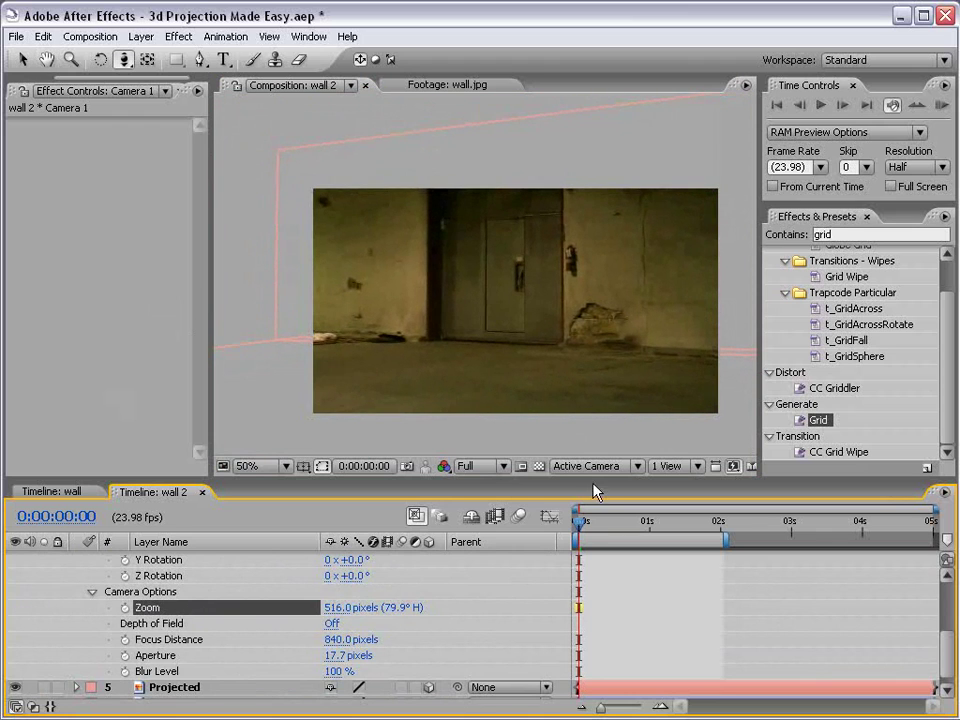
# Set starting keyframes for the wide-angle Camera 1's Point of Interest and Position at 0:00:00:00
pyautogui.moveTo(582, 522)
pyautogui.mouseDown()
pyautogui.moveTo(600, 522)
pyautogui.moveTo(578, 522)
pyautogui.mouseUp()
pyautogui.scroll(2, 568, 638)
pyautogui.scroll(1, 562, 636)
pyautogui.click(124, 595)
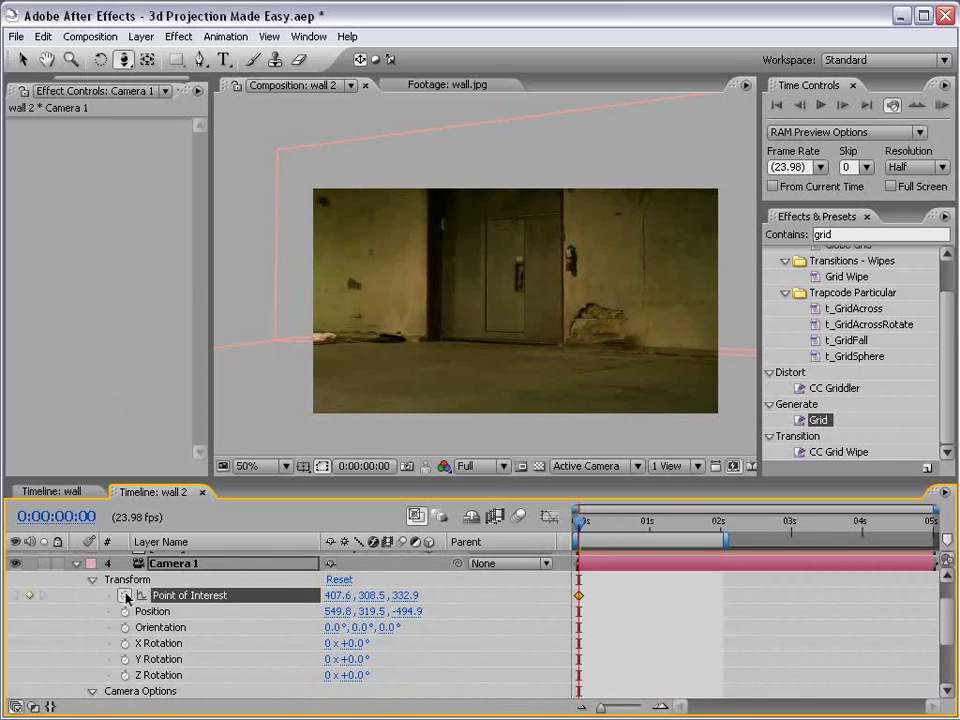
pyautogui.click(125, 611)
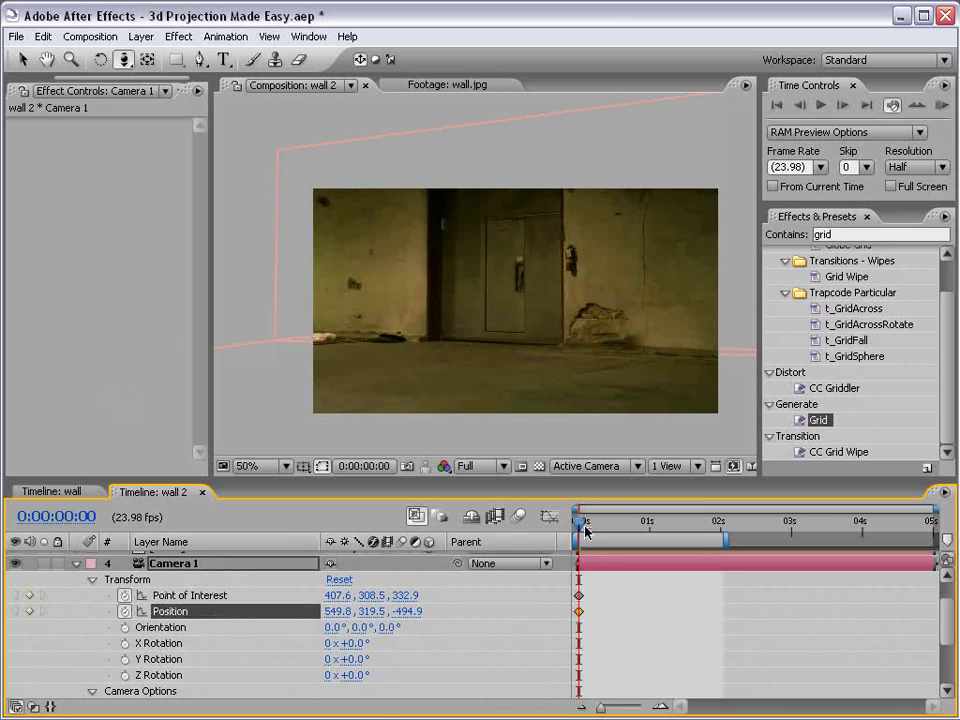
# At 0:00:01:21, dolly Camera 1 in to about Z -392 and apply Easy Ease to the starting keyframes
pyautogui.moveTo(580, 521); pyautogui.dragTo(711, 521)
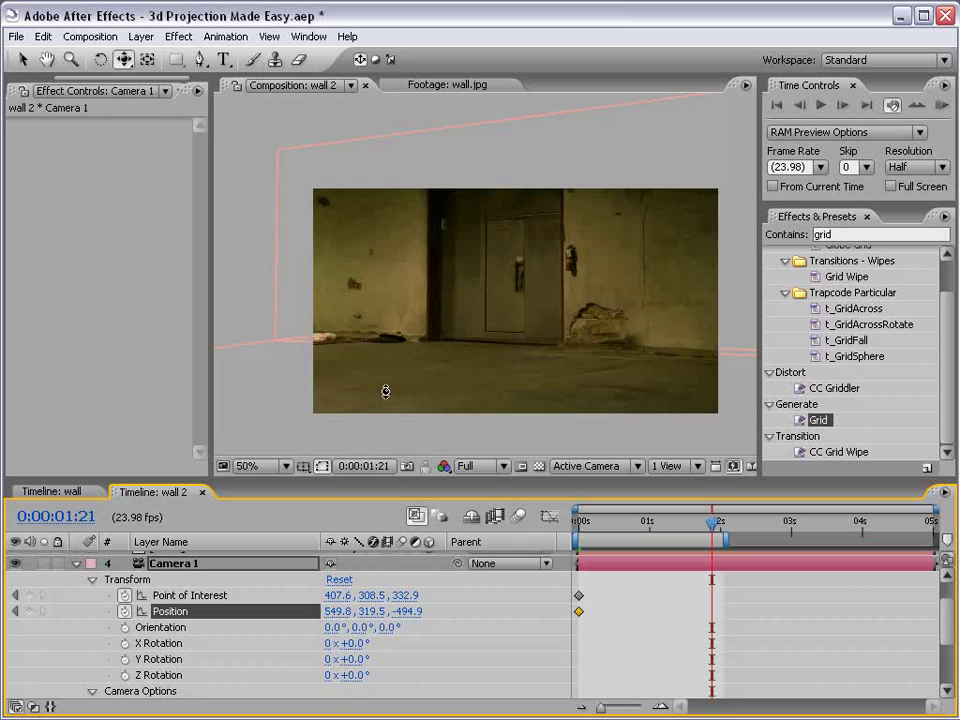
pyautogui.moveTo(536, 362); pyautogui.dragTo(541, 326)
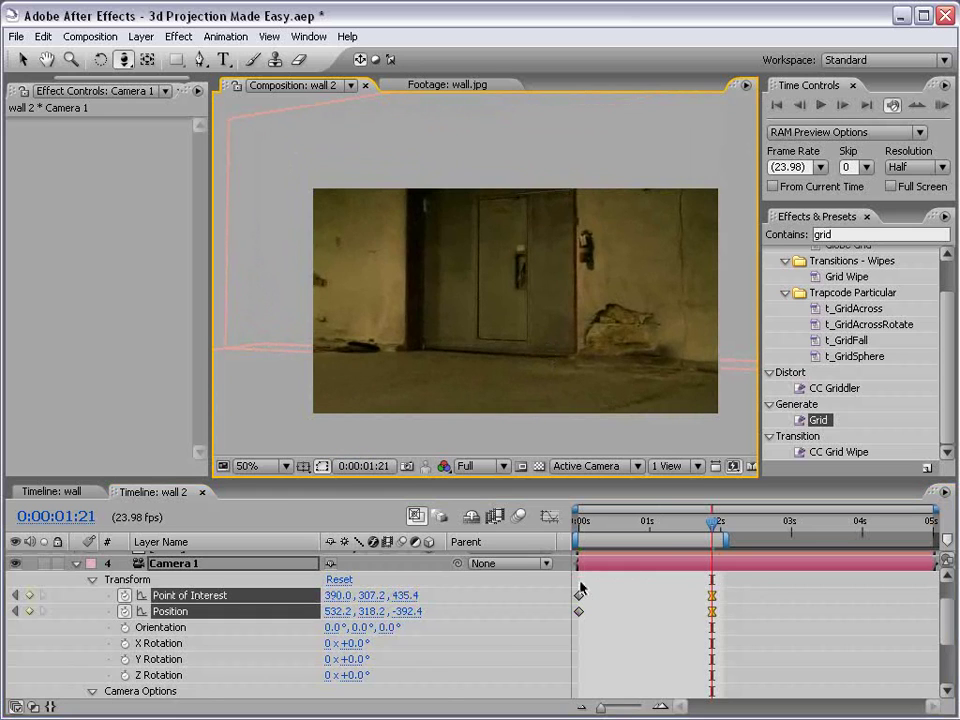
pyautogui.moveTo(579, 589); pyautogui.dragTo(576, 620)
pyautogui.press('F9')
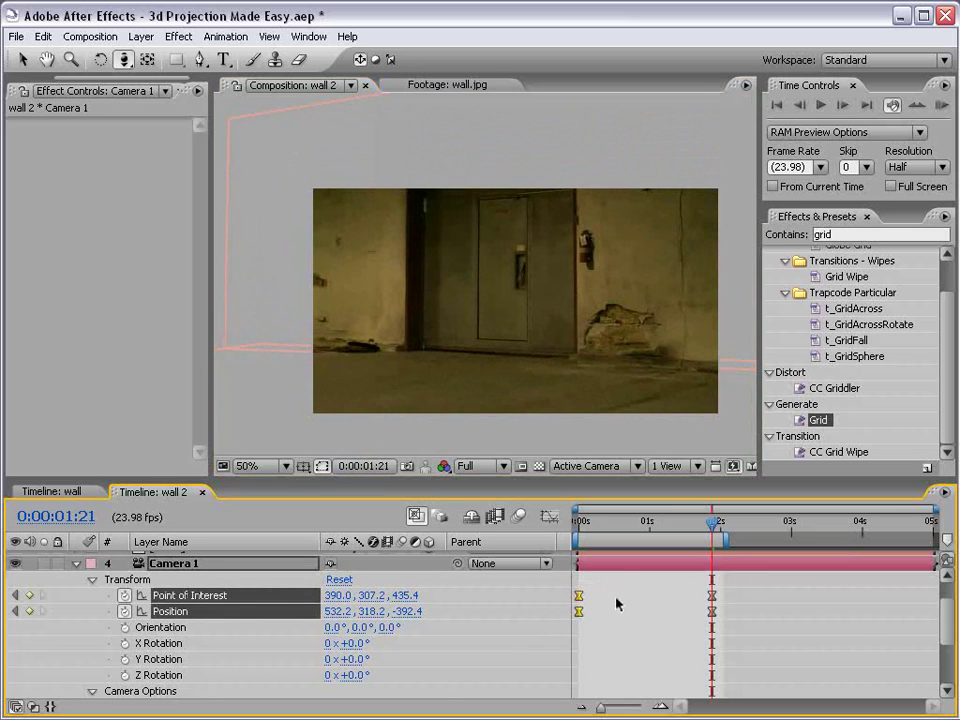
# Preview the wide-angle camera push-in toward the door
pyautogui.press('v')
pyautogui.press('space')
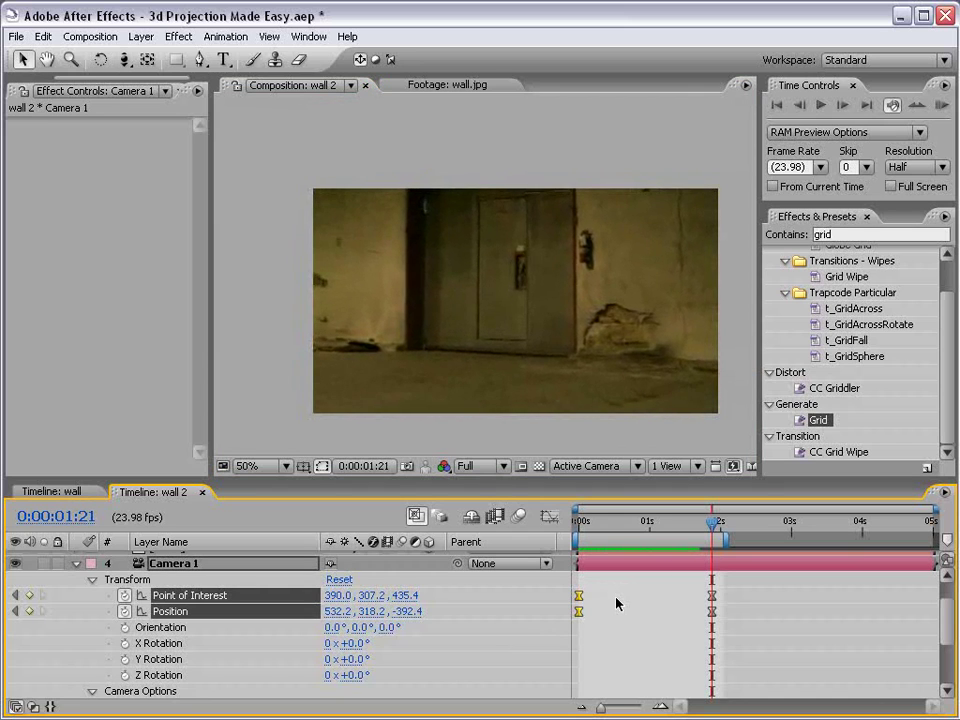
pyautogui.press('space')
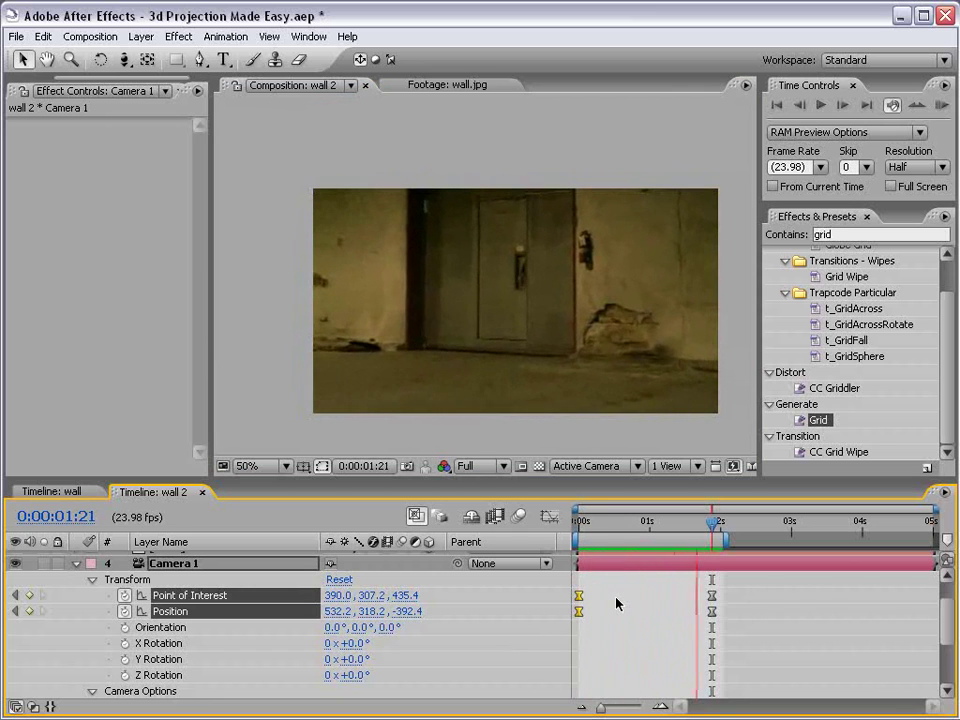
# Return to 0:00:00:00 and dolly Camera 1's starting keyframes slightly closer to the door, to about Z -471
pyautogui.moveTo(580, 520)
pyautogui.mouseDown()
pyautogui.moveTo(626, 520)
pyautogui.moveTo(580, 520)
pyautogui.mouseUp()
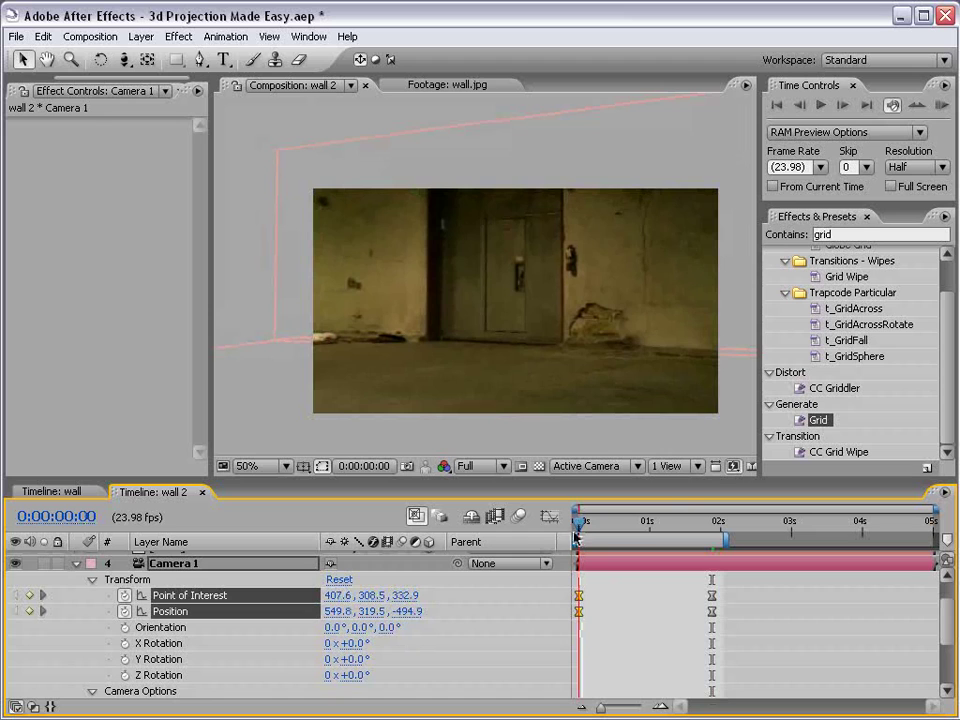
pyautogui.press('c')
pyautogui.moveTo(502, 341); pyautogui.dragTo(519, 358)
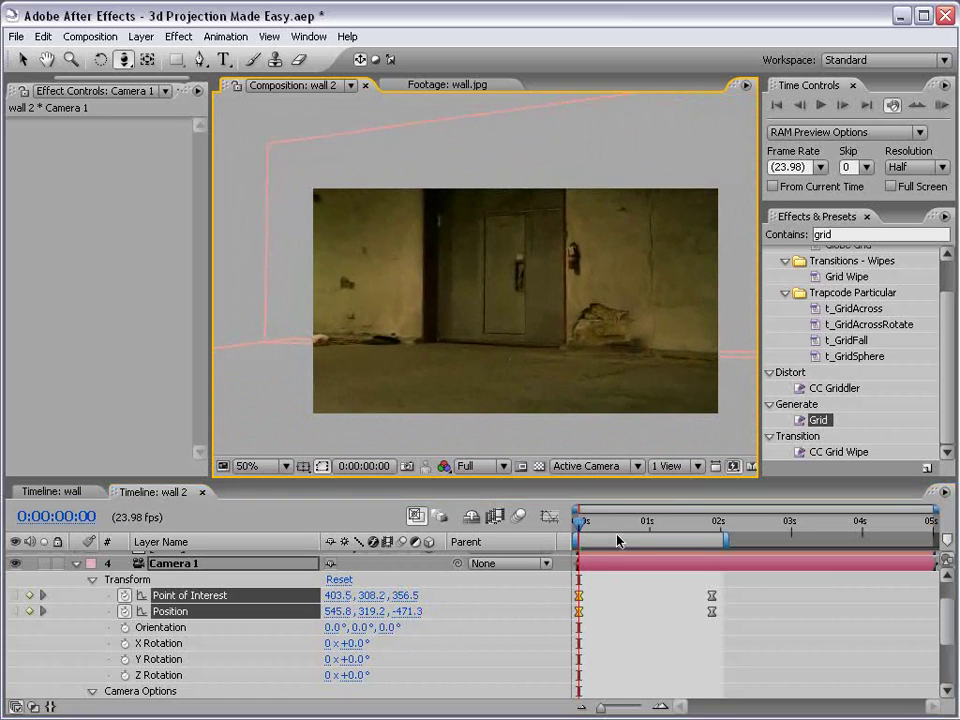
pyautogui.moveTo(580, 521); pyautogui.dragTo(553, 531)
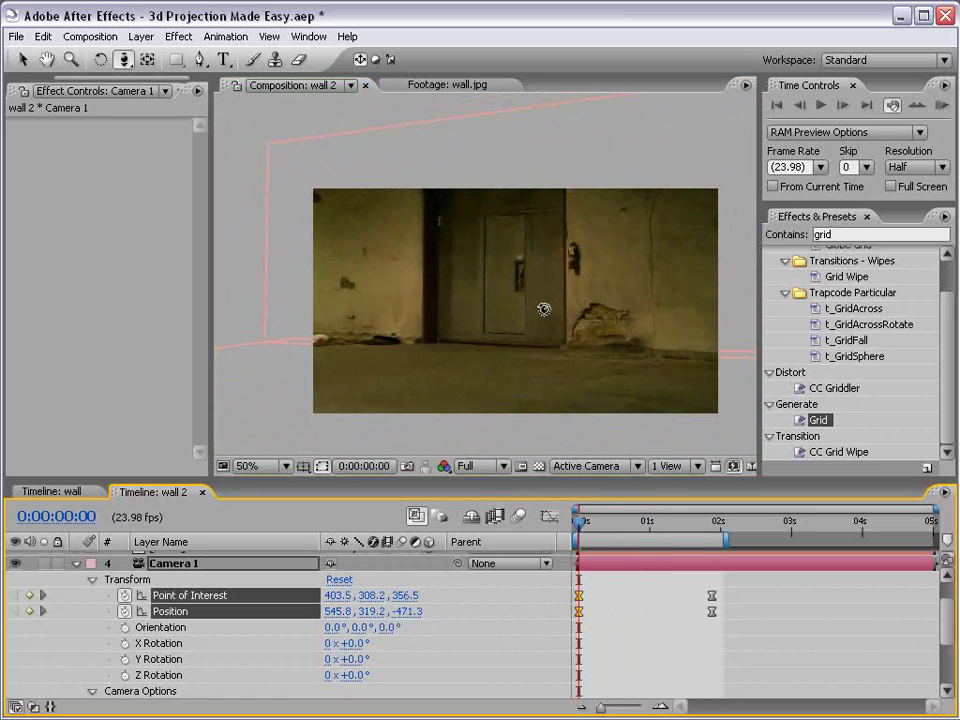
# Orbit and track Camera 1 at its starting keyframes to a side angle on the door, and preview the move
pyautogui.press('c')
pyautogui.press('c')
pyautogui.press('c')
pyautogui.moveTo(583, 326); pyautogui.dragTo(542, 304)
pyautogui.press('c')
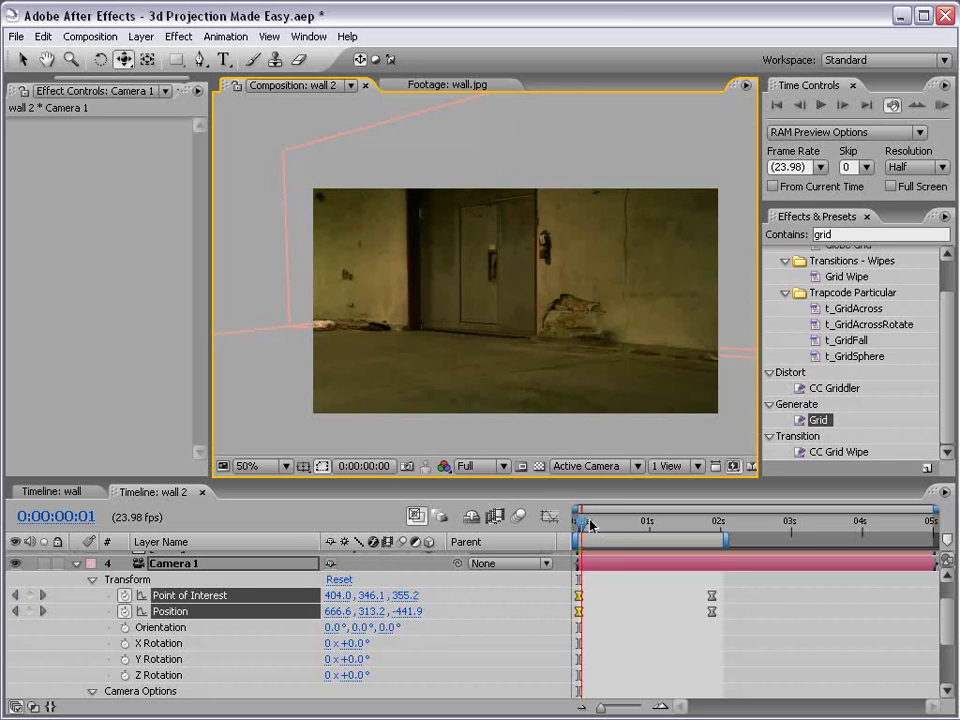
pyautogui.moveTo(581, 521); pyautogui.dragTo(666, 519)
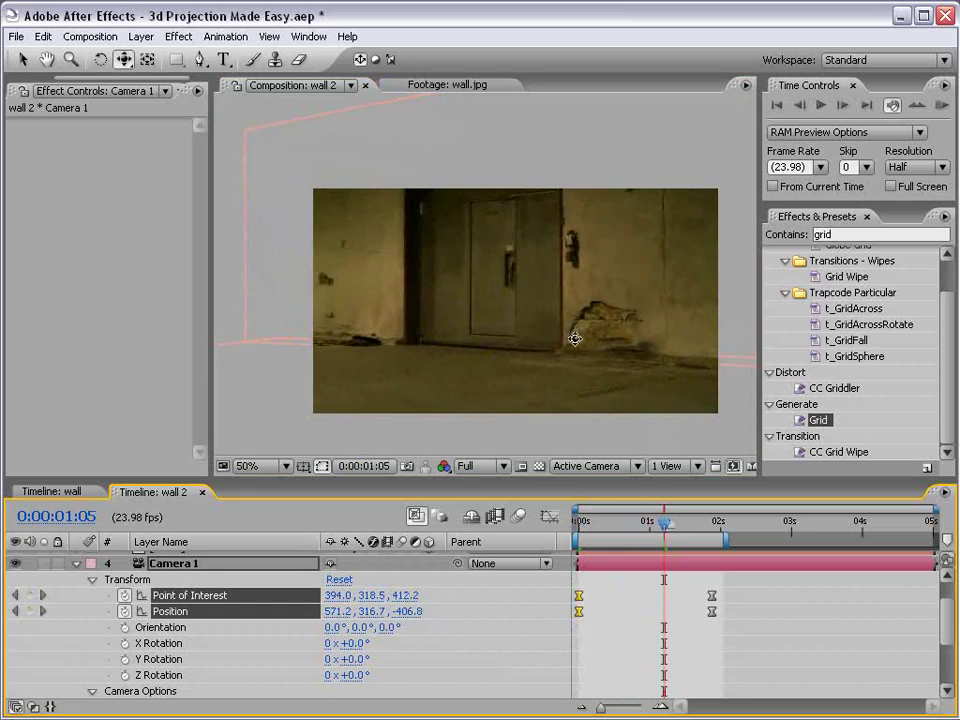
pyautogui.press('KP_0')
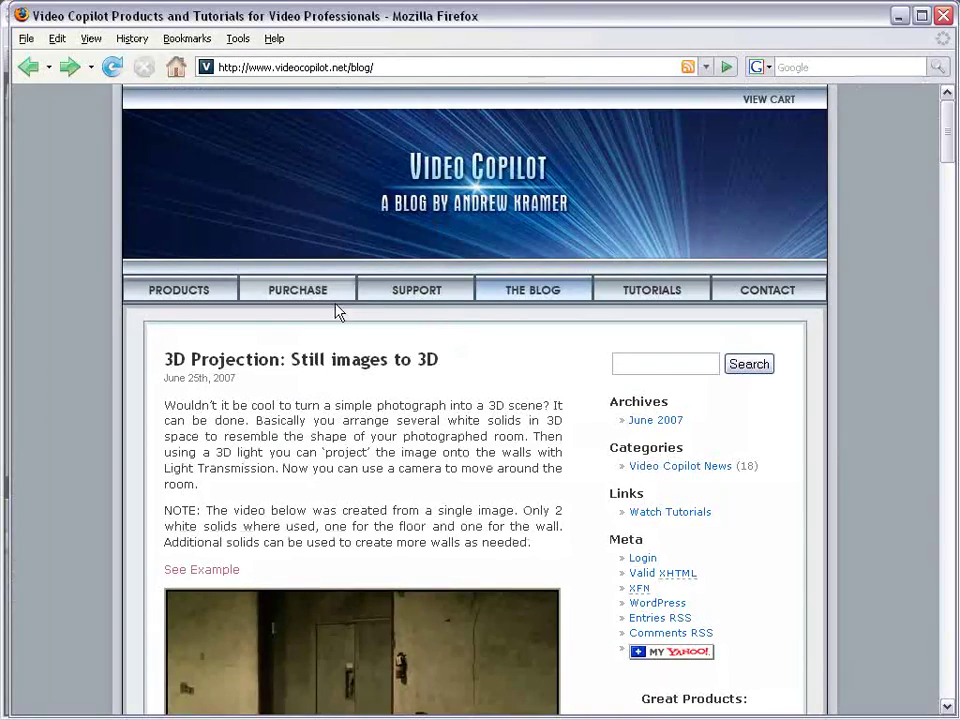
# Switch to Firefox and look through the Video Copilot blog post "3D Projection: Still images to 3D"
pyautogui.moveTo(282, 436); pyautogui.dragTo(313, 491)
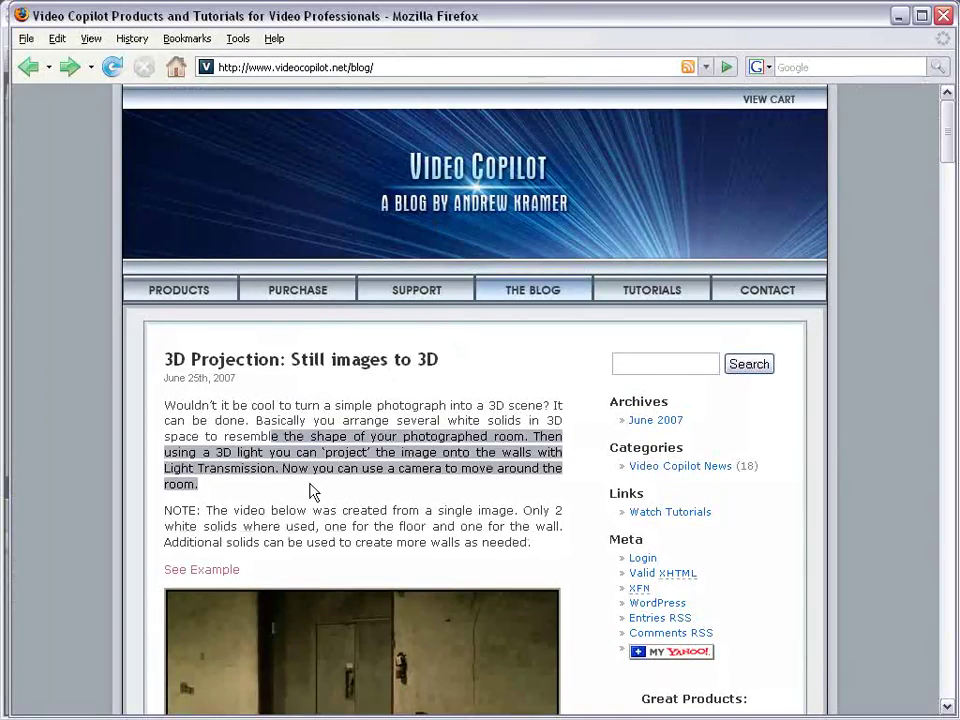
pyautogui.click(318, 497)
pyautogui.scroll(-3, 439, 514)
pyautogui.scroll(3, 439, 514)
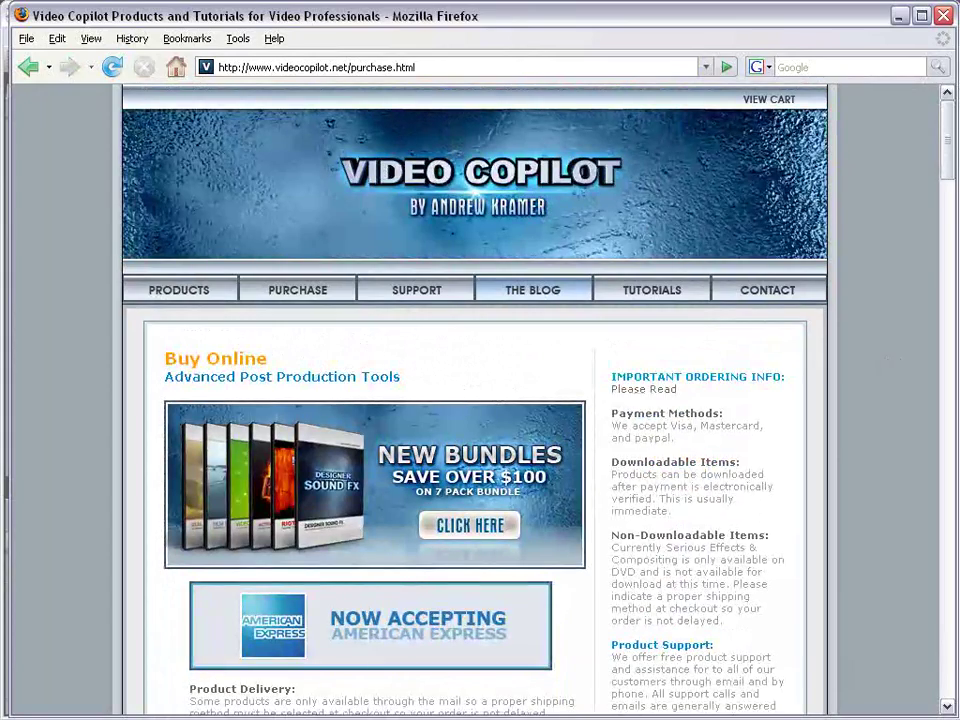
# Browse the ordering information and product list on Video Copilot's Buy Online page
pyautogui.moveTo(950, 120); pyautogui.dragTo(947, 165)
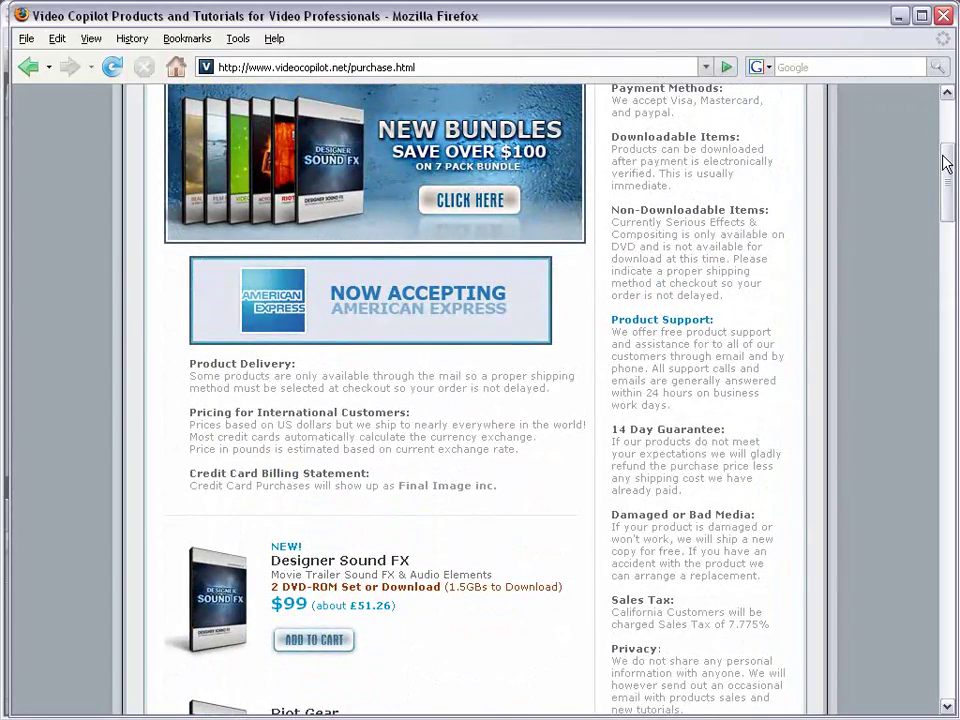
pyautogui.scroll(5, 947, 165)
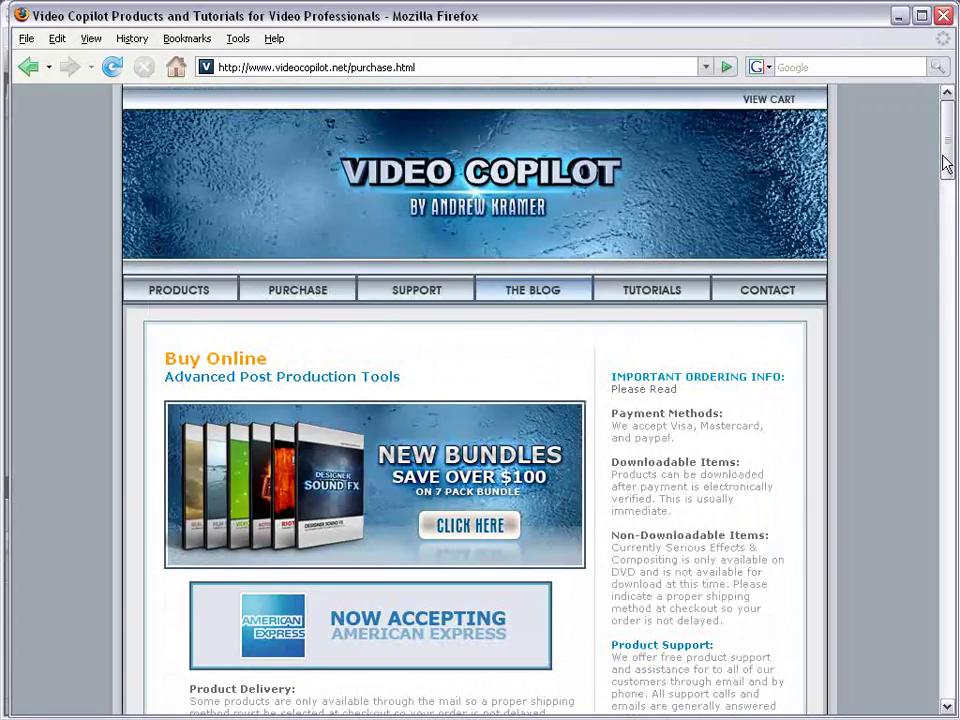
pyautogui.moveTo(947, 165); pyautogui.dragTo(951, 208)
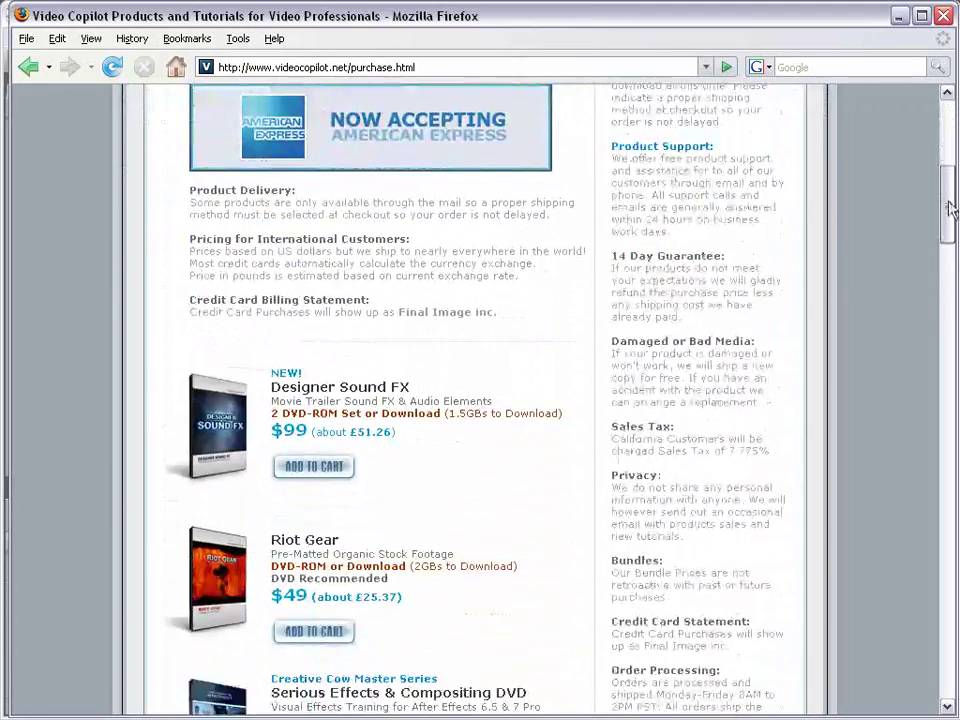